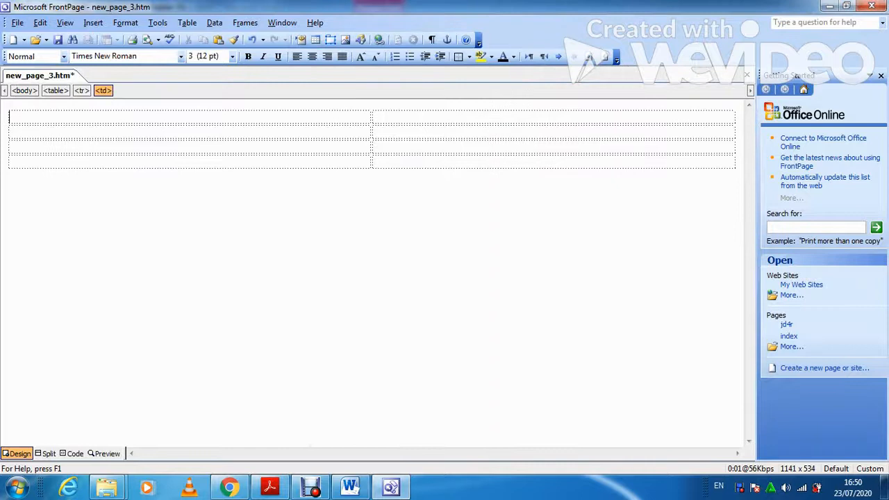
Review the required table layout in the exam question PDF.
left_click(270, 487)
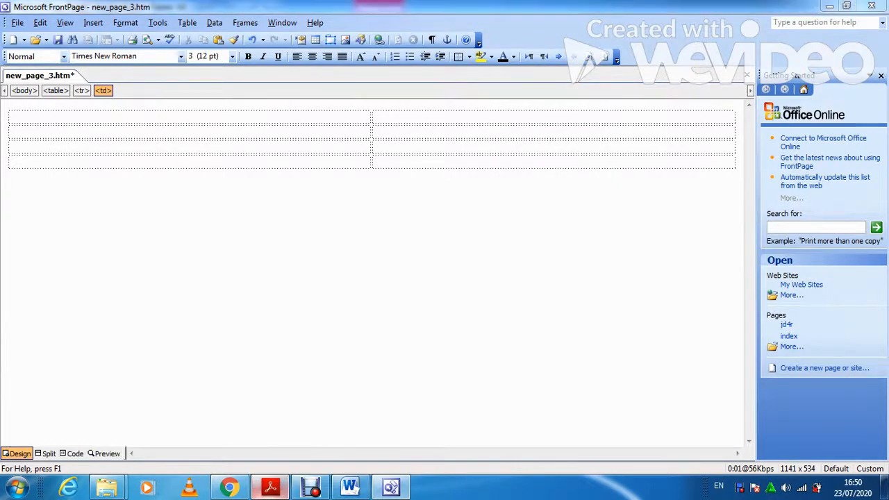
scroll(211, 351, "up", 2)
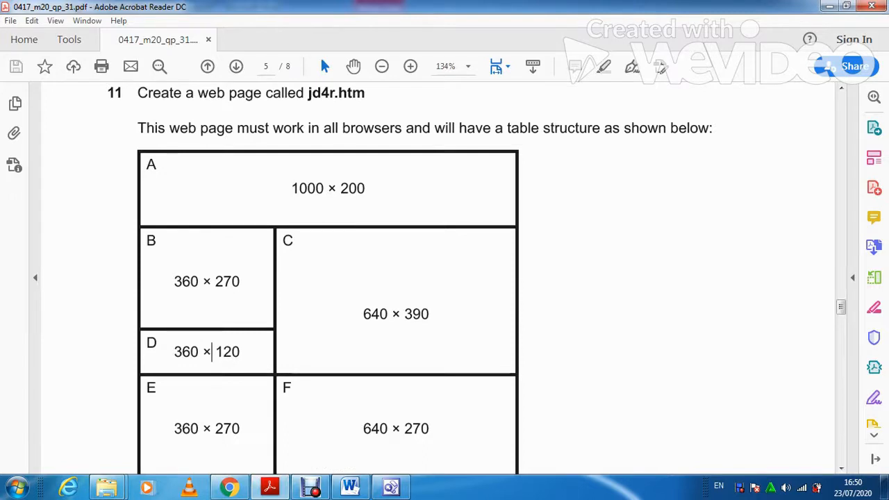
scroll(212, 351, "down", 1)
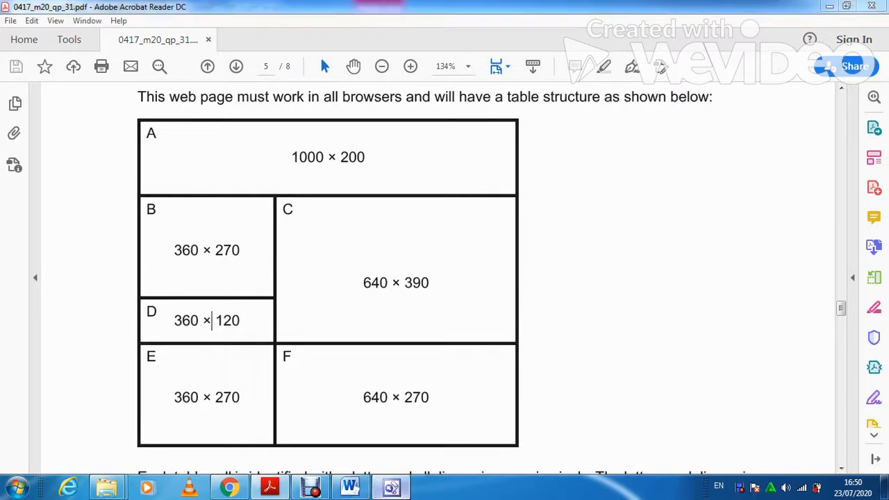
key("alt+Tab")
Merge the right-hand cells of rows 2 and 3 and close the Getting Started pane.
left_click_drag(554, 132, 554, 147)
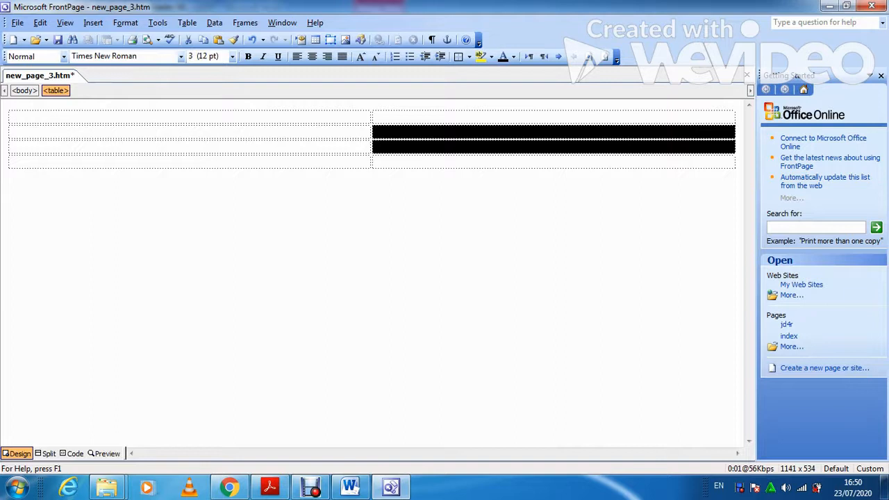
right_click(456, 130)
left_click(493, 197)
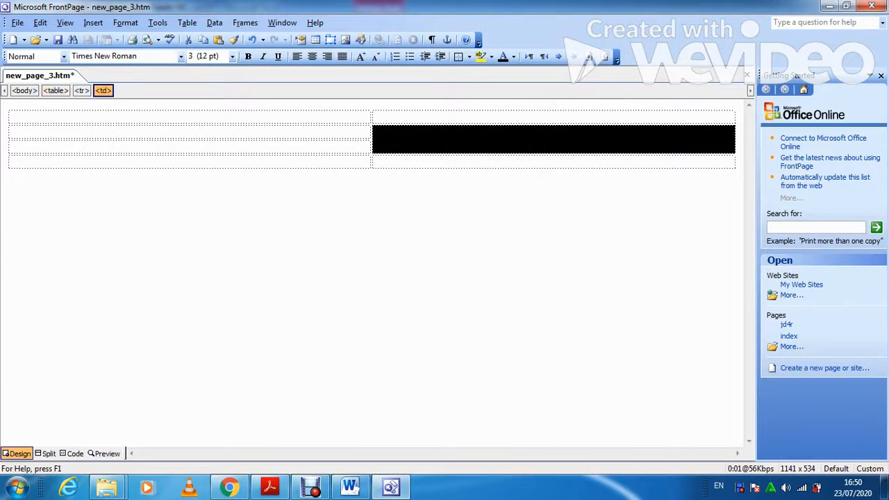
left_click(881, 75)
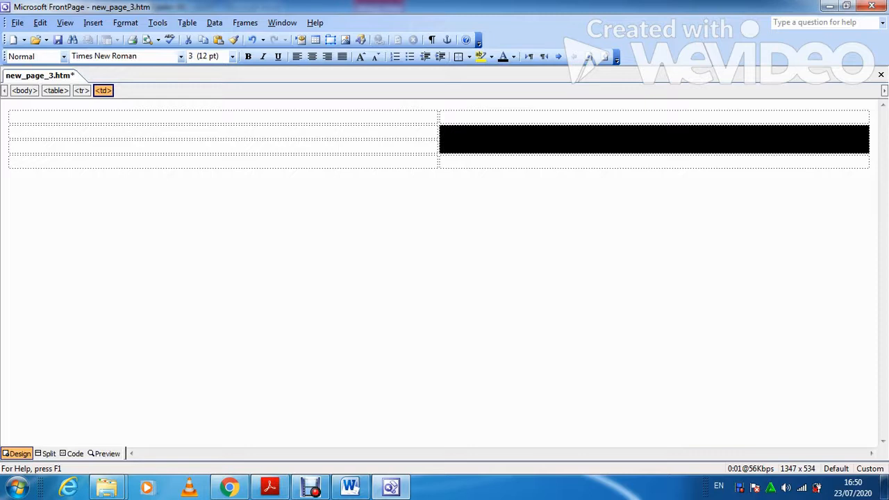
Recheck the PDF's table layout, then select both cells of the top row.
left_click(270, 486)
scroll(212, 226, "down", 3)
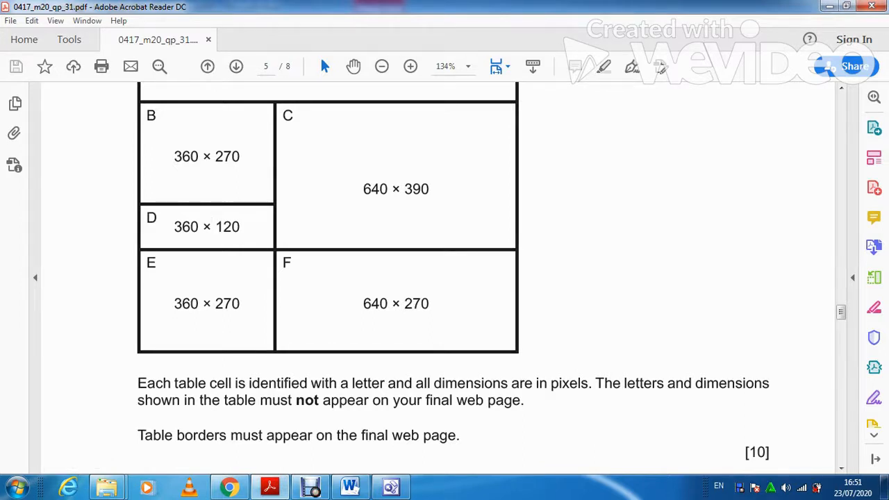
scroll(212, 288, "up", 2)
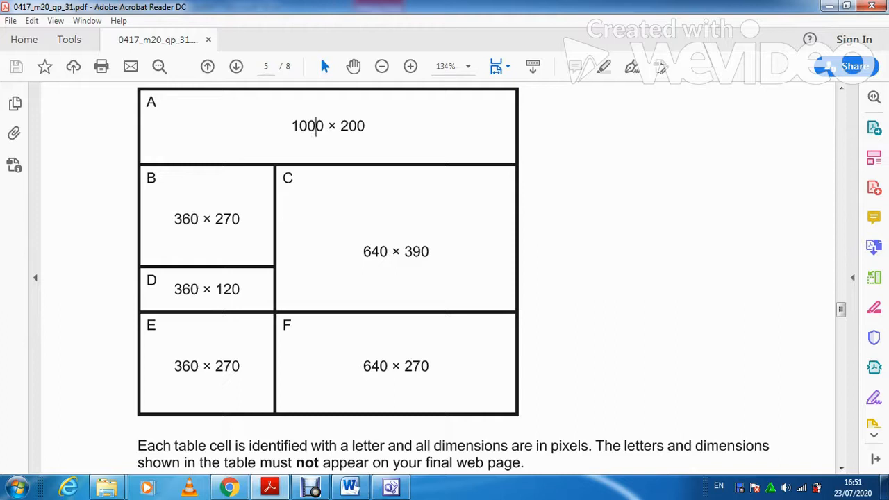
key("alt+Tab")
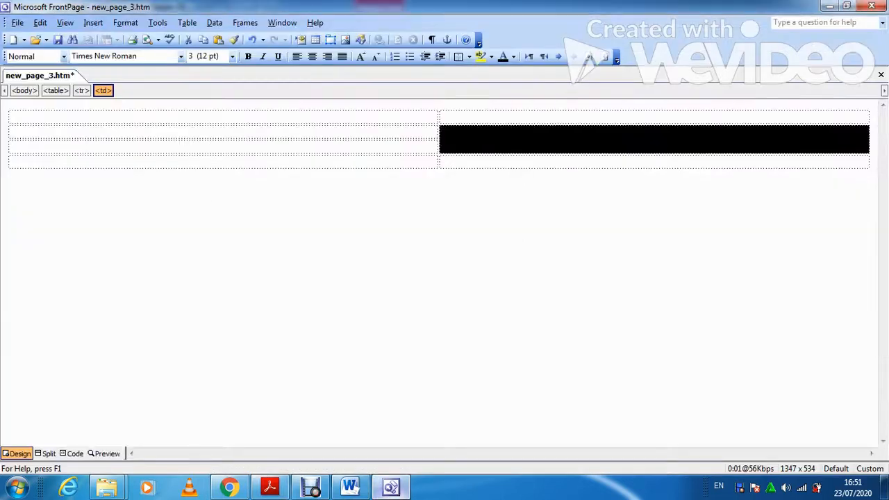
key("alt+Tab")
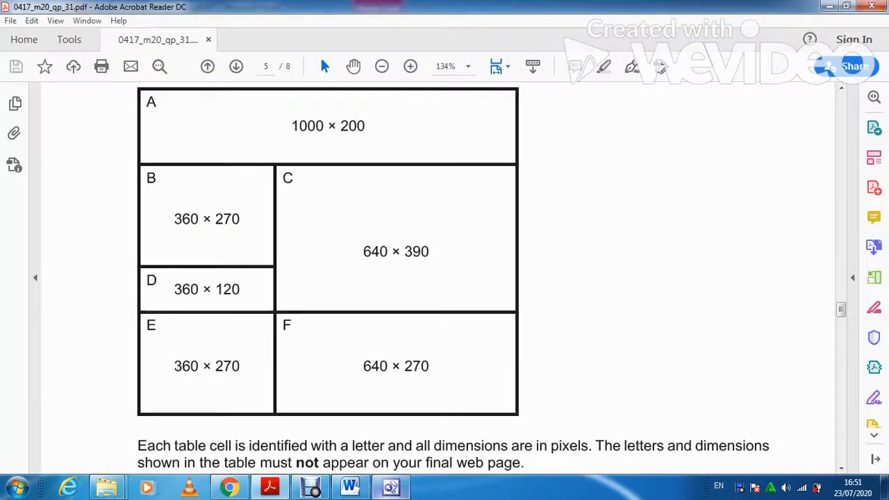
key("alt+Tab")
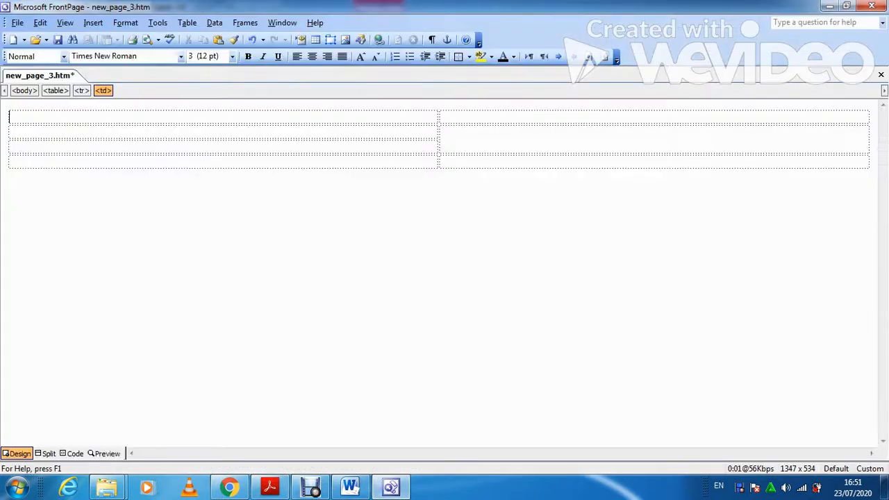
left_click_drag(464, 118, 419, 114)
Merge the top row into one cell sized 1000 by 200 pixels, checking sizes in the PDF.
right_click(419, 113)
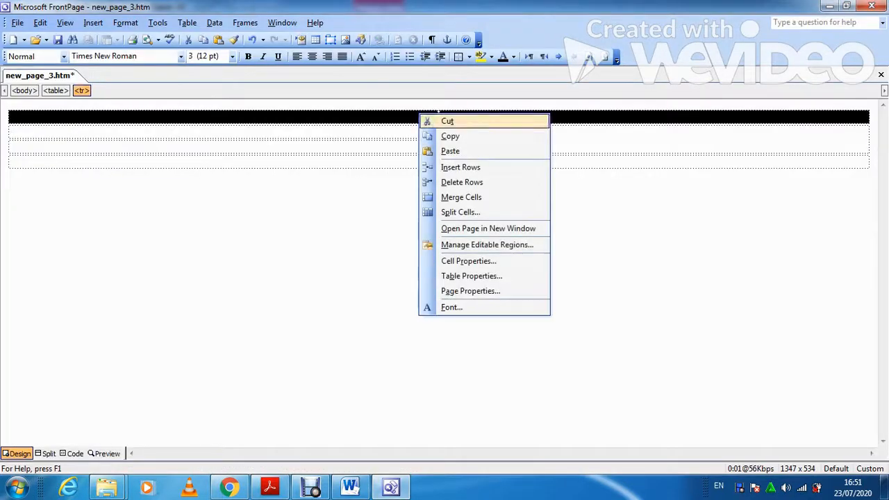
left_click(461, 197)
right_click(442, 115)
left_click(492, 262)
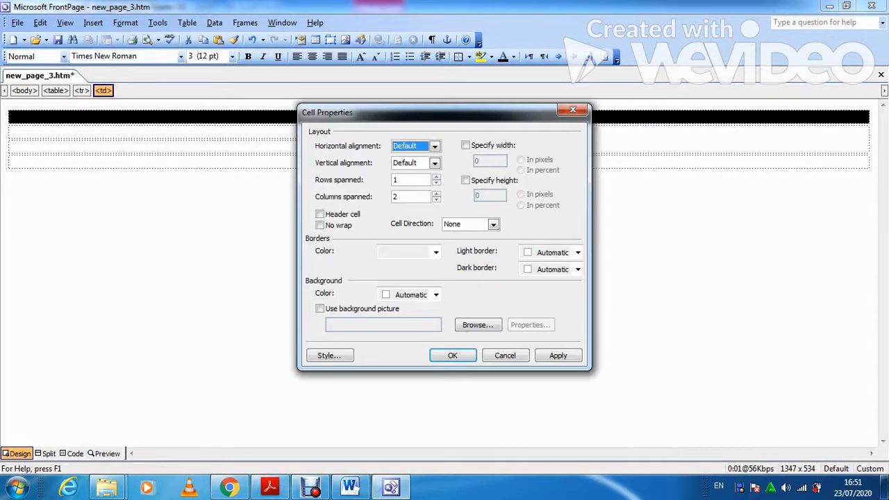
left_click(467, 145)
key("Tab")
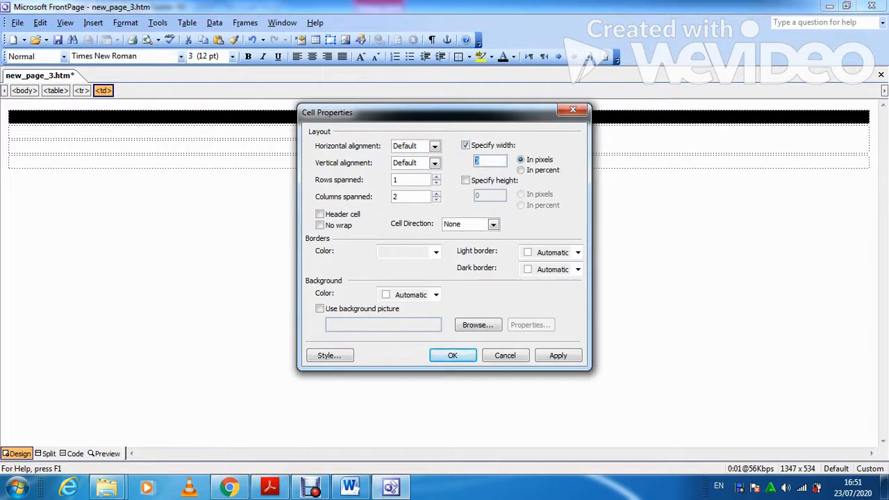
key("BackSpace")
type("1000")
left_click(465, 180)
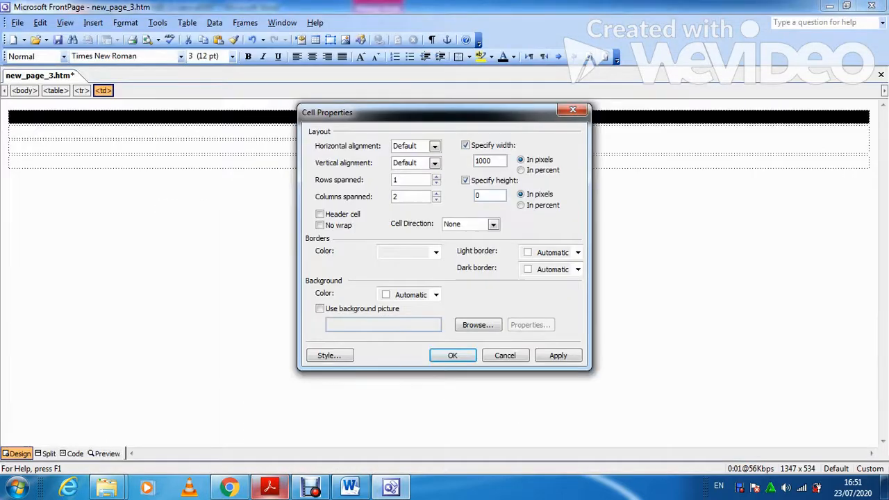
key("Tab")
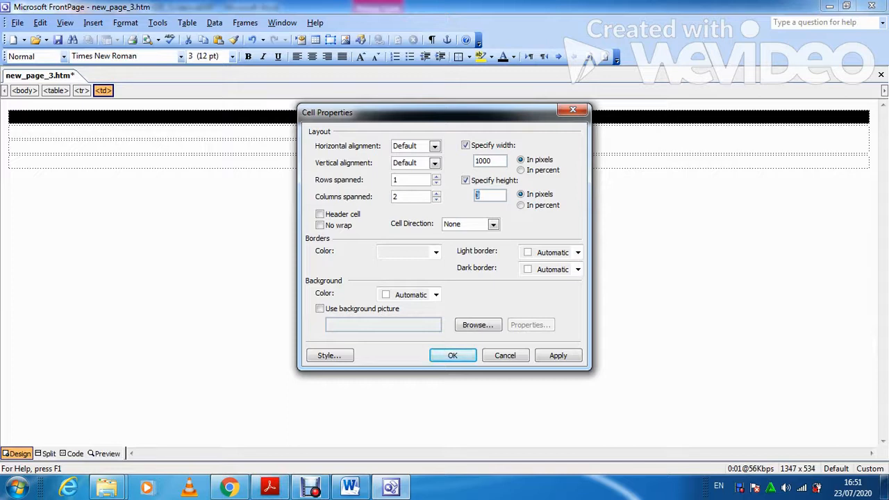
type("200")
key("Return")
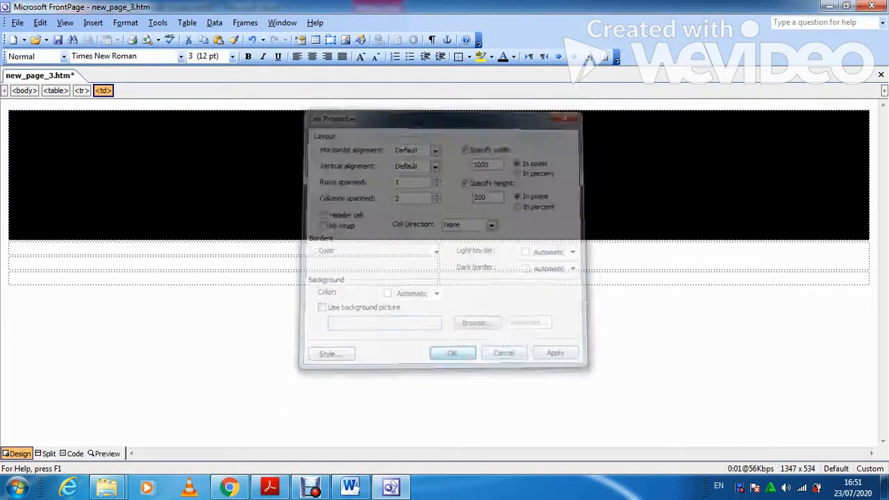
left_click(270, 487)
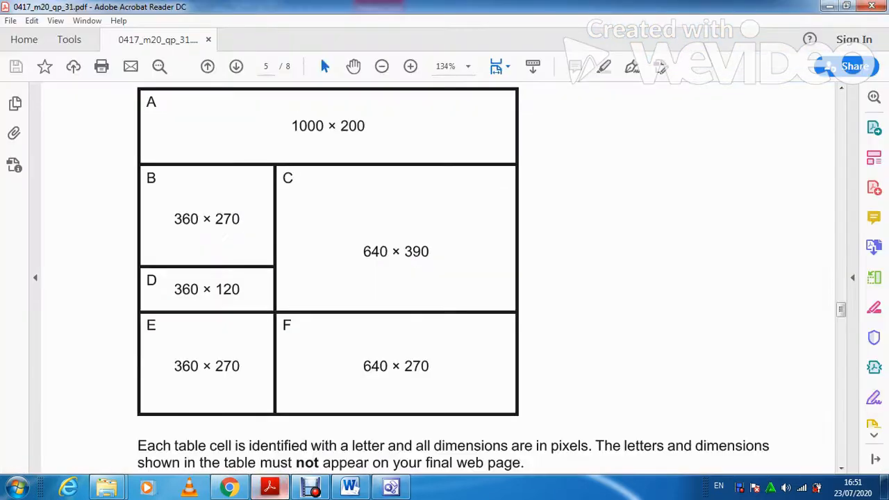
left_click(270, 487)
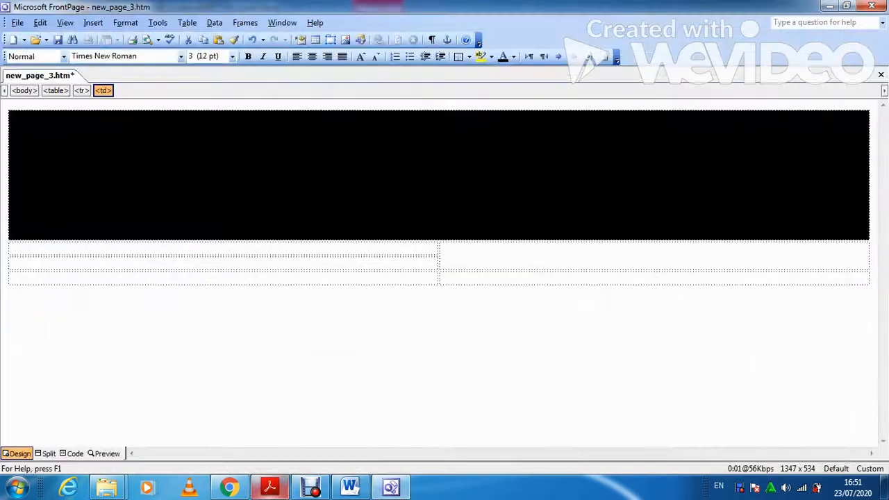
Size the lower-left cell to 360 pixels wide by 270 pixels high.
right_click(131, 247)
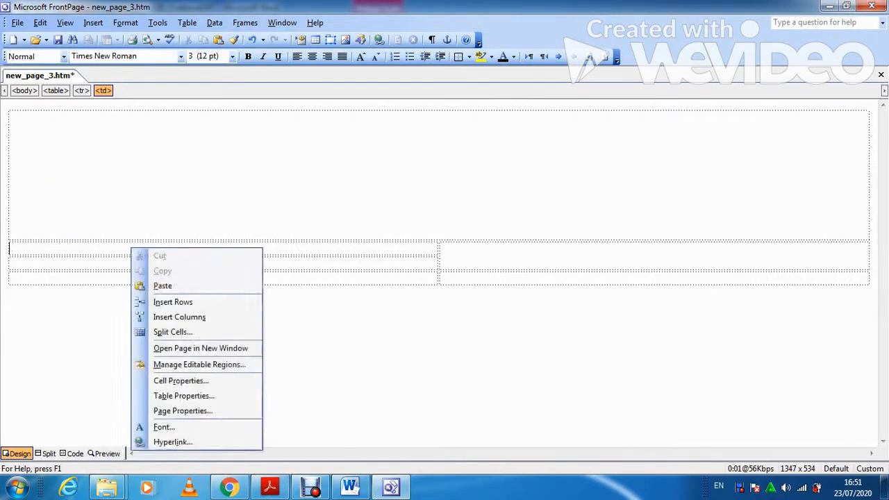
left_click(174, 379)
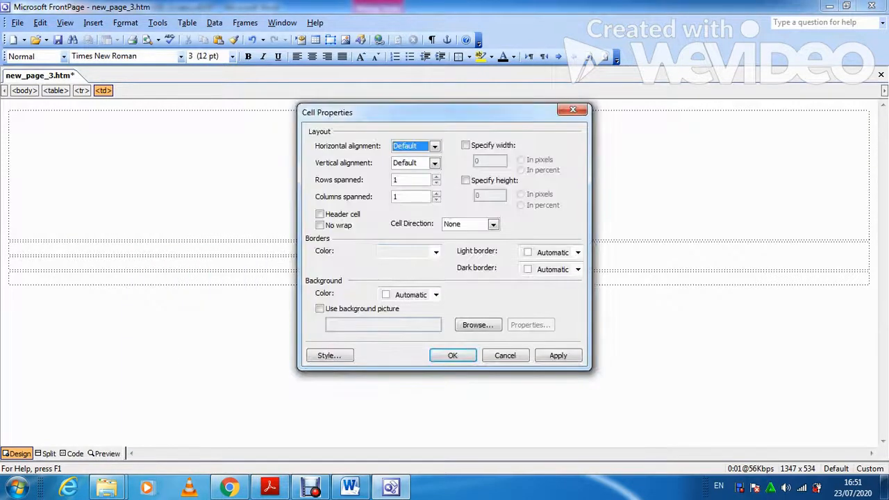
left_click(466, 145)
type("360")
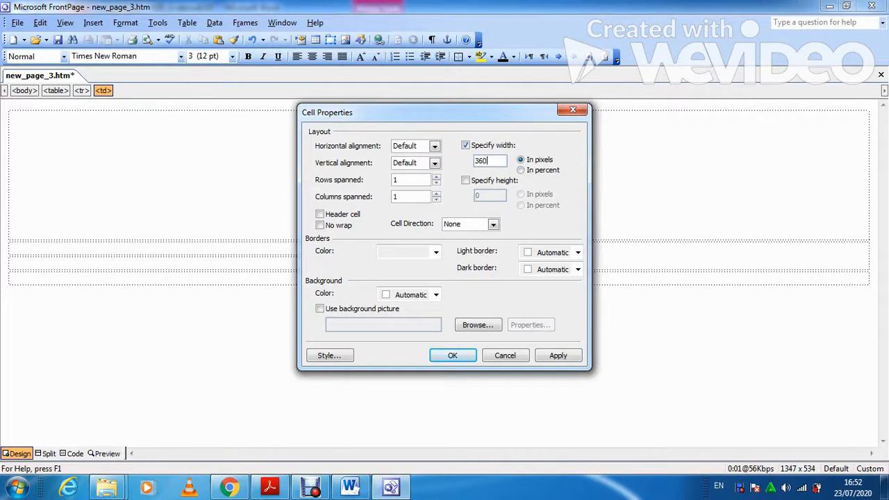
left_click(466, 179)
type("2")
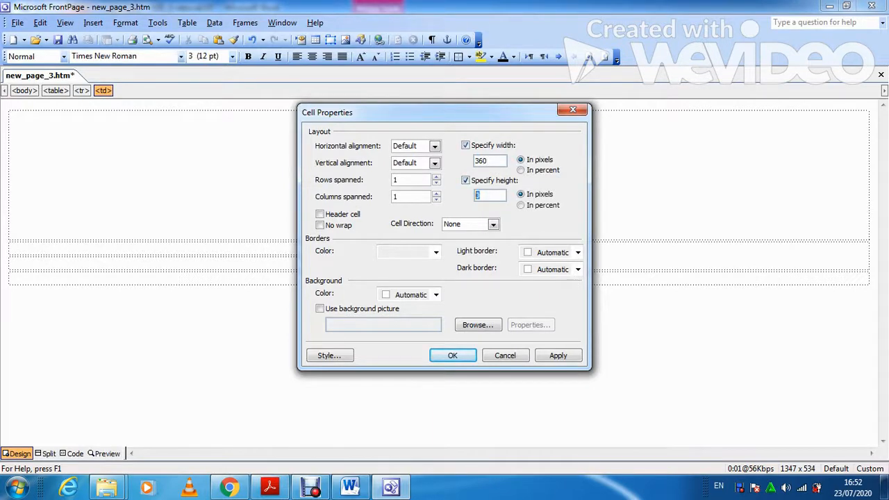
type("70")
left_click(559, 356)
left_click(453, 356)
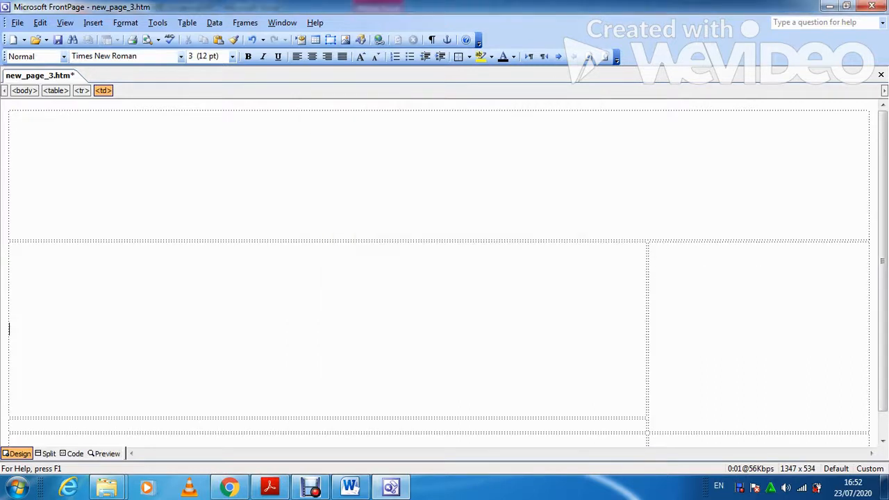
Check the remaining cell sizes in the exam PDF.
left_click(271, 488)
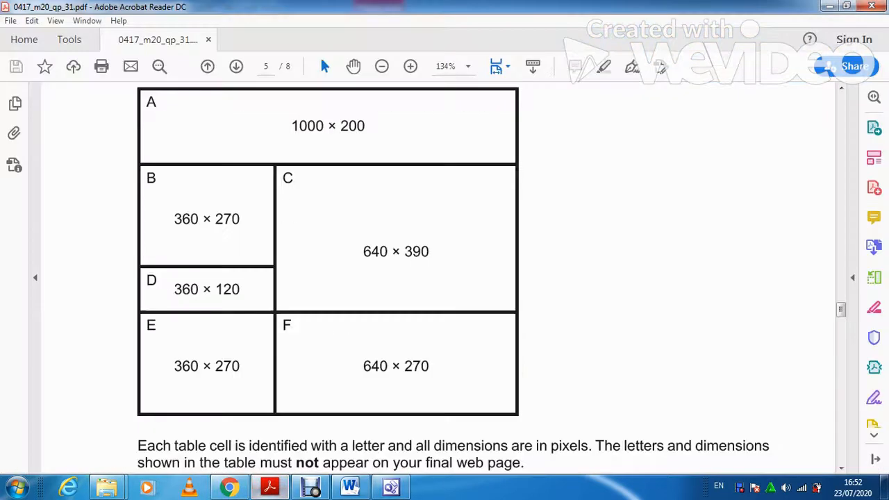
scroll(445, 278, "down", 1)
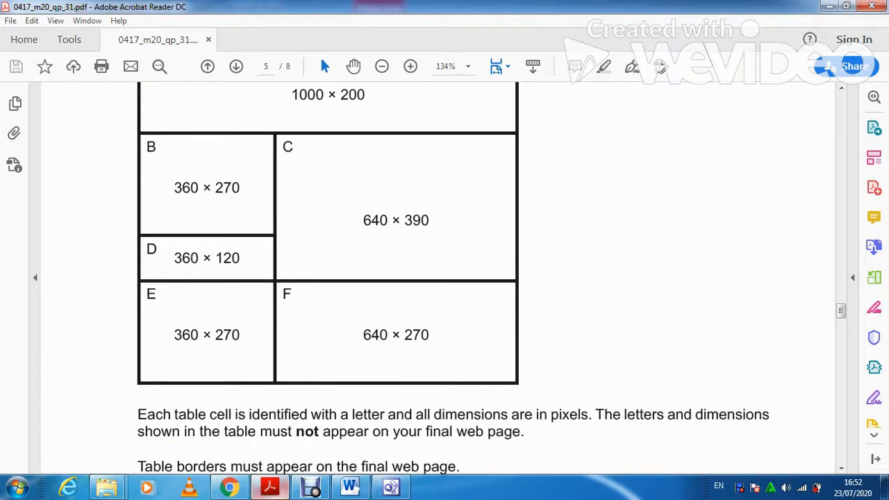
left_click(271, 488)
scroll(439, 272, "down", 1)
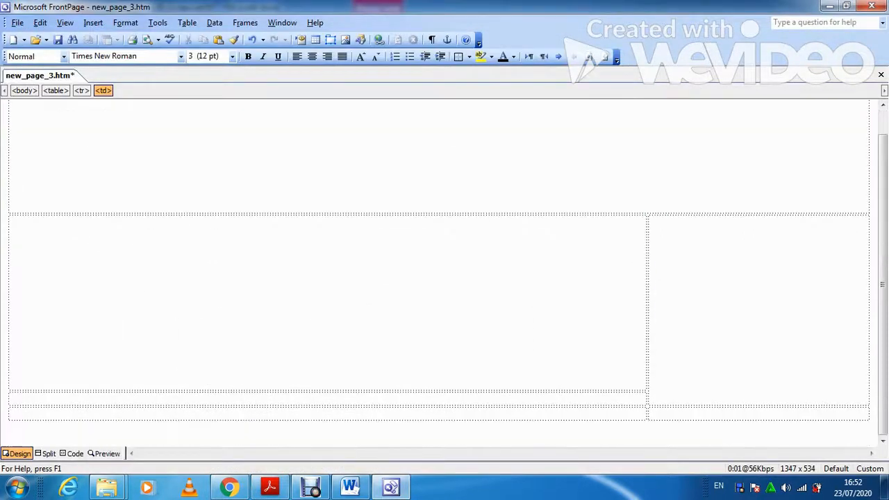
Set the bottom-row cell to 360 by 120 pixels, then check the next sizes in the PDF.
right_click(345, 400)
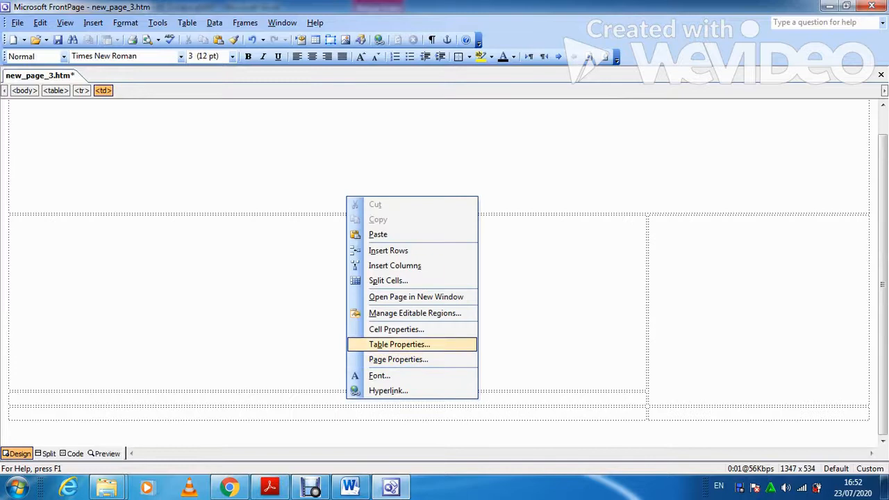
left_click(392, 328)
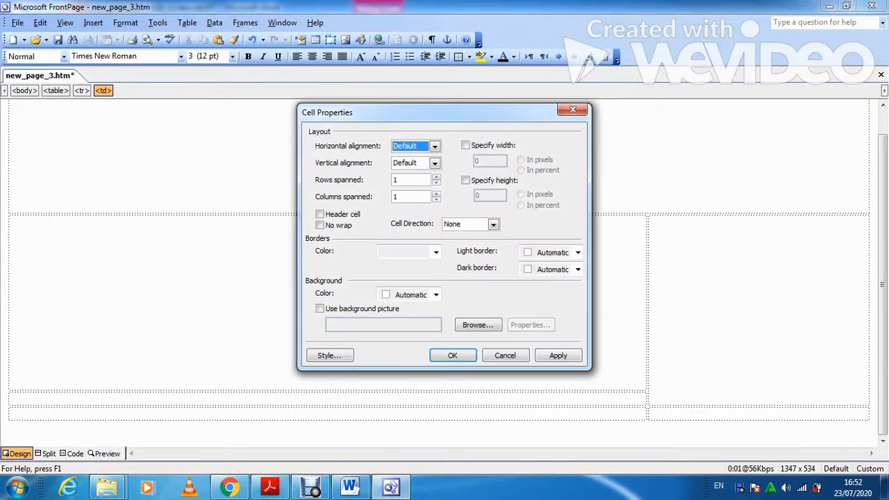
left_click(466, 145)
type("360")
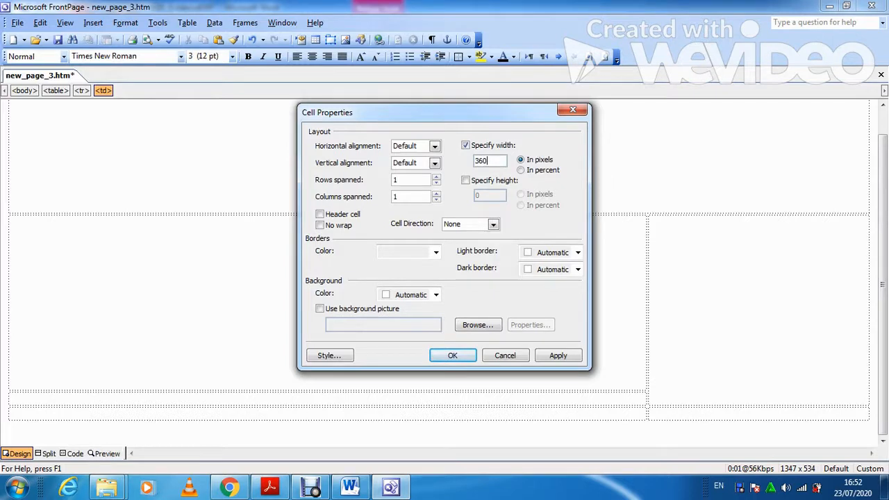
left_click(465, 180)
type("120")
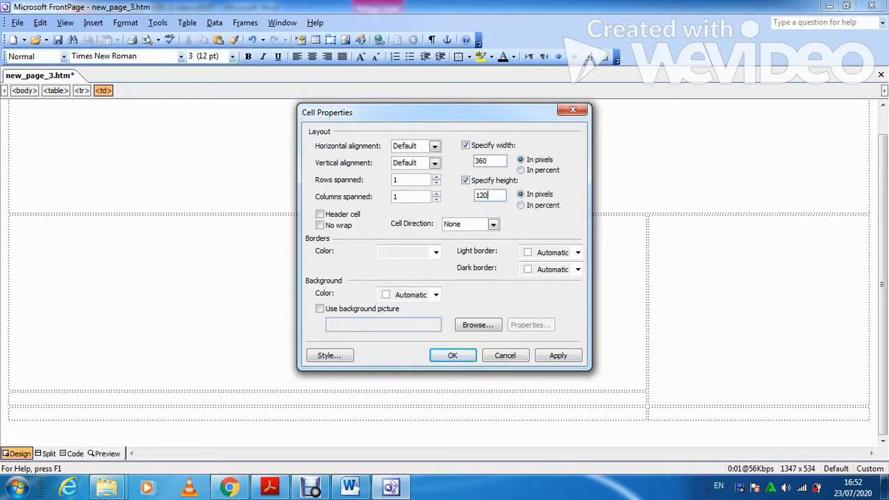
left_click(558, 356)
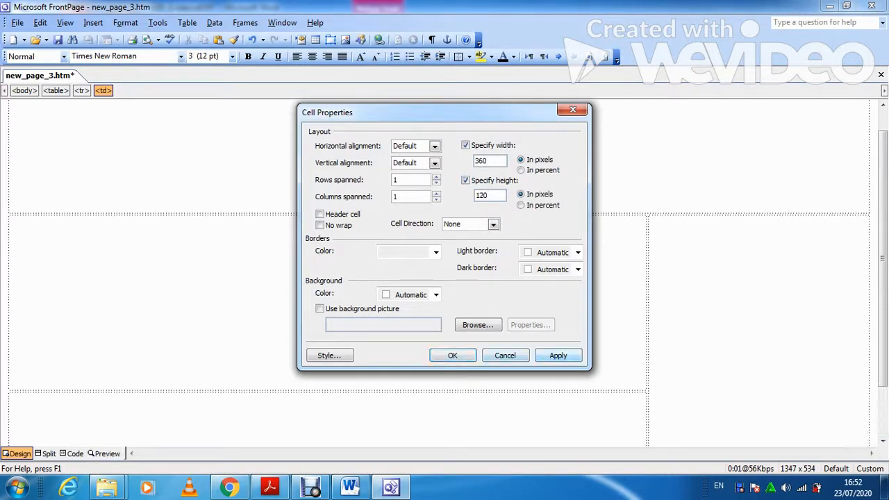
left_click(453, 356)
left_click(10, 414)
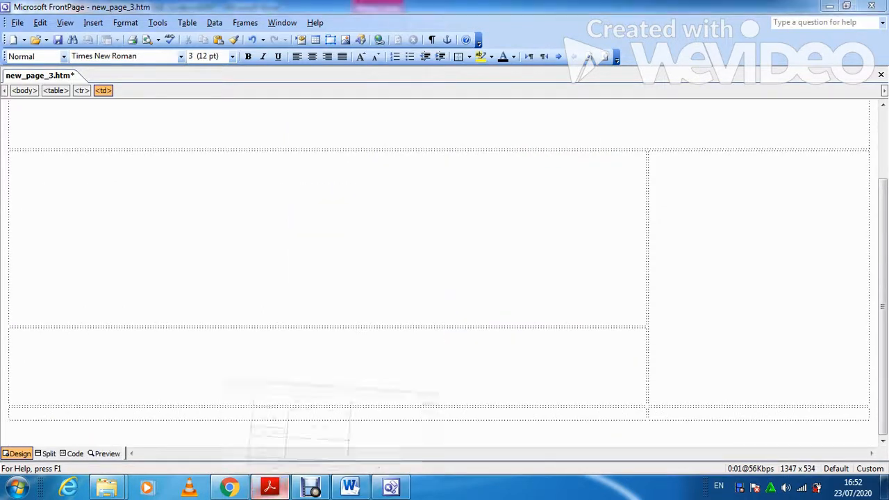
left_click(269, 488)
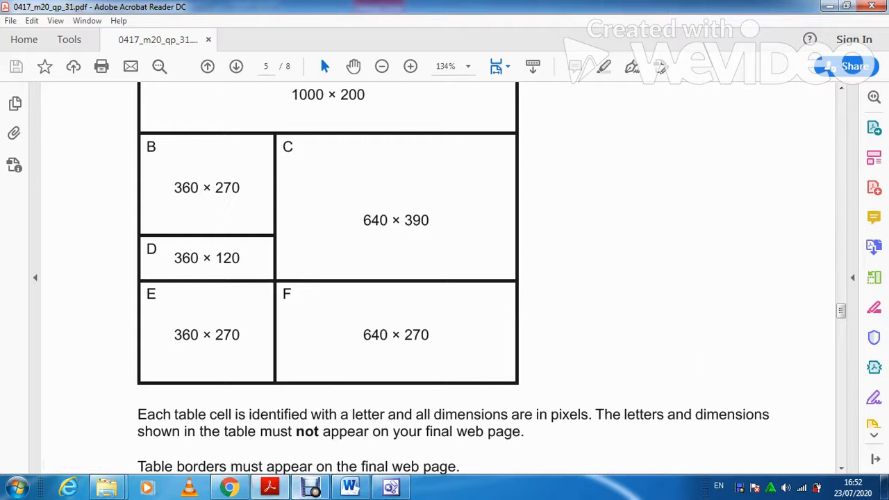
Size the bottom-left cell to 360 by 270 pixels.
left_click(270, 488)
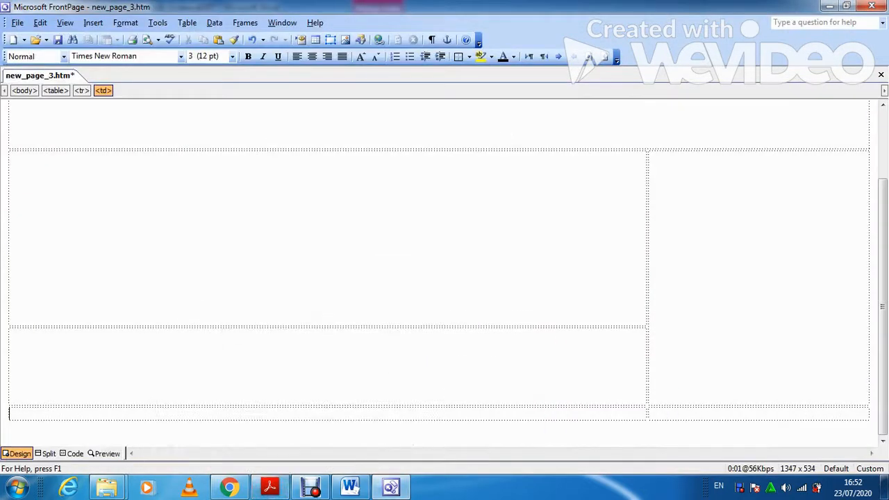
right_click(405, 210)
key("Return")
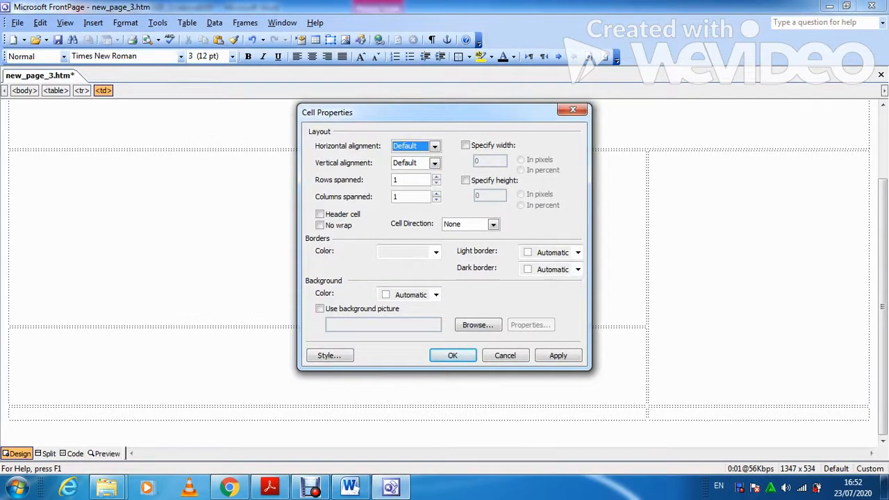
key("alt+w")
type("360")
key("alt+g")
key("Tab")
type("270")
left_click(558, 356)
left_click(453, 355)
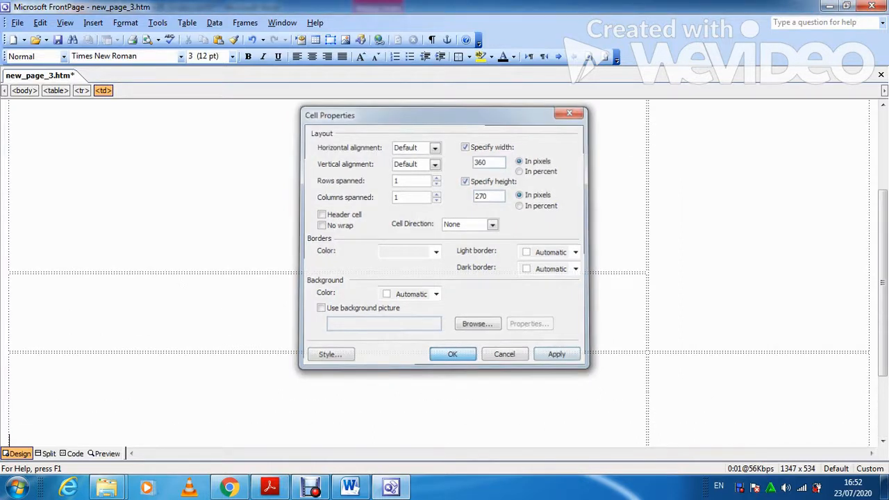
Make the tall right cell 640 by 390 pixels.
key("alt+Tab")
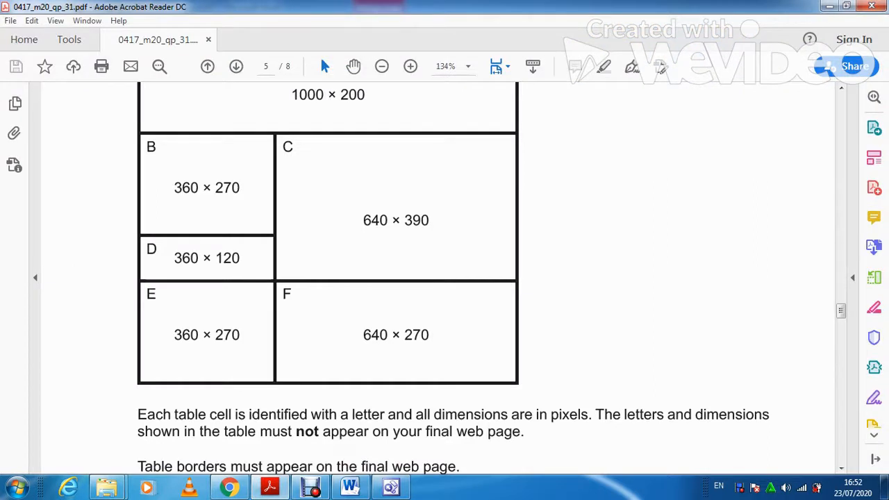
key("alt+Tab")
right_click(721, 231)
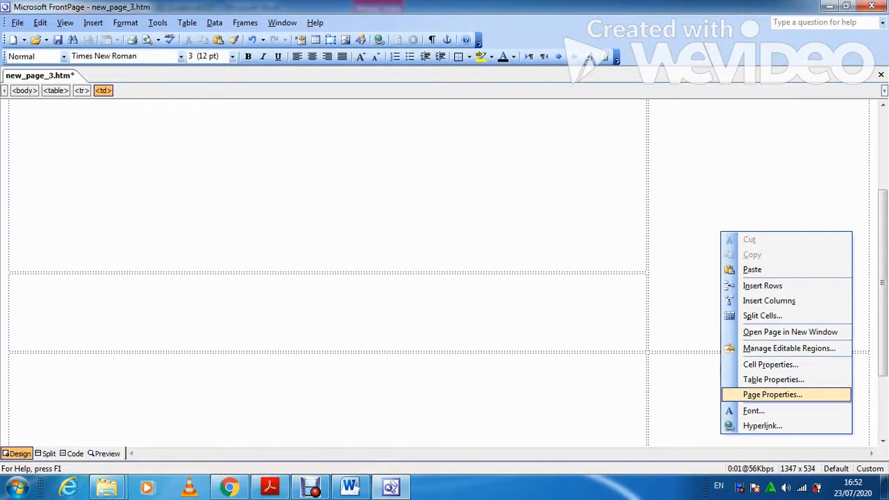
left_click(771, 364)
left_click(466, 145)
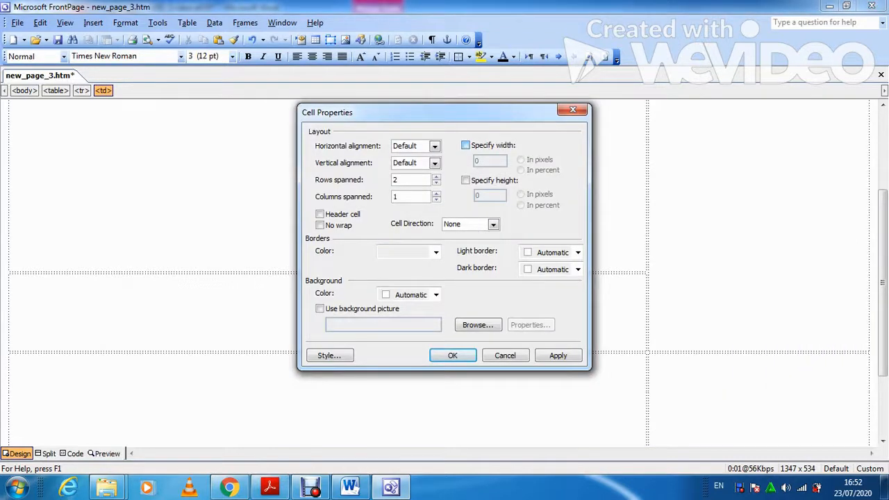
type("640")
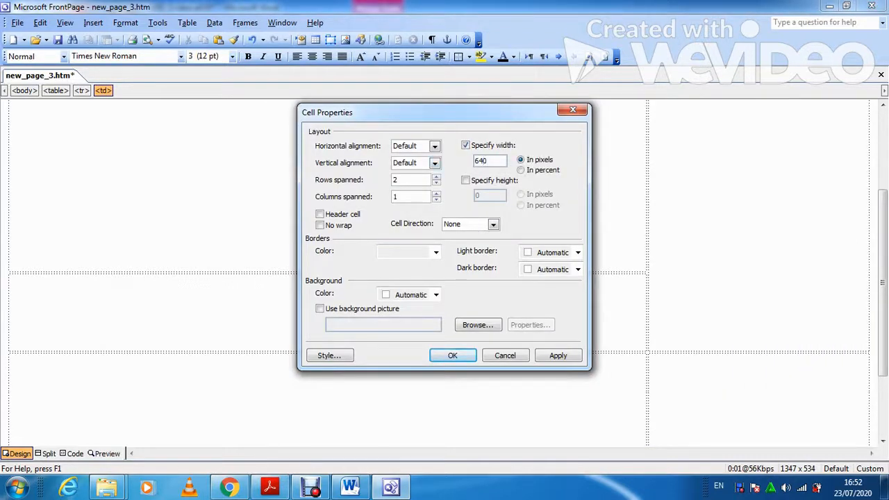
left_click(466, 181)
key("Tab")
type("390")
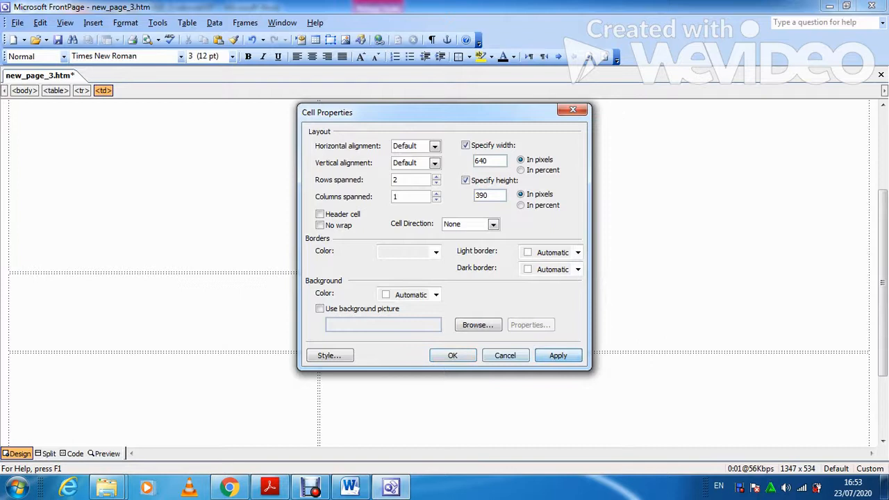
key("Return")
Set the bottom-right cell to 640 by 270 pixels.
scroll(438, 271, "down", 3)
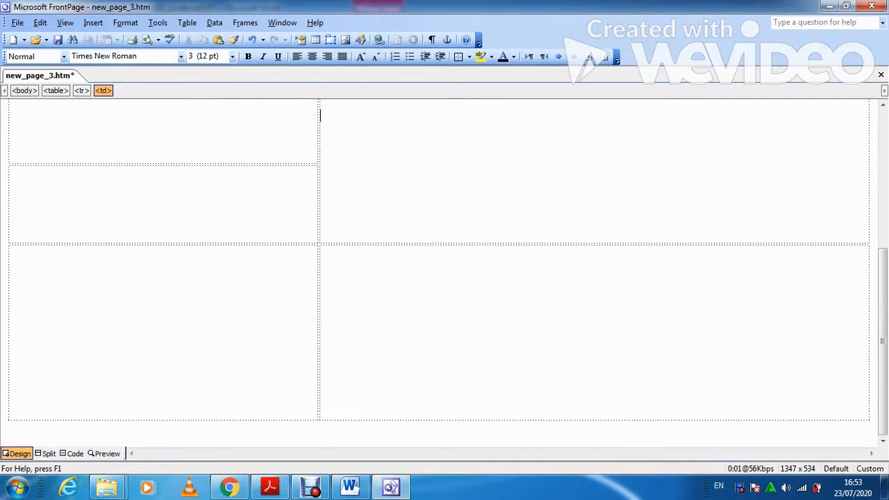
left_click(270, 487)
left_click(391, 487)
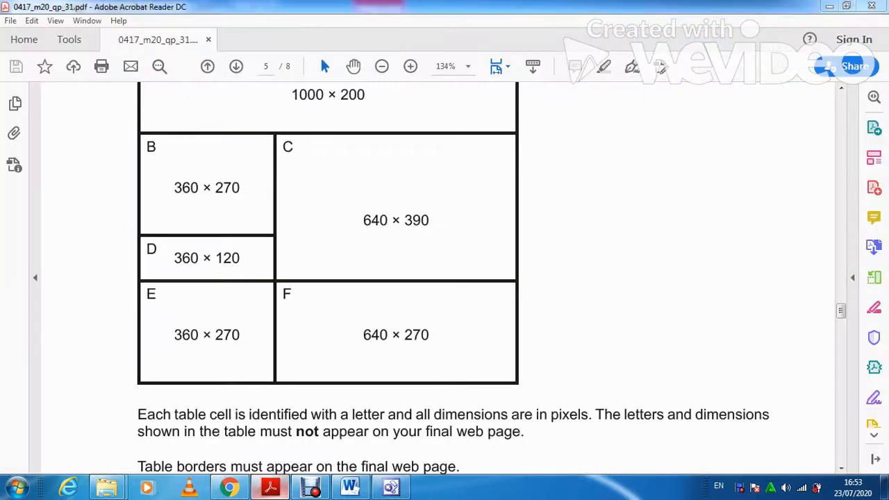
right_click(618, 386)
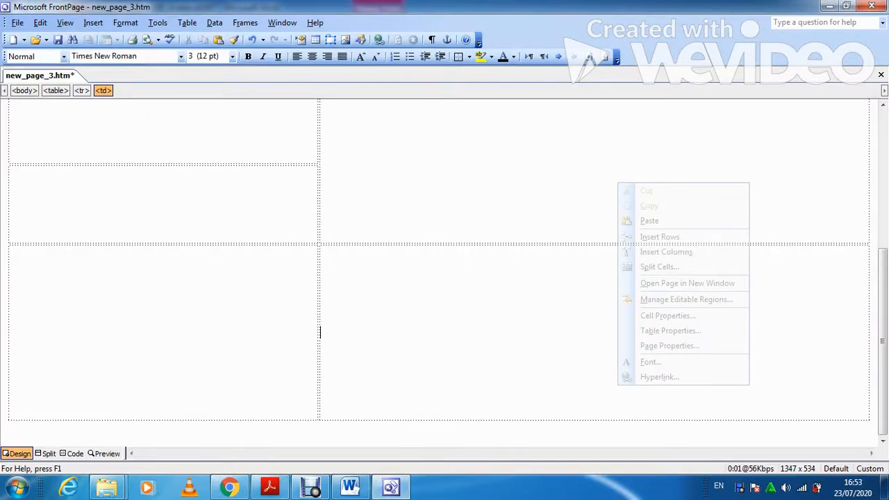
left_click(666, 316)
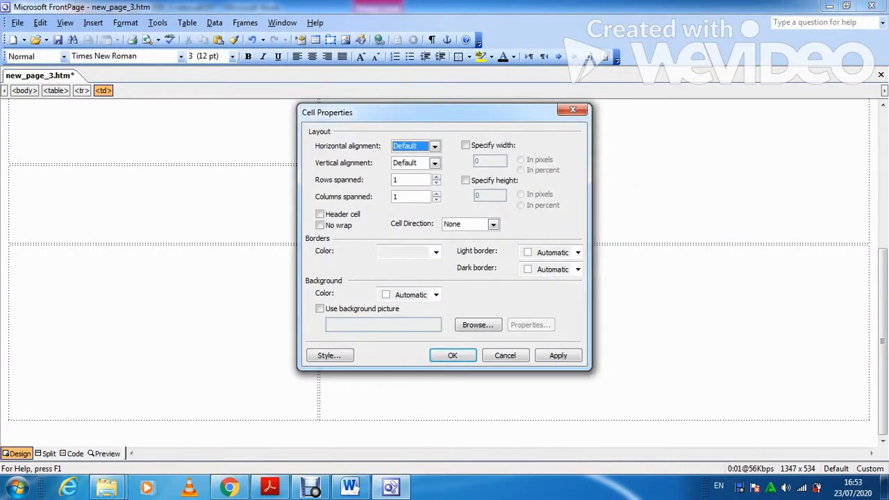
left_click(466, 145)
type("640")
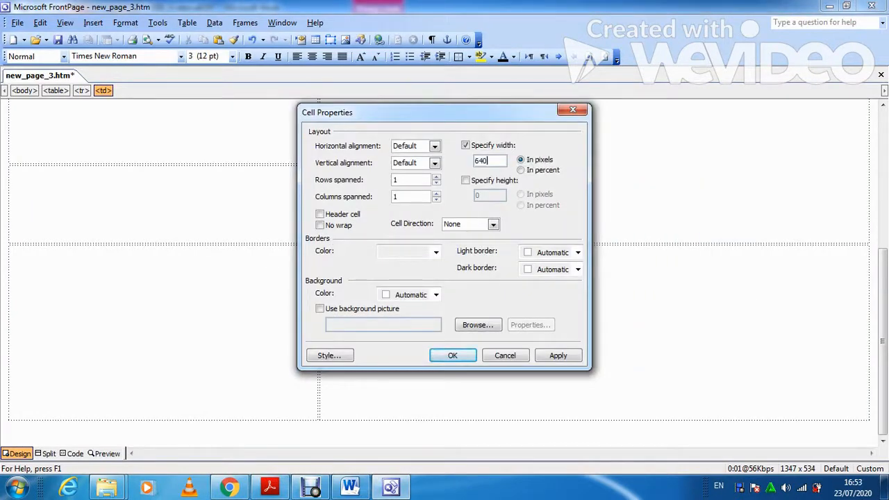
left_click(466, 180)
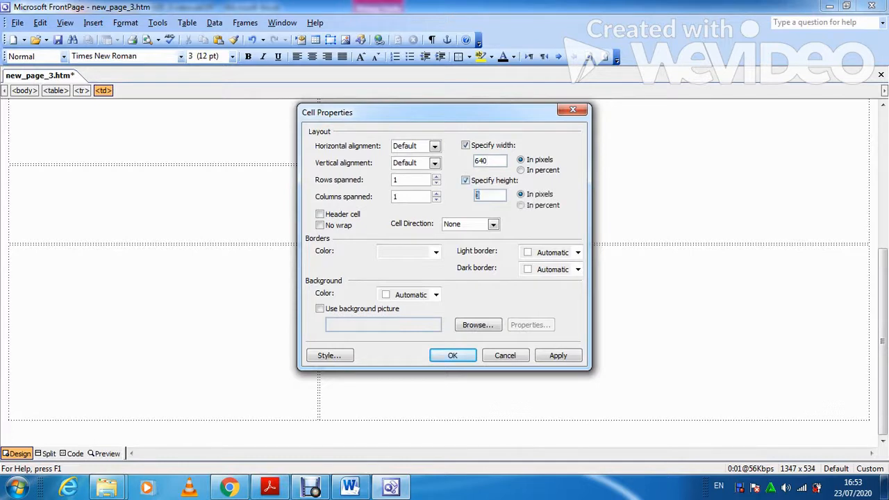
type("270")
key("Return")
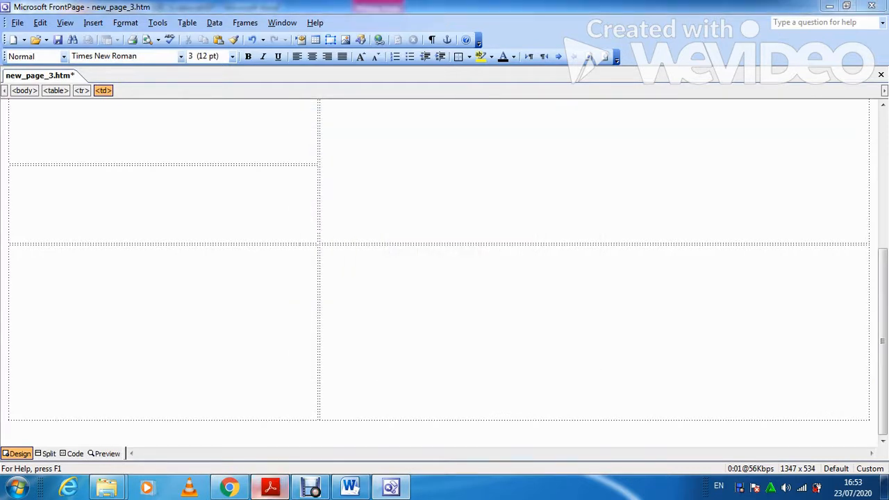
key("alt+Tab")
scroll(438, 278, "down", 8)
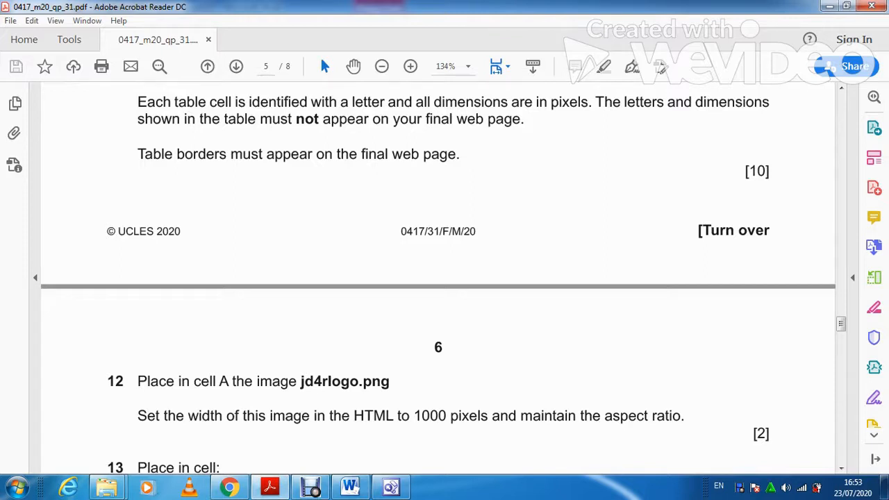
scroll(437, 278, "down", 1)
scroll(438, 278, "down", 6)
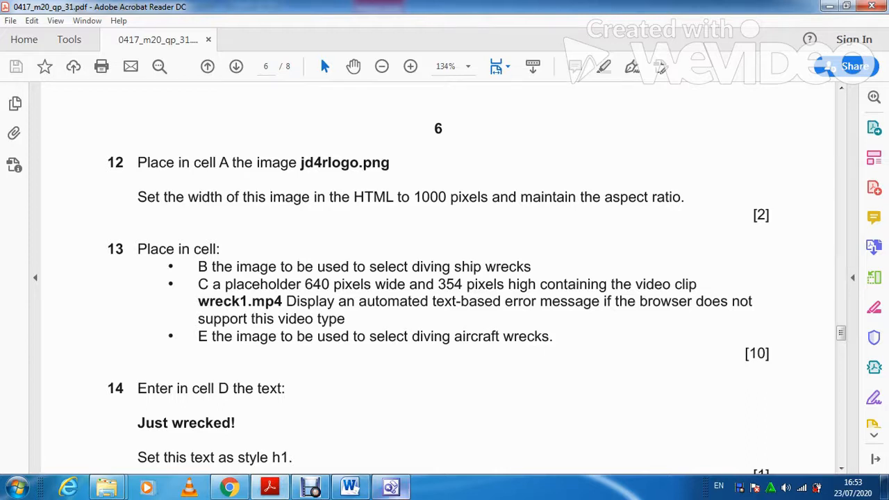
left_click(391, 487)
scroll(319, 333, "up", 5)
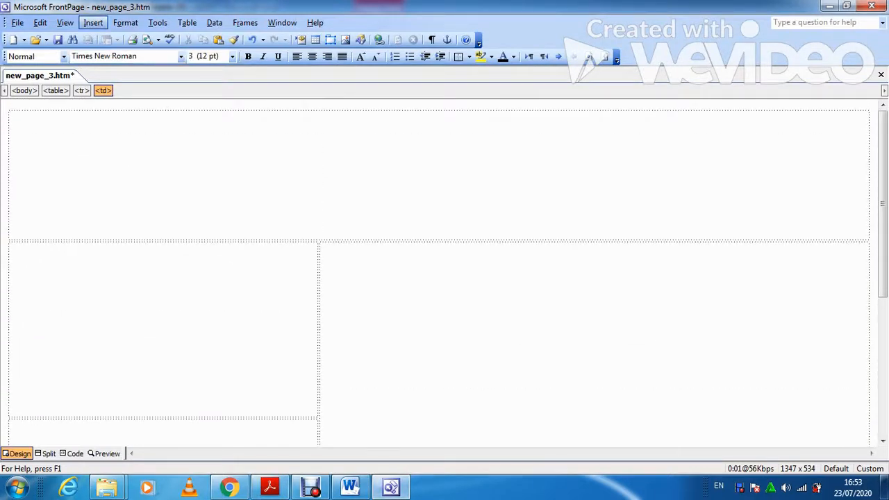
Insert the jd4rlogo picture from the Desktop jd4r folder into the top cell.
left_click(93, 22)
mouse_move(139, 145)
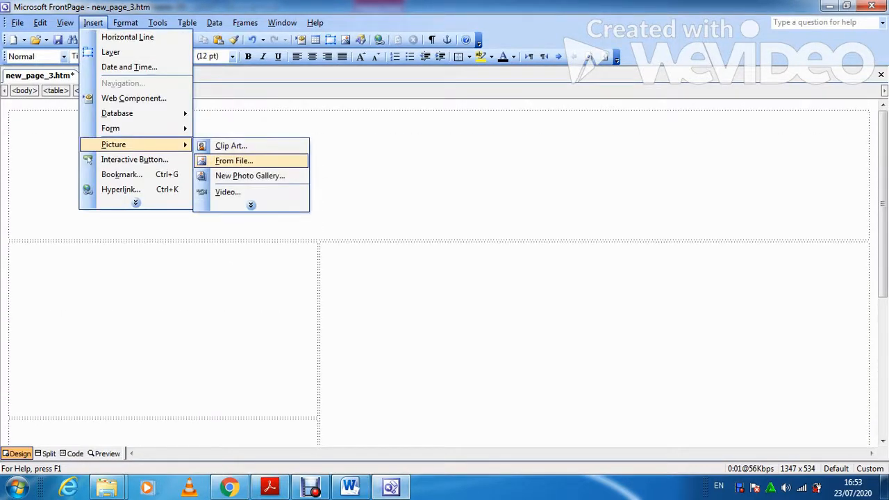
left_click(218, 160)
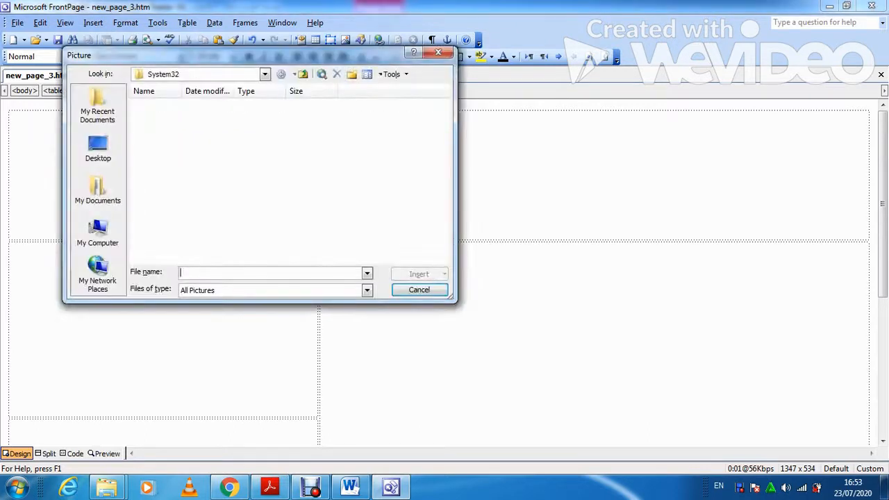
left_click(98, 148)
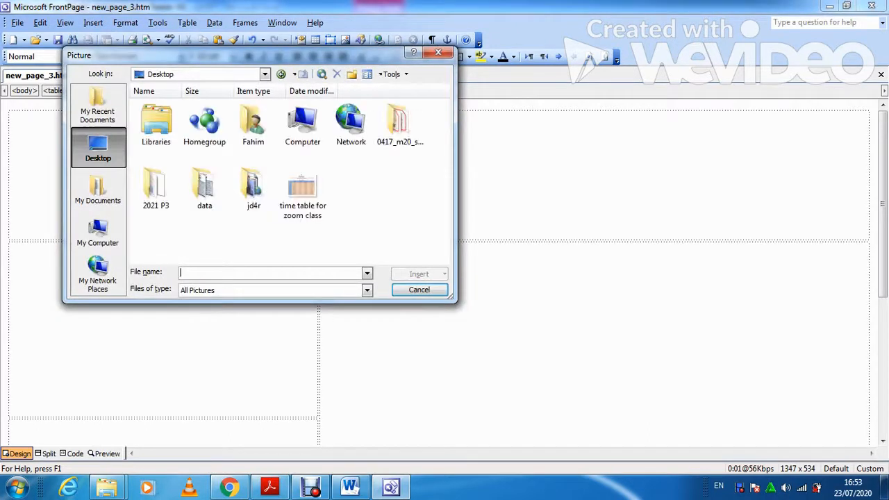
double_click(253, 189)
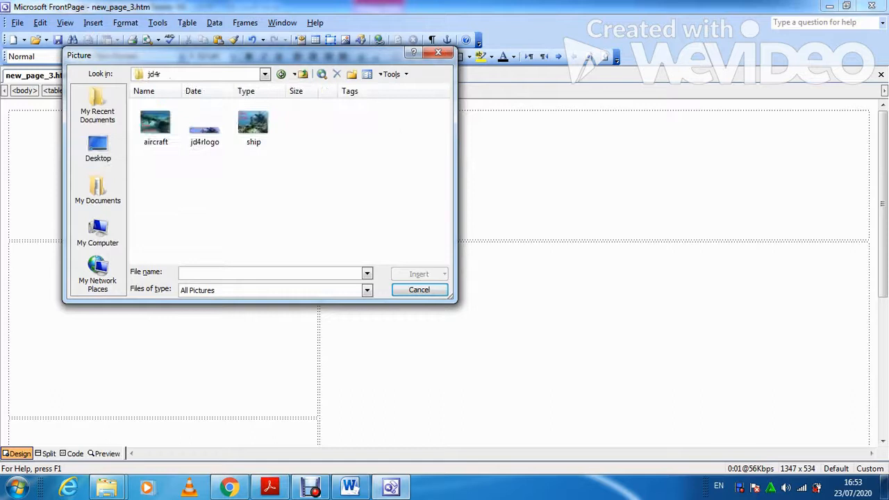
left_click(205, 127)
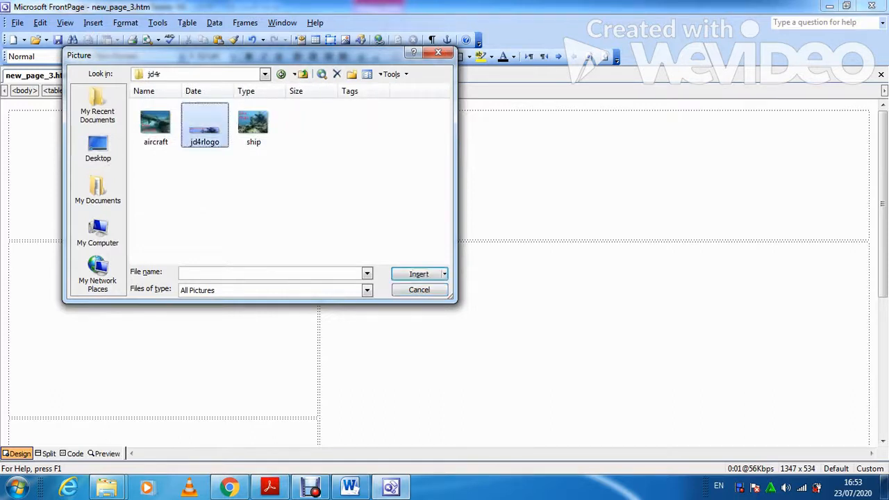
left_click(418, 274)
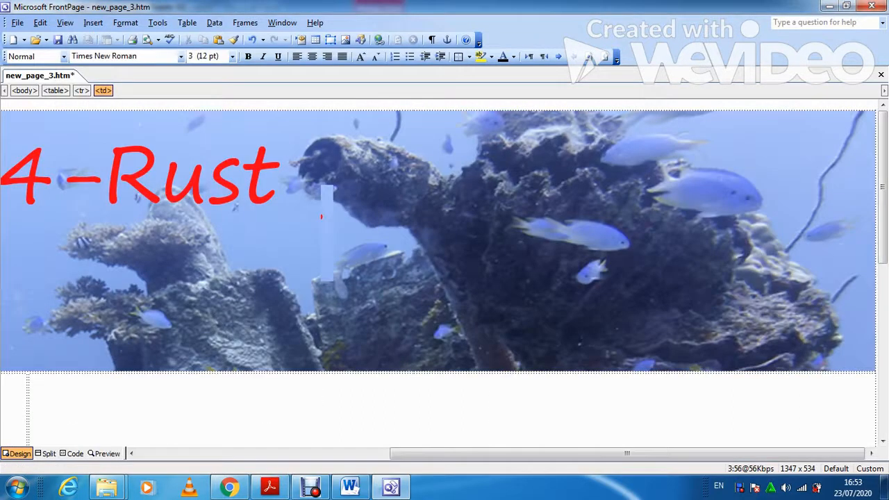
Resize the banner picture from 2044 to 1000 pixels wide, keeping its aspect ratio.
right_click(369, 215)
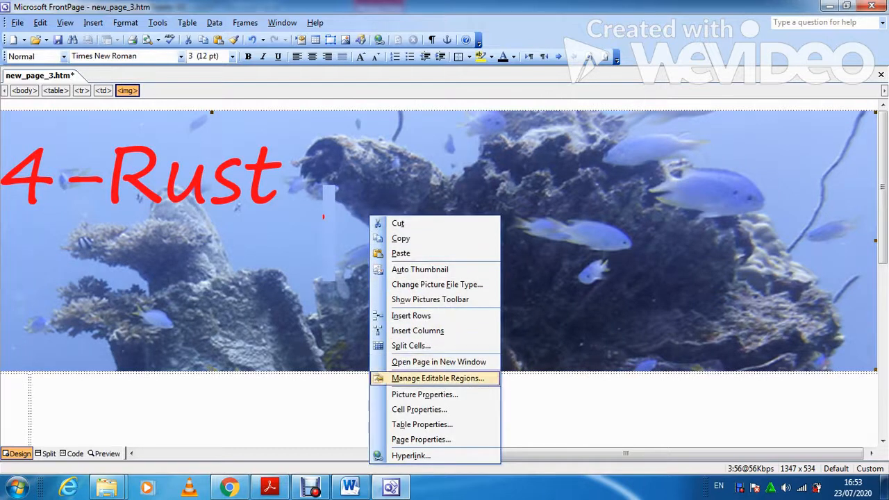
left_click(419, 409)
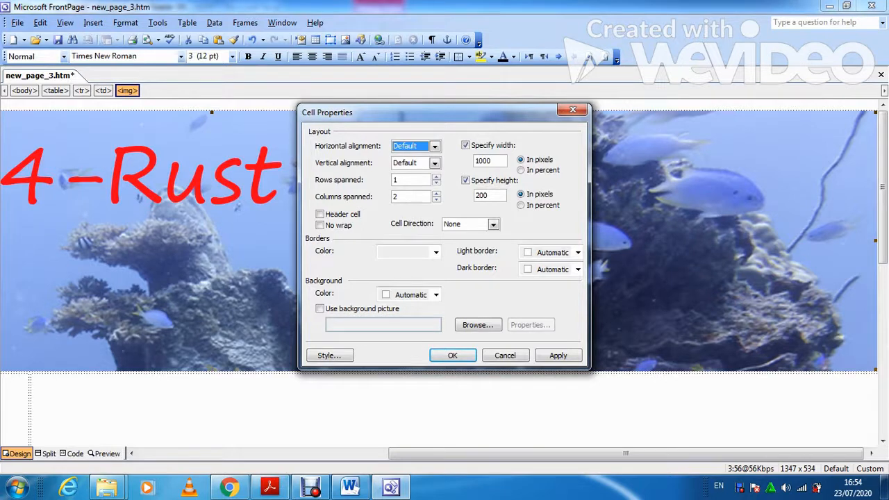
left_click(452, 355)
right_click(391, 227)
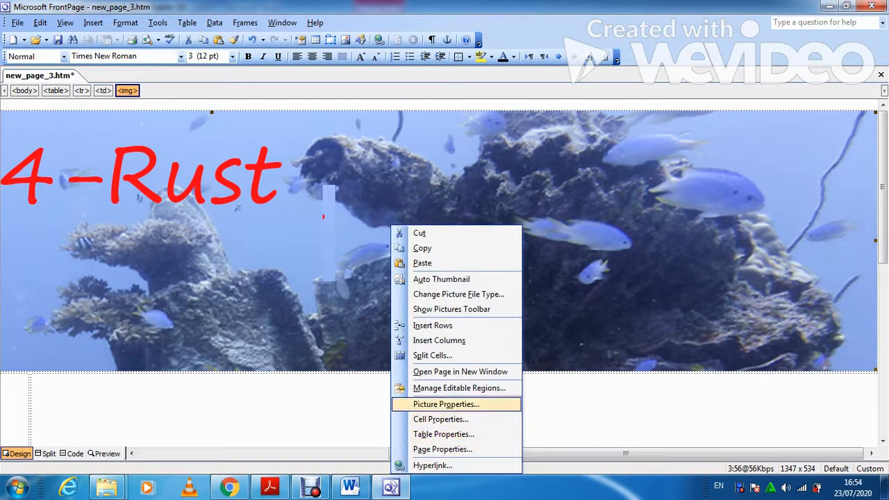
left_click(446, 404)
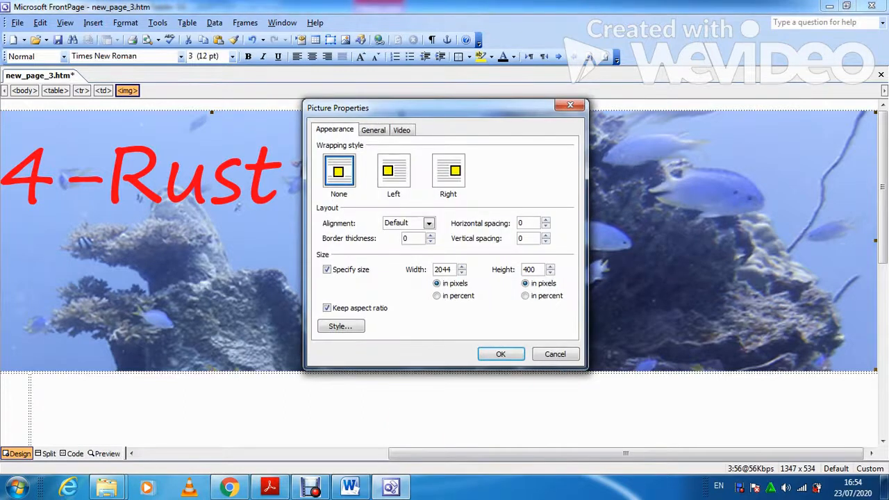
double_click(442, 269)
type("1000")
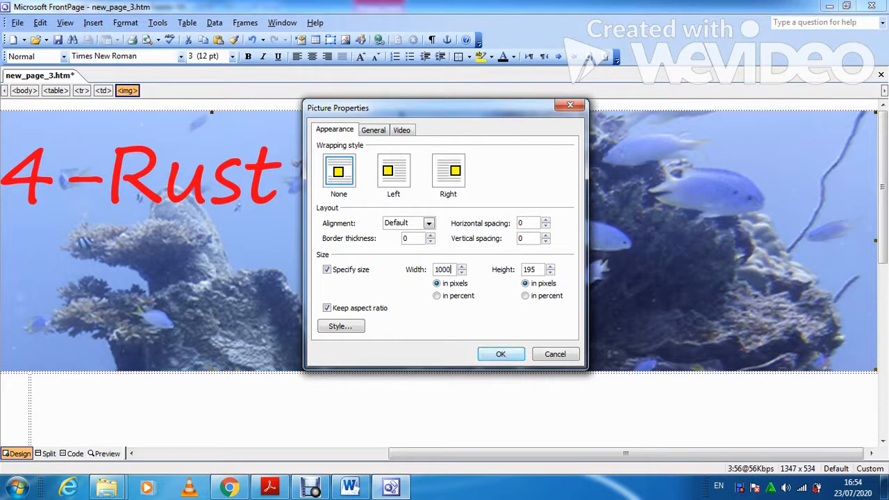
left_click(517, 353)
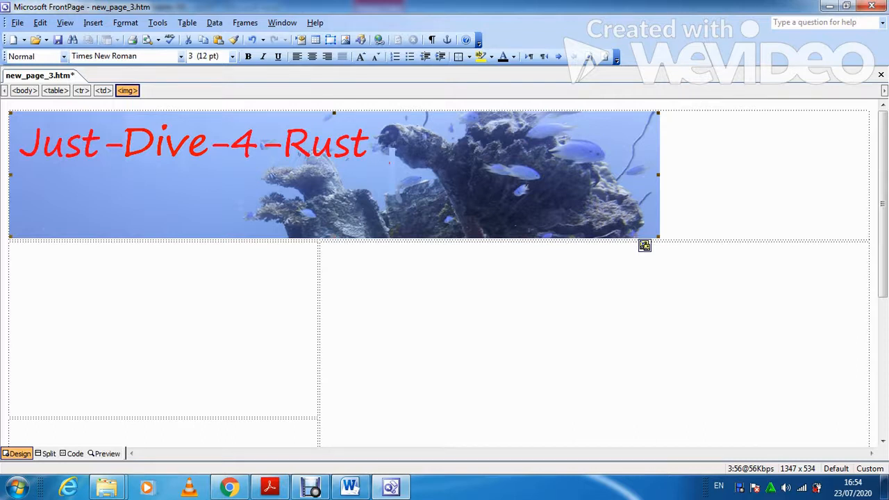
Glance at the exam paper, then minimise FrontPage to reveal the Word evidence document.
key("alt+Tab")
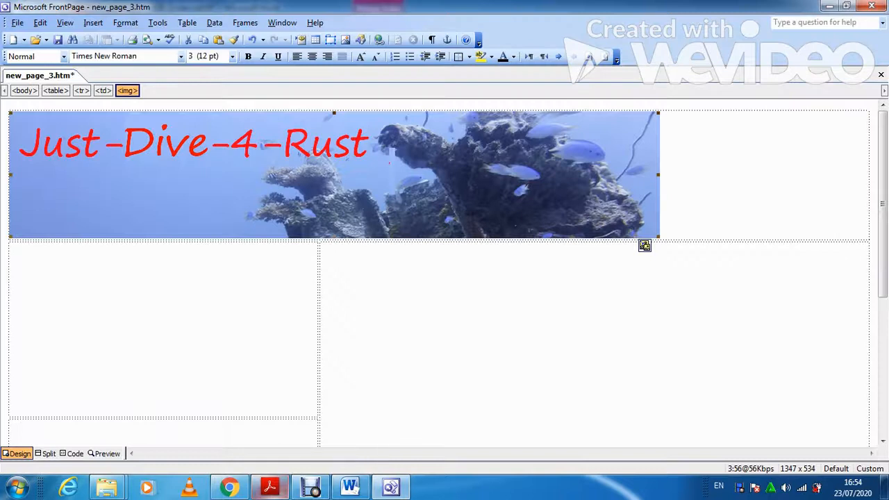
left_click(391, 487)
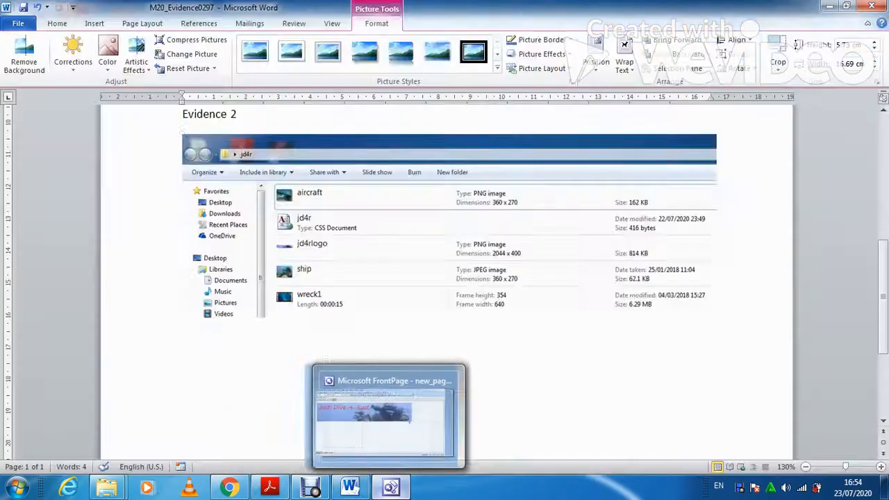
Scroll the exam paper to the A–F cell dimension table and questions 12–13.
scroll(449, 278, "up", 1)
left_click(269, 488)
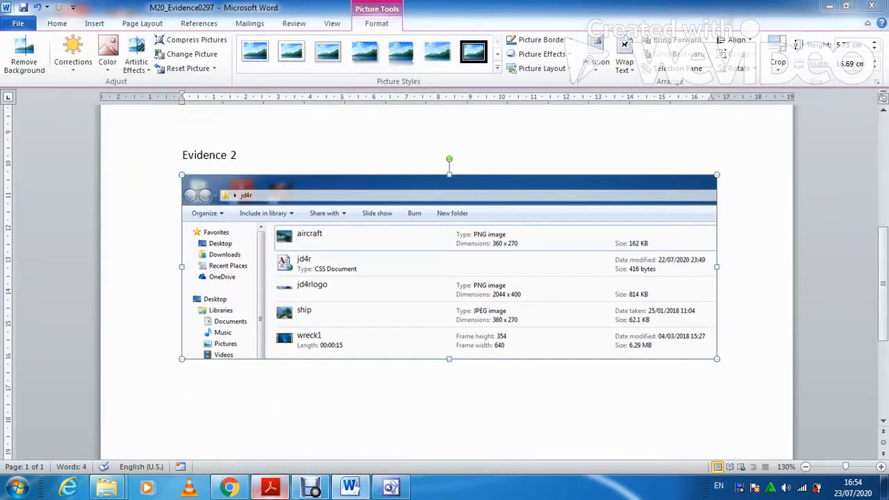
scroll(438, 278, "up", 4)
scroll(437, 278, "up", 5)
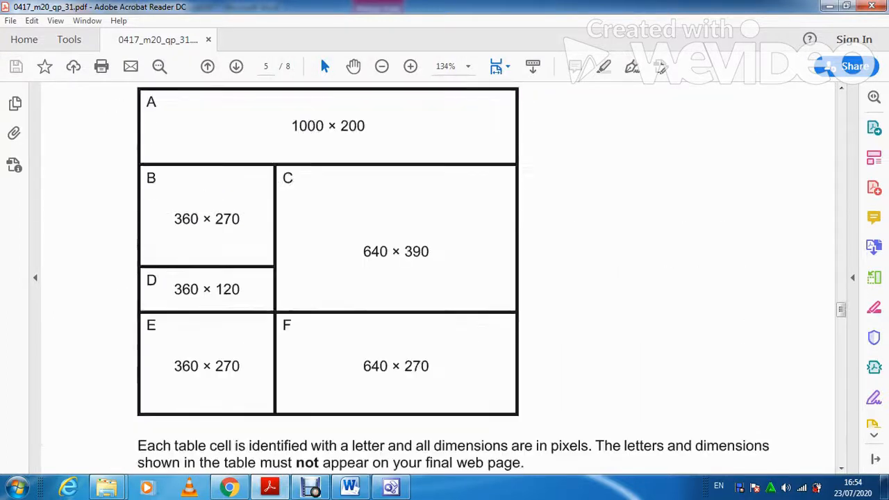
scroll(438, 277, "down", 5)
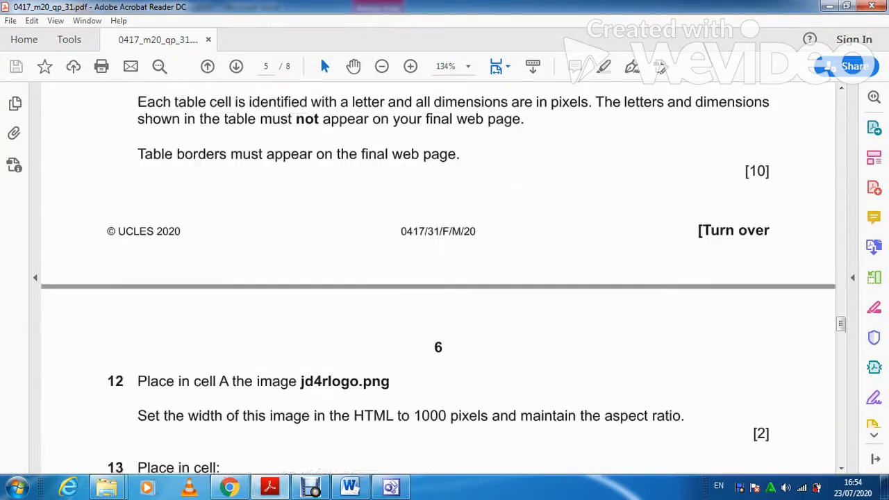
scroll(438, 277, "down", 2)
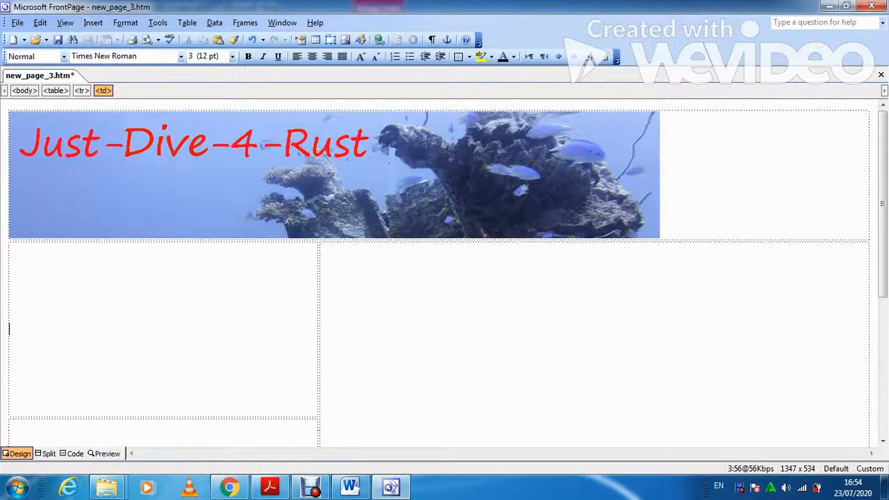
Insert the ship image from file into cell B, then switch to the question paper.
left_click(93, 22)
mouse_move(125, 144)
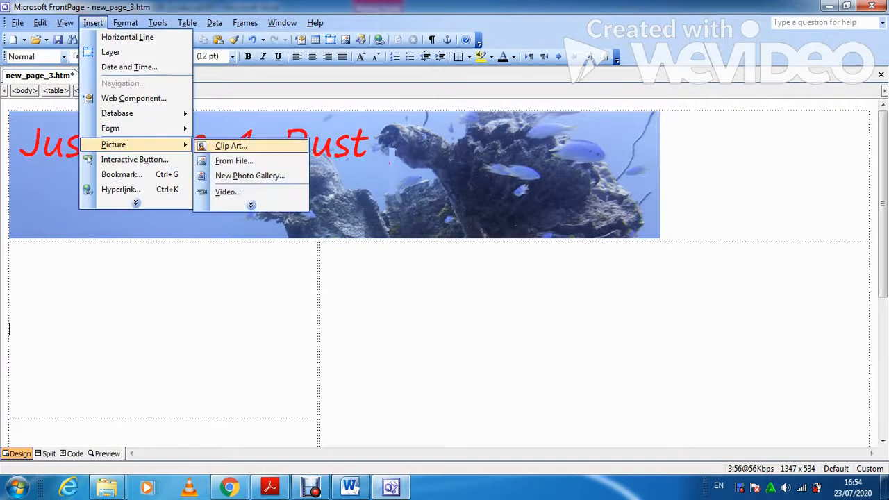
left_click(234, 160)
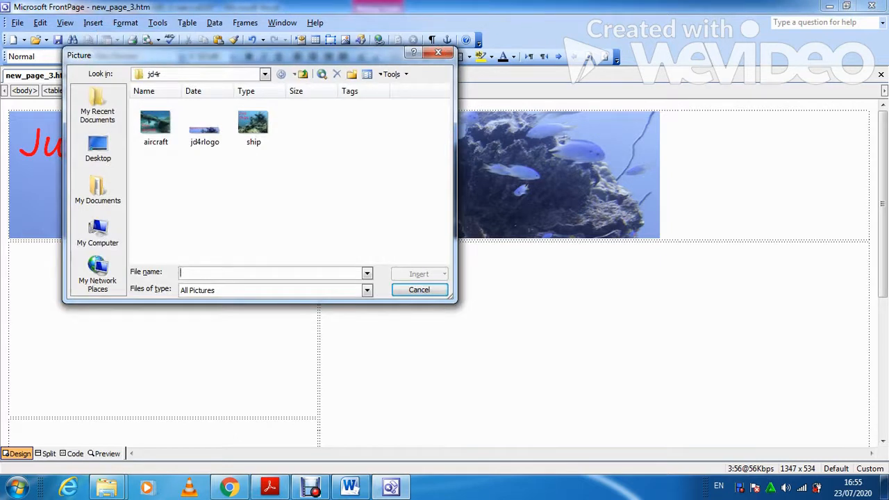
left_click(253, 124)
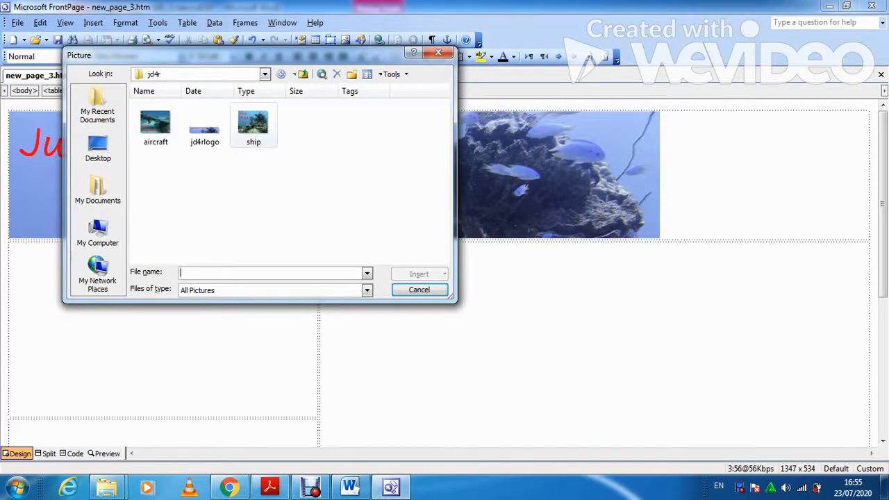
left_click(419, 274)
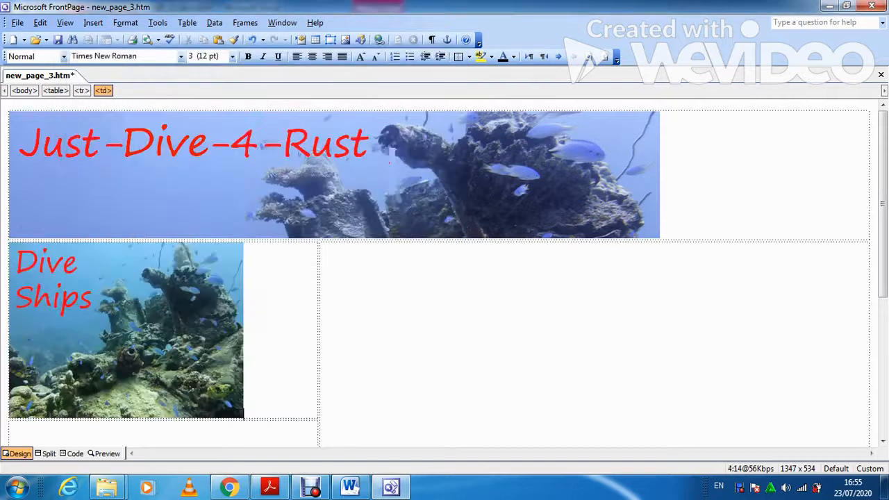
scroll(445, 270, "down", 1)
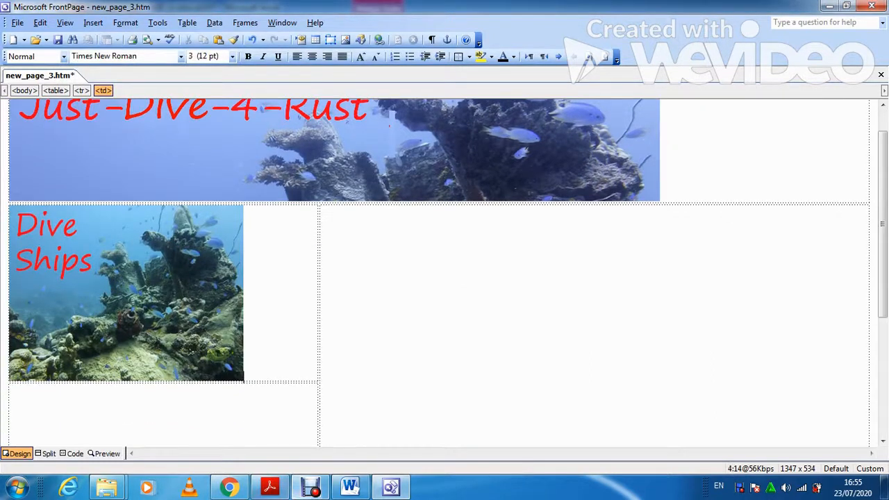
key("alt+Tab")
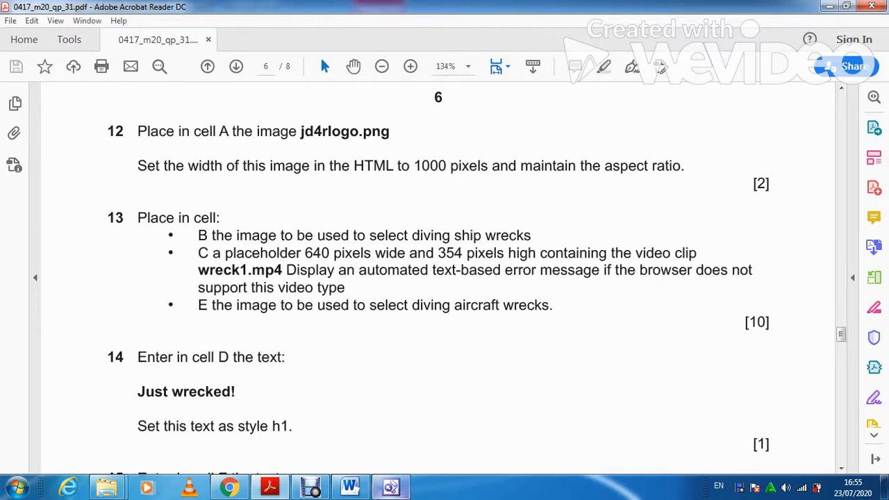
Scroll the question paper through questions 12–14.
key("alt+Tab")
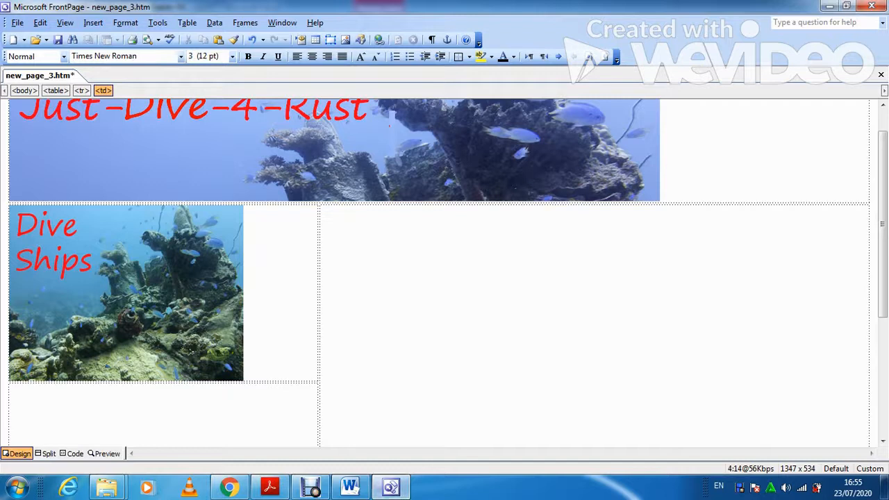
key("alt+Tab")
scroll(438, 277, "up", 10)
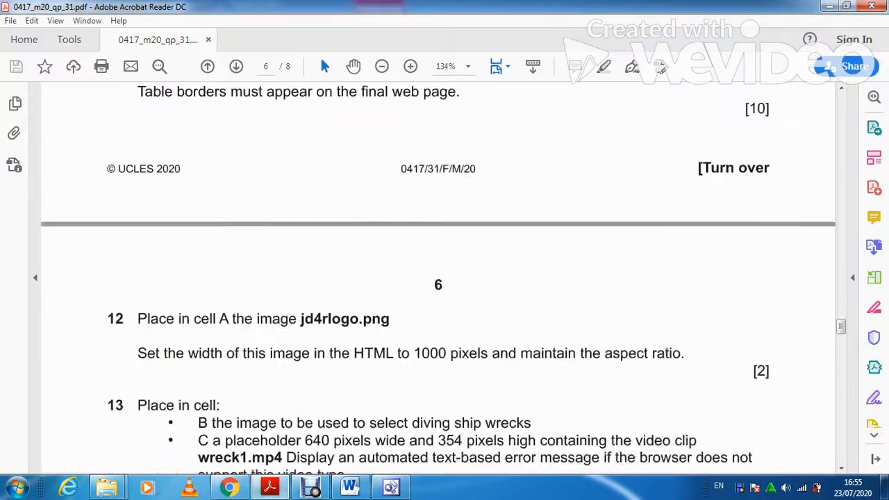
scroll(437, 278, "down", 10)
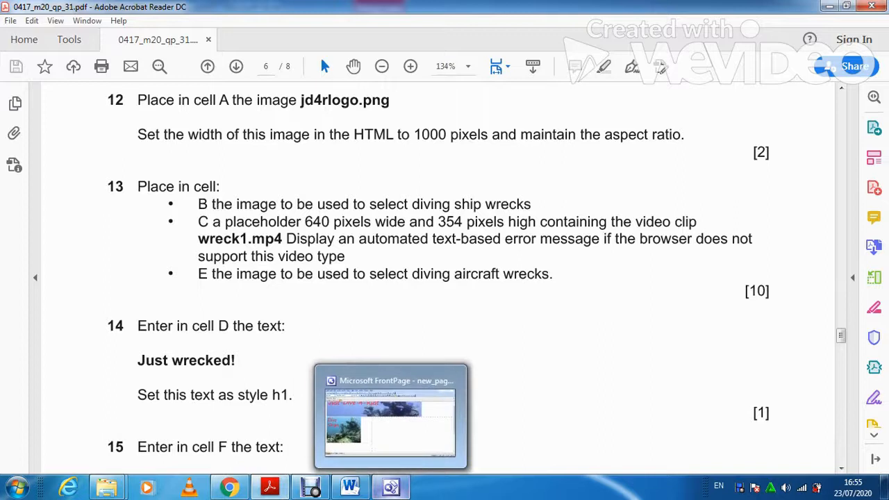
Back in FrontPage, look at the page in Code view, then return to Design view.
left_click(391, 487)
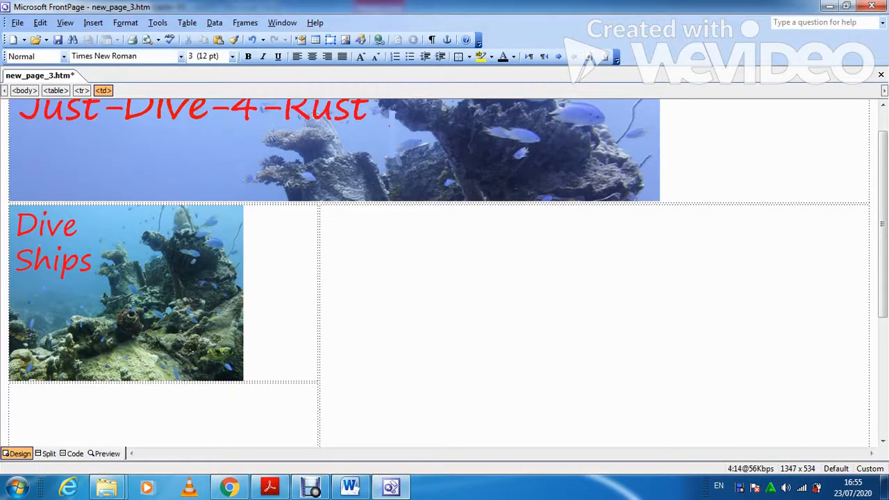
left_click(73, 453)
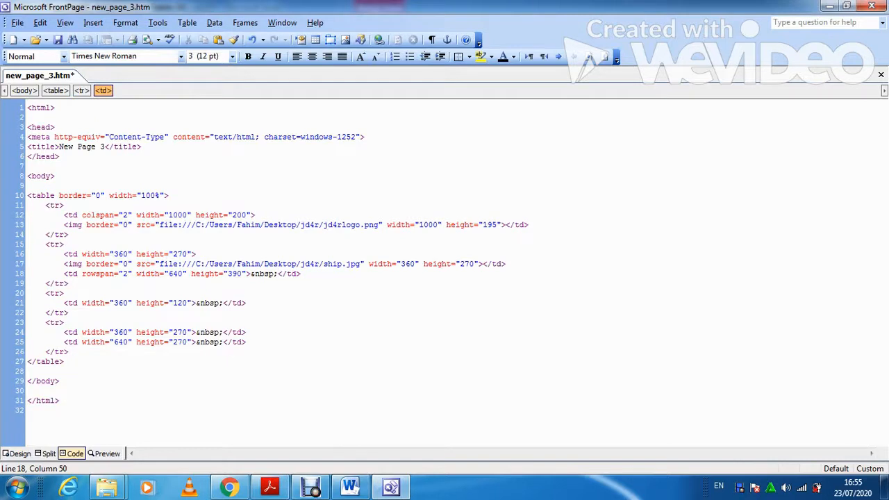
left_click(18, 454)
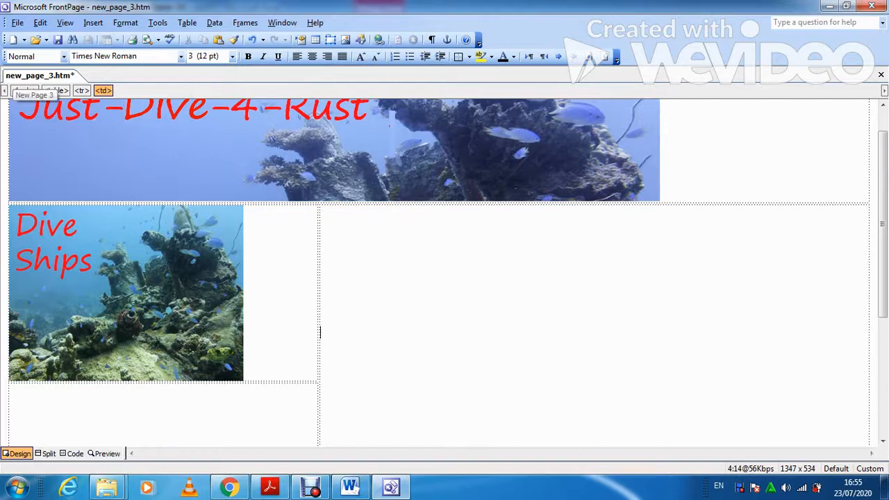
Save the page as jd4r.htm in the Desktop jd4r folder, then switch to Code view.
key("alt")
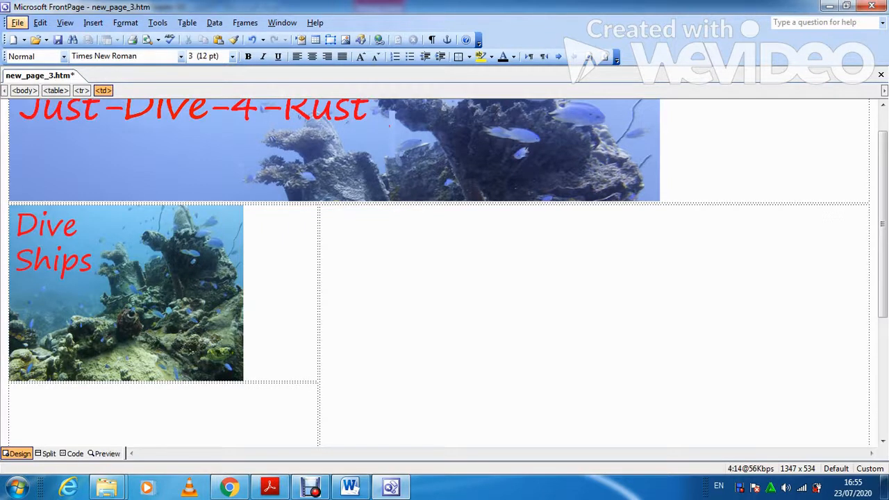
left_click(17, 23)
left_click(44, 129)
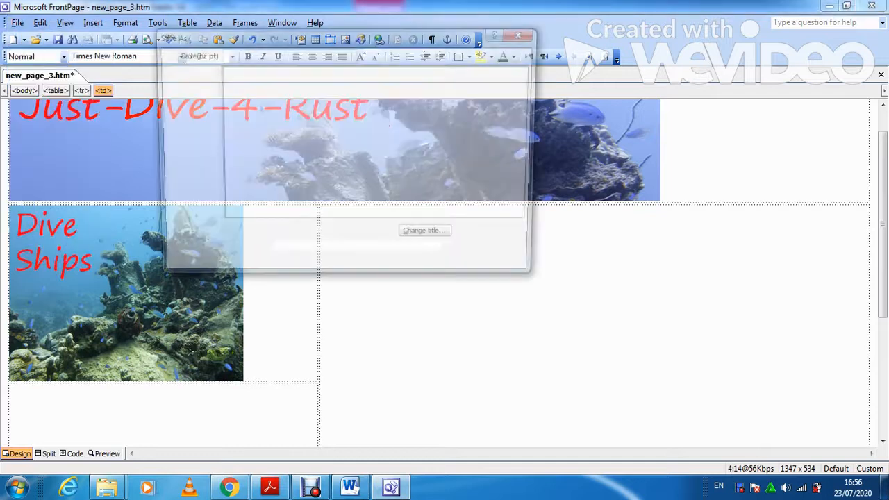
type("jd4r")
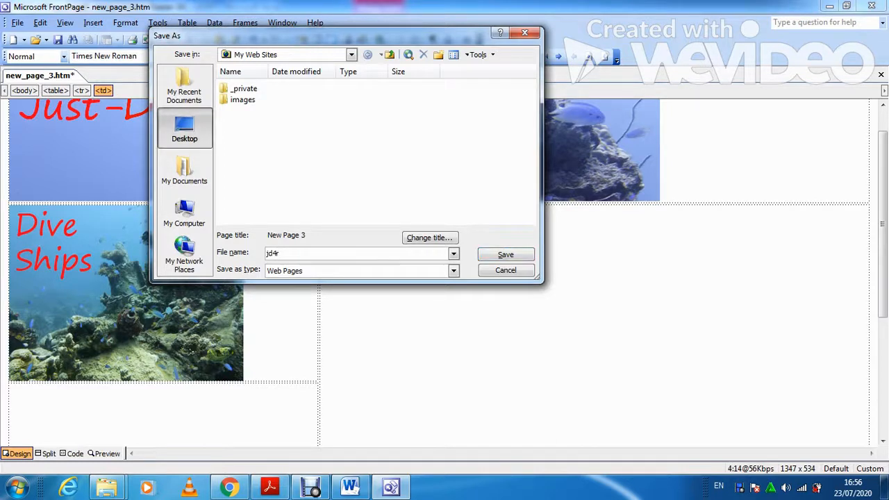
left_click(184, 128)
double_click(236, 175)
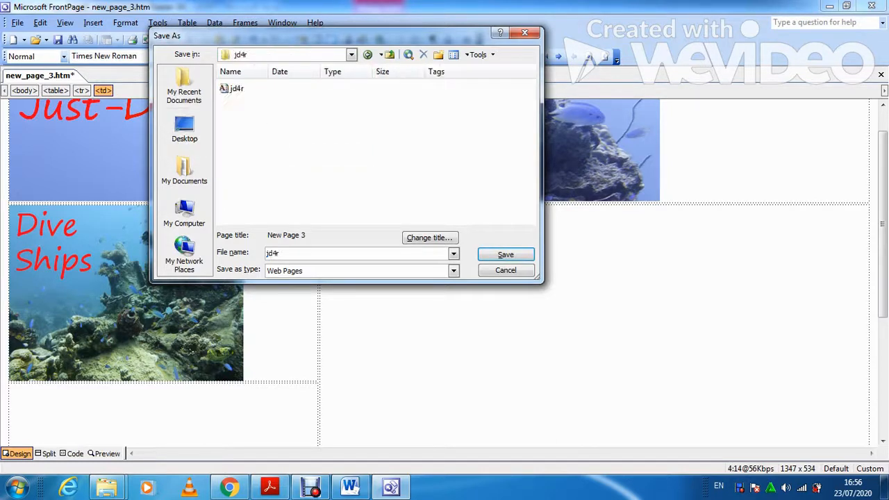
left_click(506, 254)
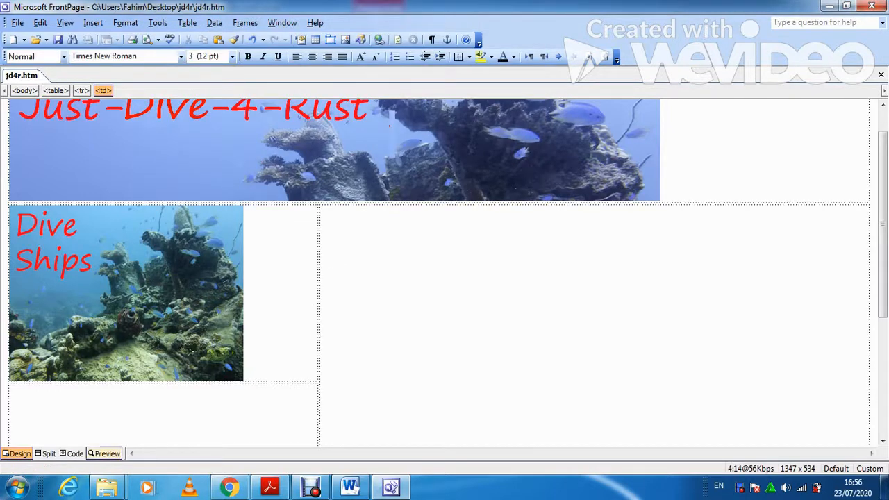
left_click(71, 453)
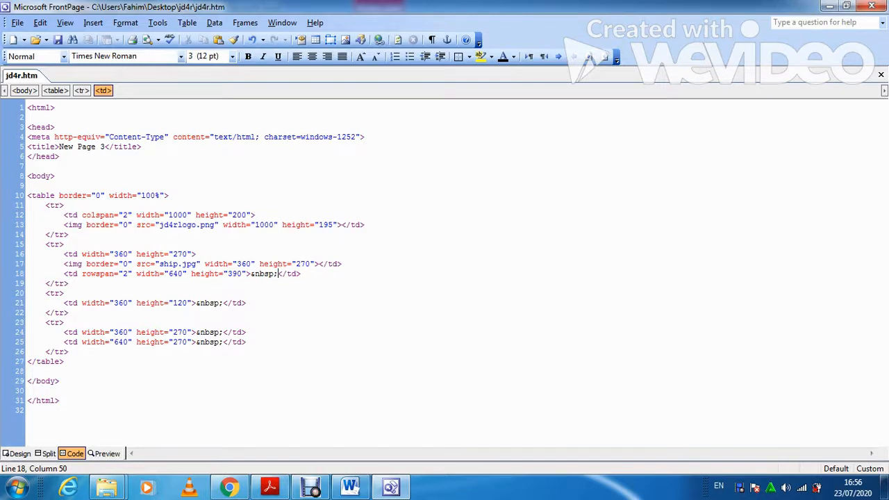
Replace cell C's placeholder with a 640×354 video tag with controls and a wreck1.mp4 source of type video/mp4.
key("BackSpace")
key("BackSpace")
key("BackSpace")
key("BackSpace")
key("BackSpace")
key("BackSpace")
type("<video")
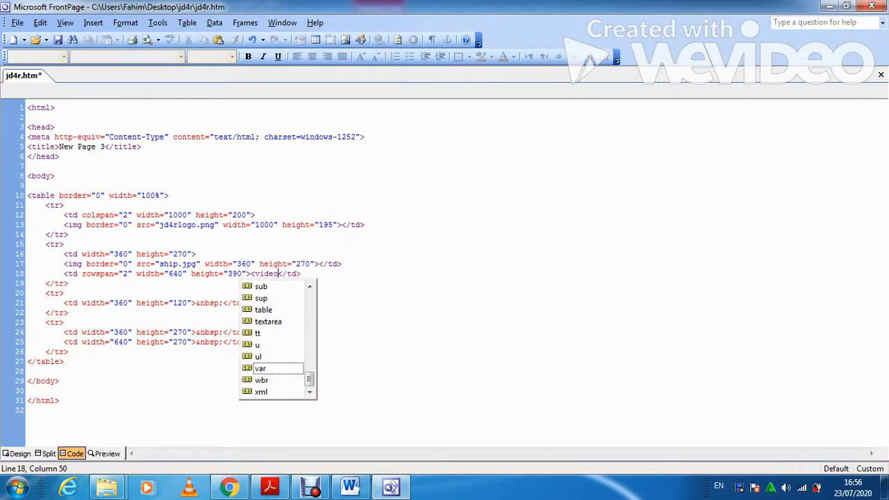
type(" width")
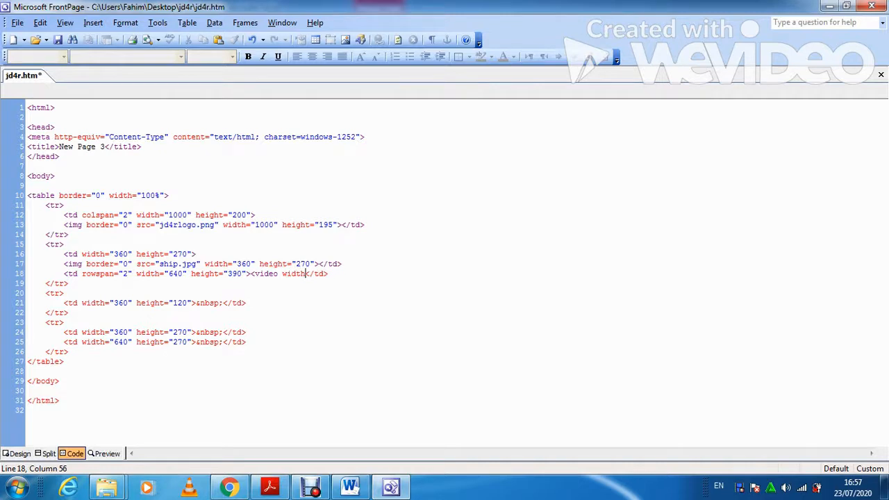
type("=\"640")
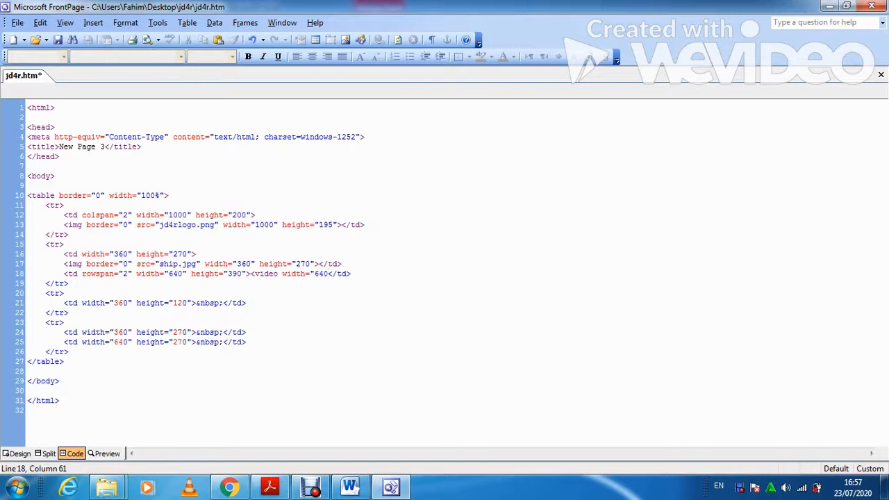
type("\" hei")
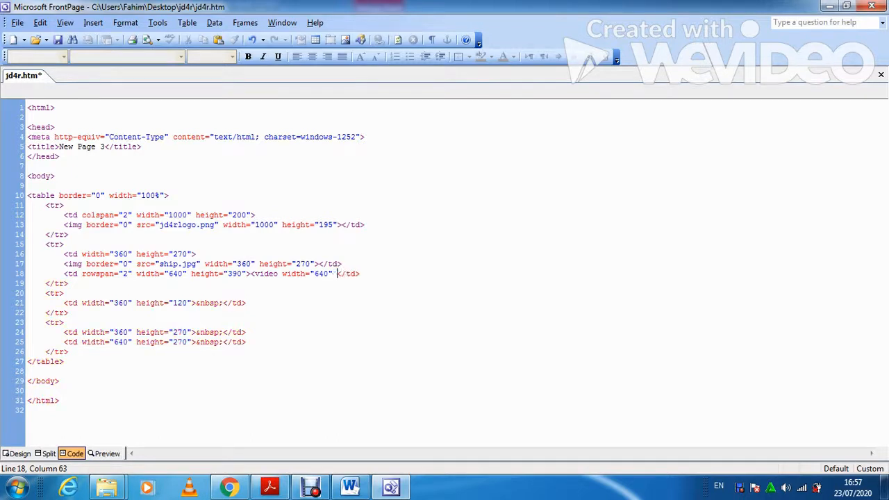
type("t")
type("=\"")
type("354")
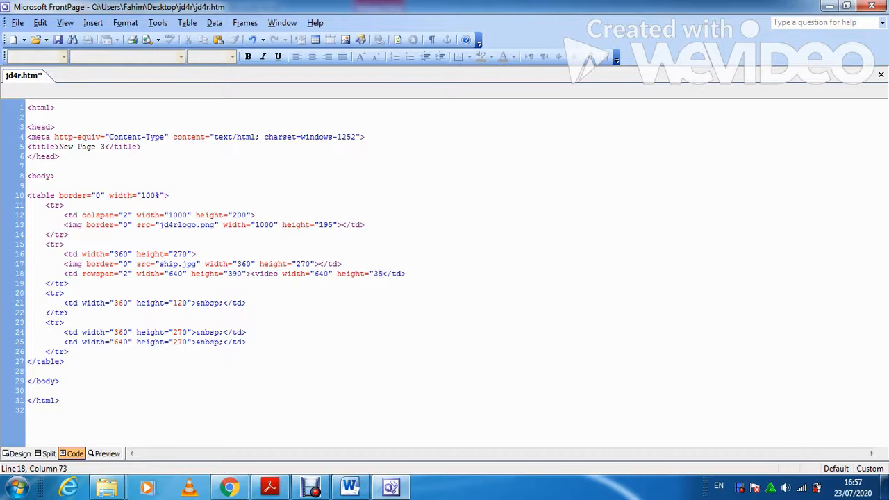
type("\"")
type(" contro")
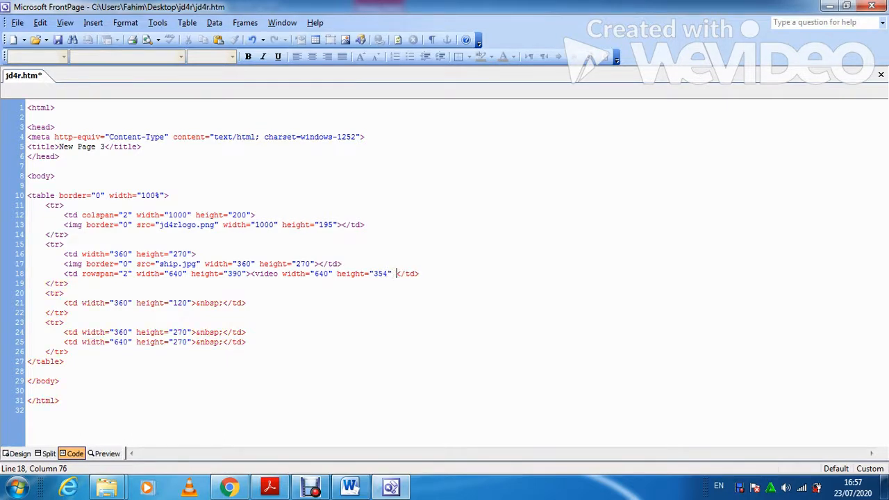
type("ls>")
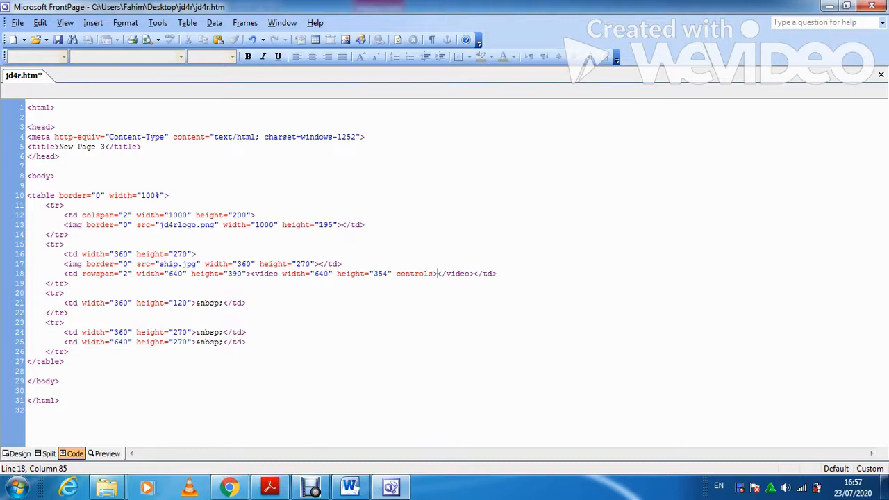
type("<source")
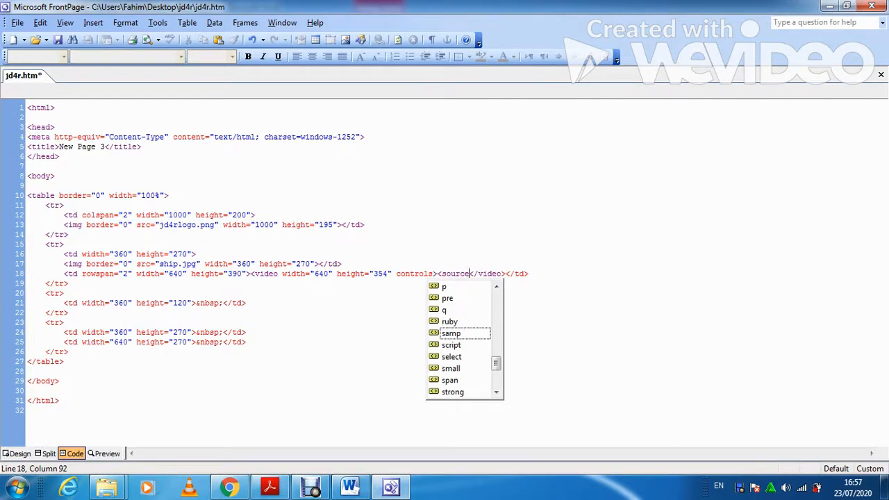
type(" src")
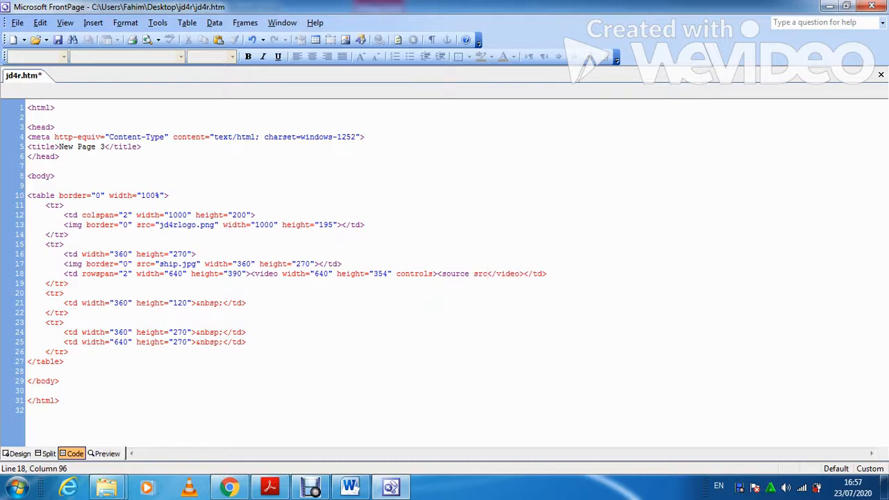
type("=\"wr")
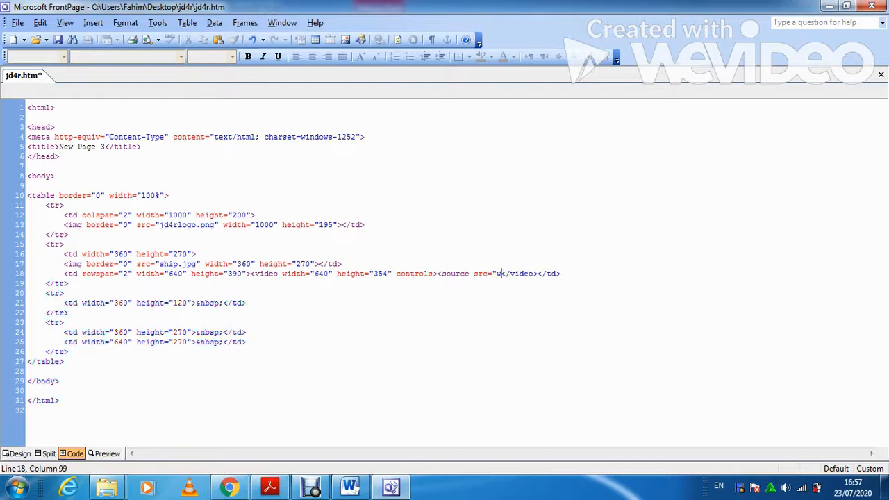
type("eck1.mp")
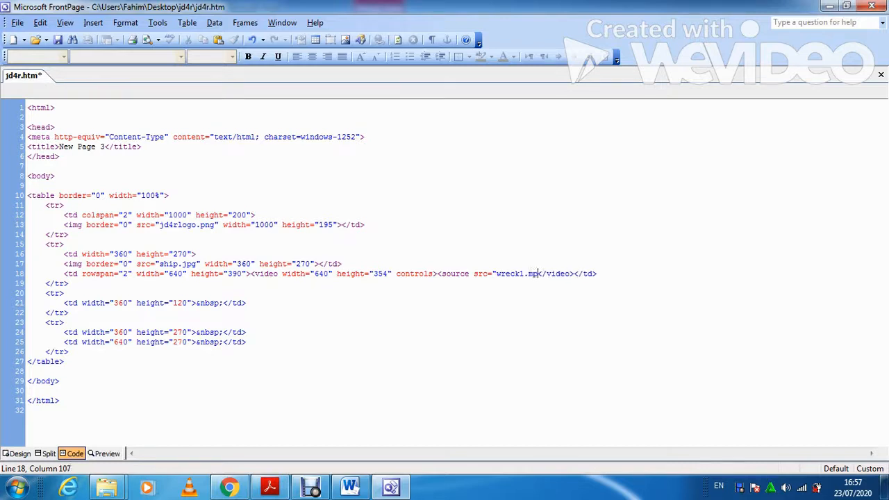
type("4")
type("\"")
type(" typ")
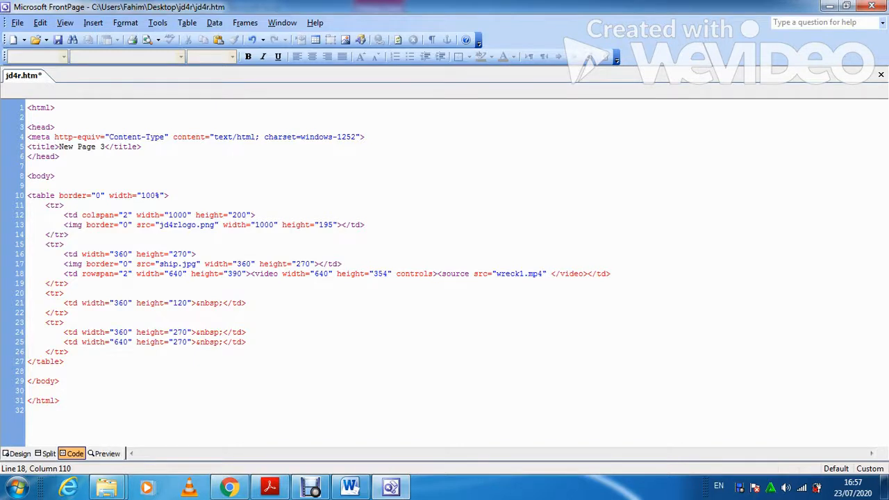
type("e=\"")
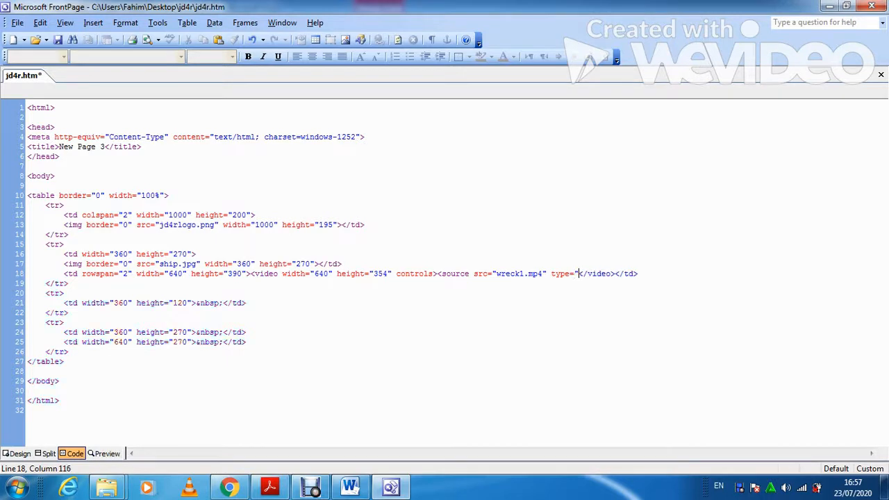
type("video/mp4")
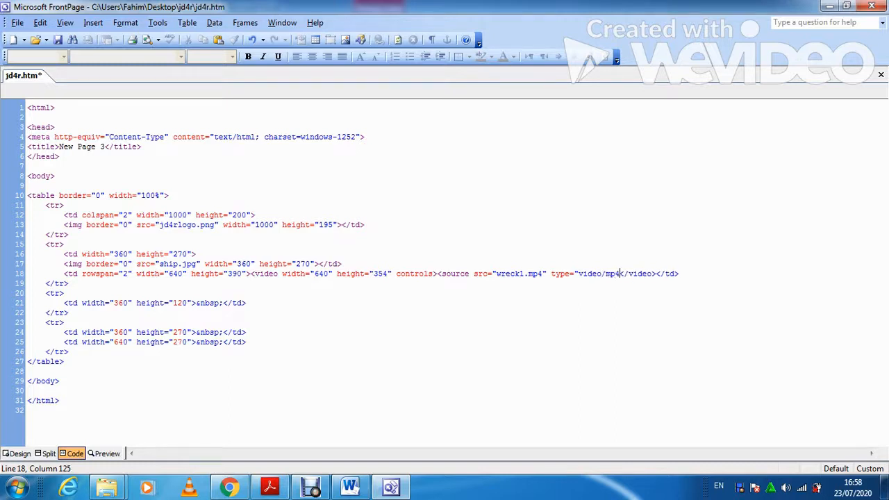
type("\"")
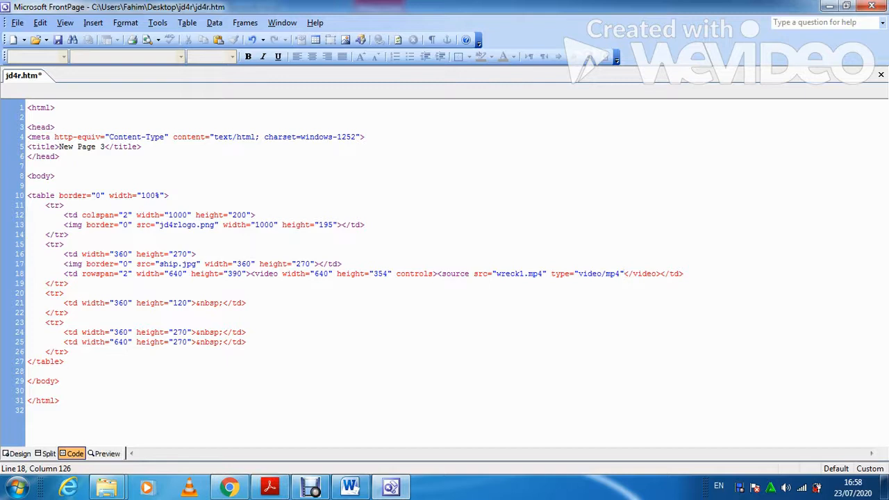
type("></source>")
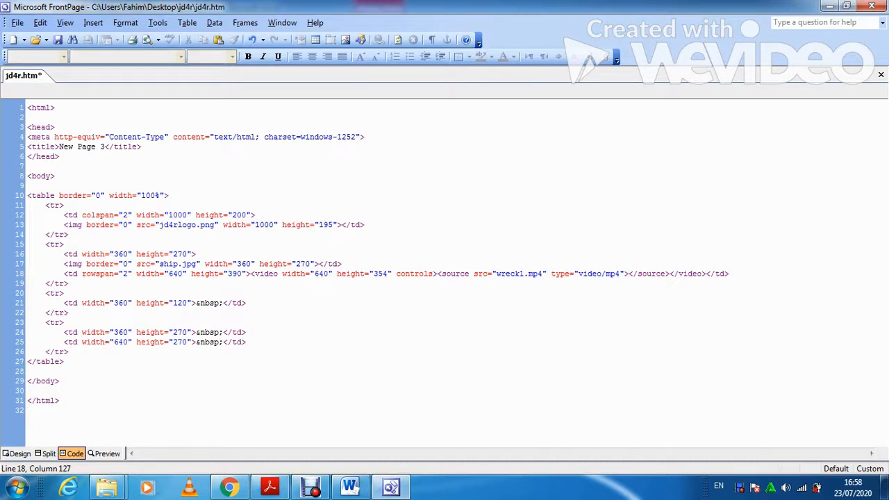
Type 'Your video is not supported' right after </source> on line 18.
key("Right")
key("Right")
key("Right")
key("Right")
key("Right")
key("Right")
key("Right")
key("Right")
key("Right")
key("Right")
key("Right")
key("Right")
key("Right")
key("Right")
key("Left")
key("Left")
key("Left")
key("Left")
key("Left")
key("Left")
key("Right")
type("Your")
type(" video ")
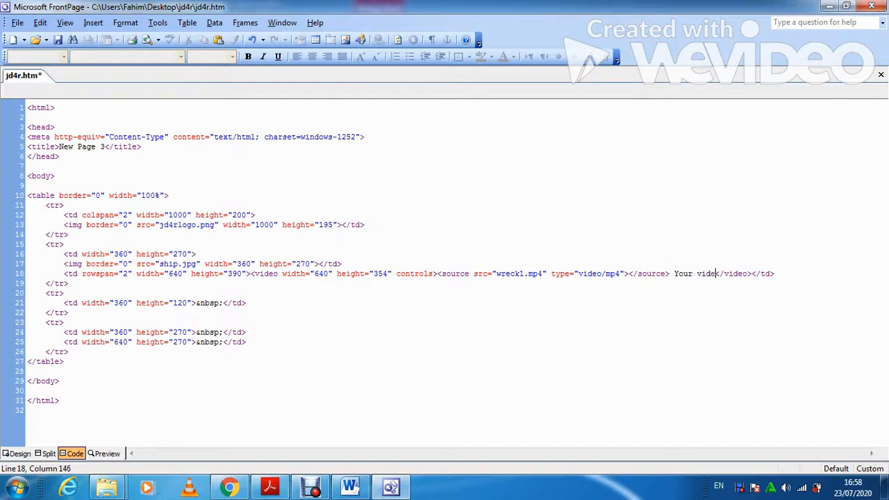
type("is not ")
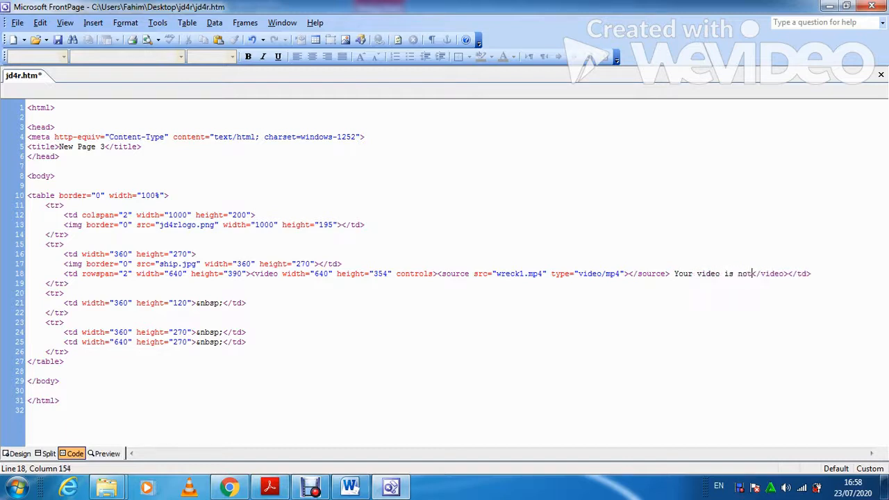
type("n")
key("BackSpace")
type("supported")
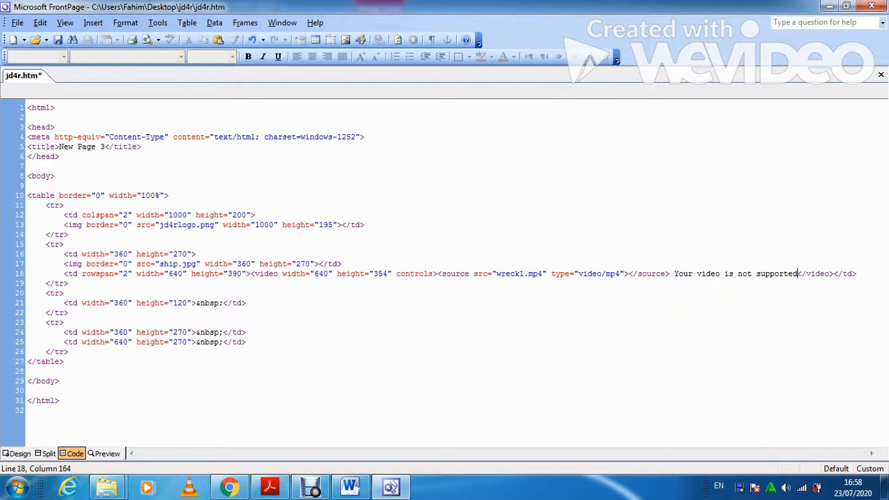
Check the Design view layout against the exam PDF's video-cell question and save jd4r.htm.
left_click(17, 454)
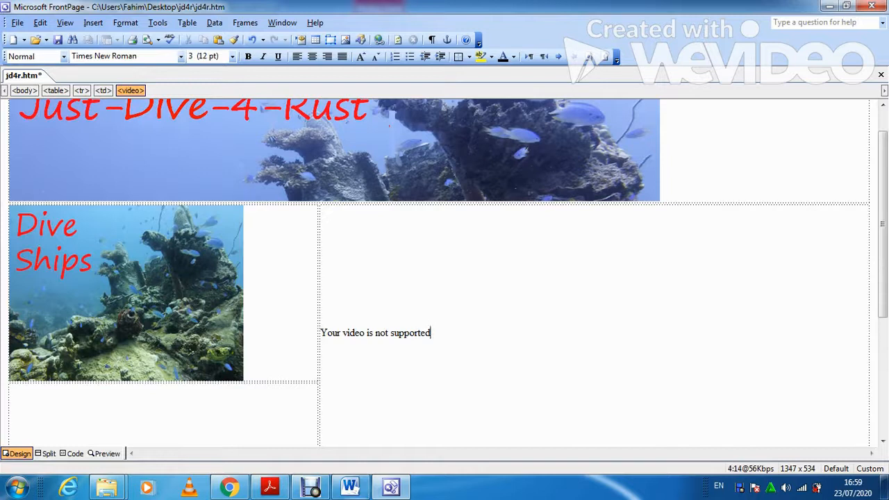
left_click(270, 487)
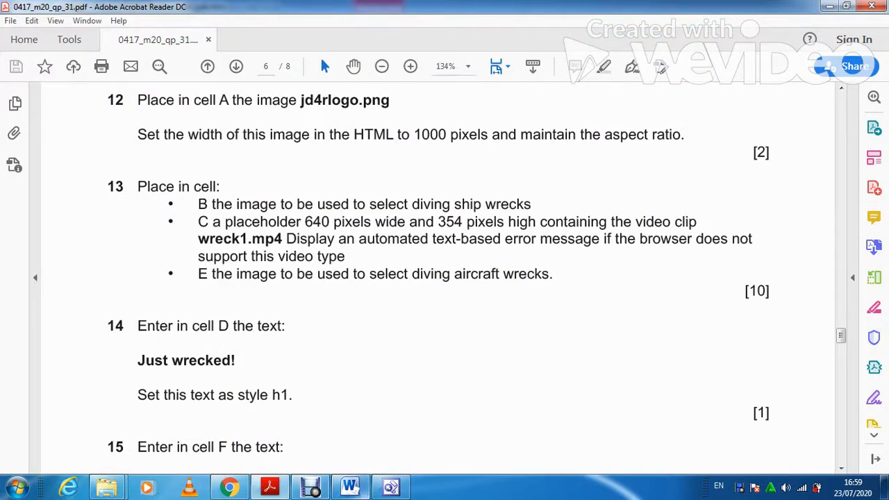
key("alt+Tab")
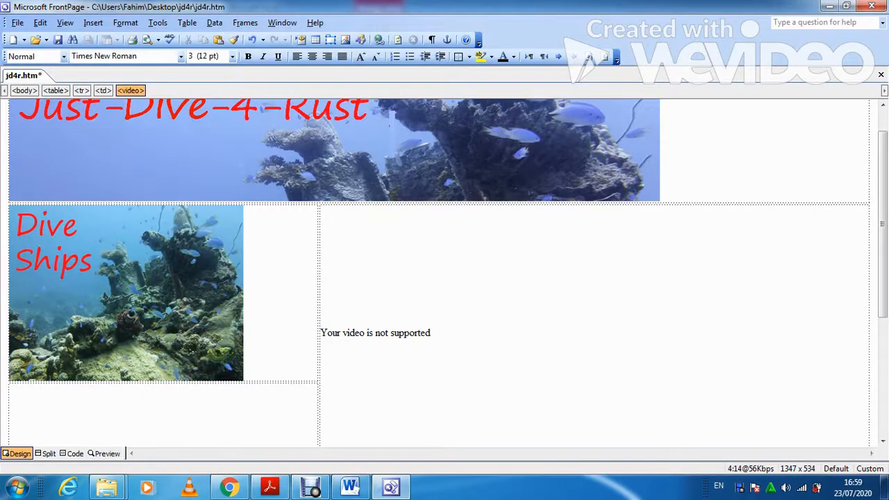
left_click(57, 39)
left_click(17, 23)
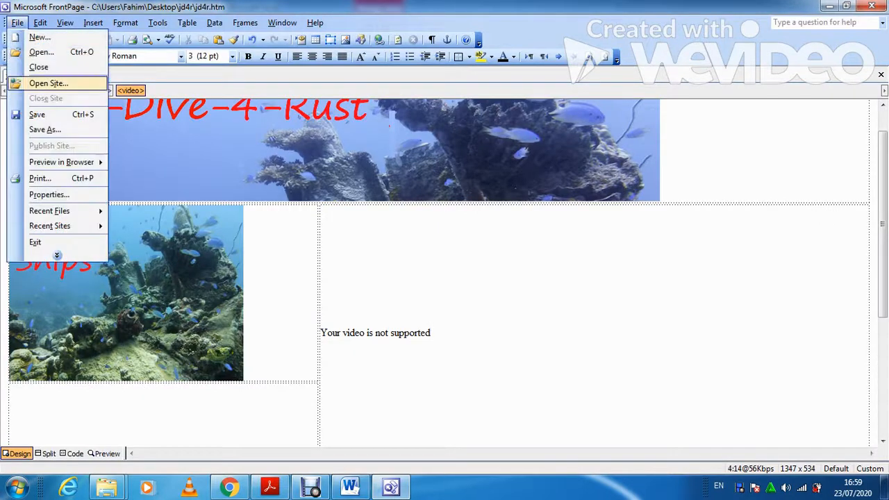
Preview jd4r.htm in Internet Explorer and close the COM Surrogate error.
mouse_move(61, 162)
left_click(187, 164)
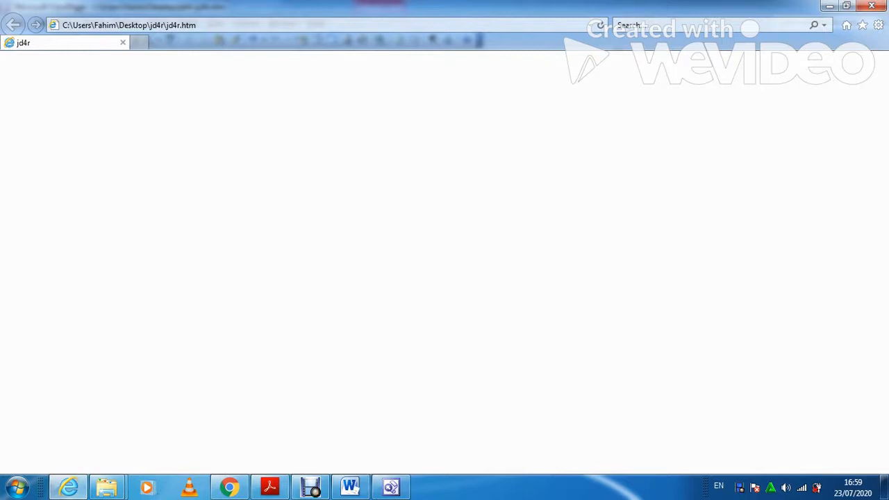
left_click(66, 42)
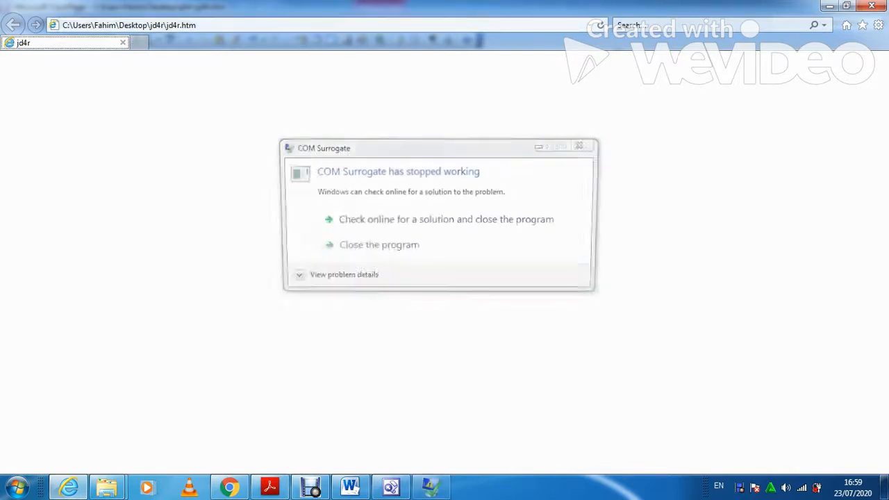
left_click(430, 249)
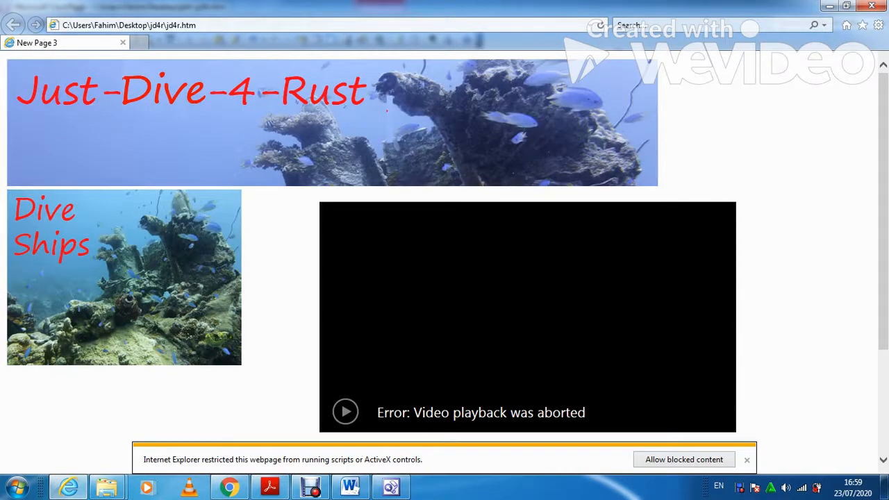
Allow the blocked content, play and pause the wreck video, and decline the default-browser prompt.
left_click(684, 460)
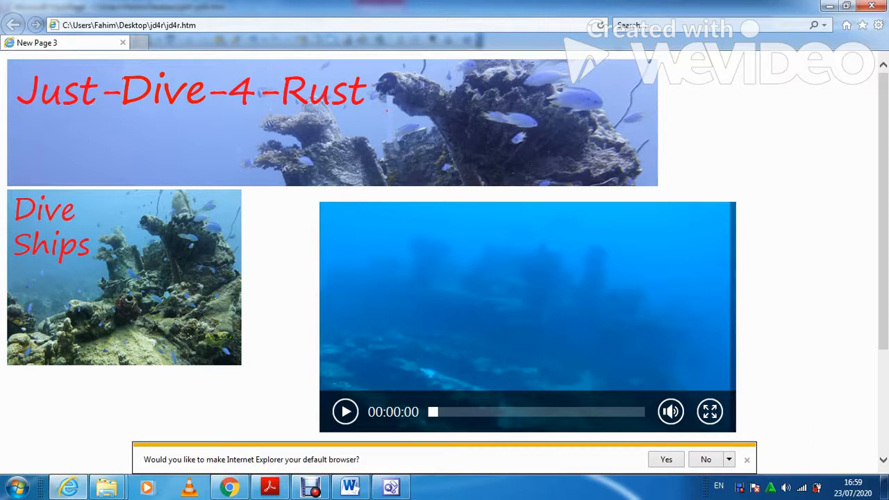
left_click(346, 412)
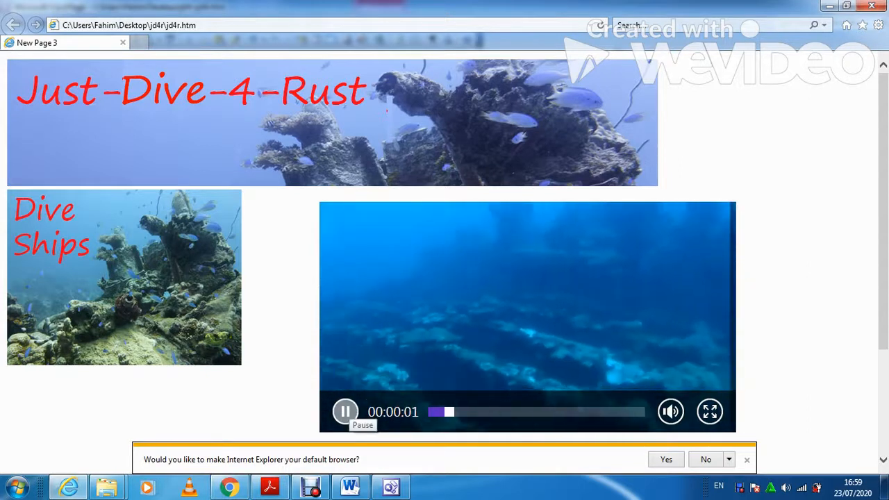
left_click(346, 412)
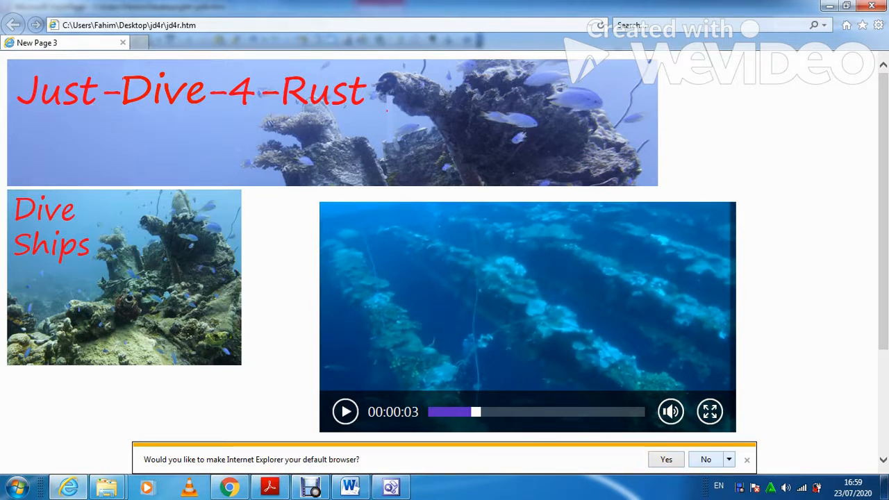
left_click(706, 460)
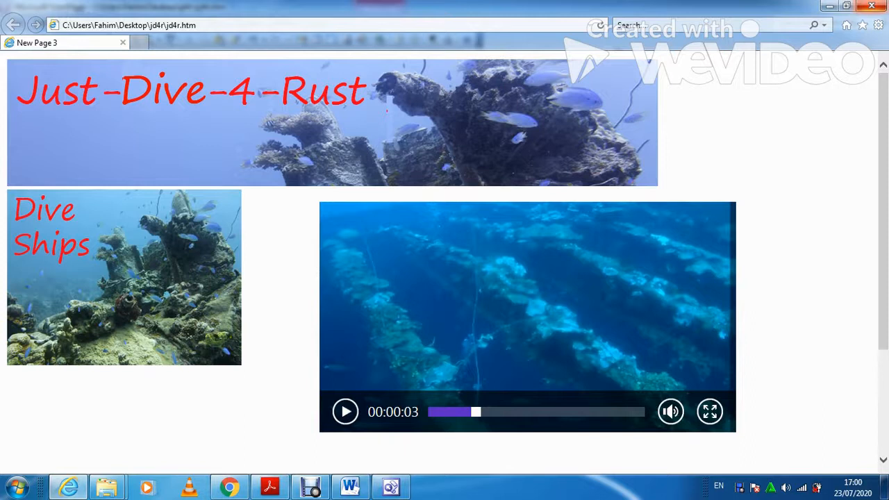
left_click(391, 487)
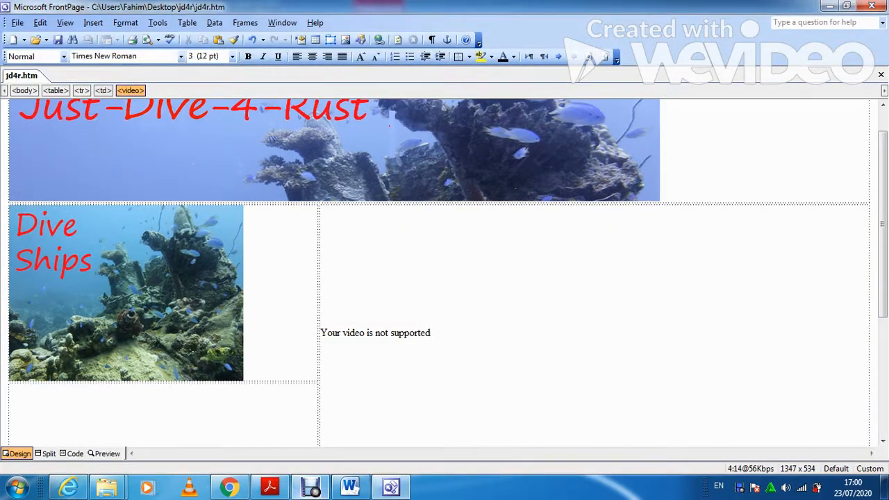
left_click(270, 487)
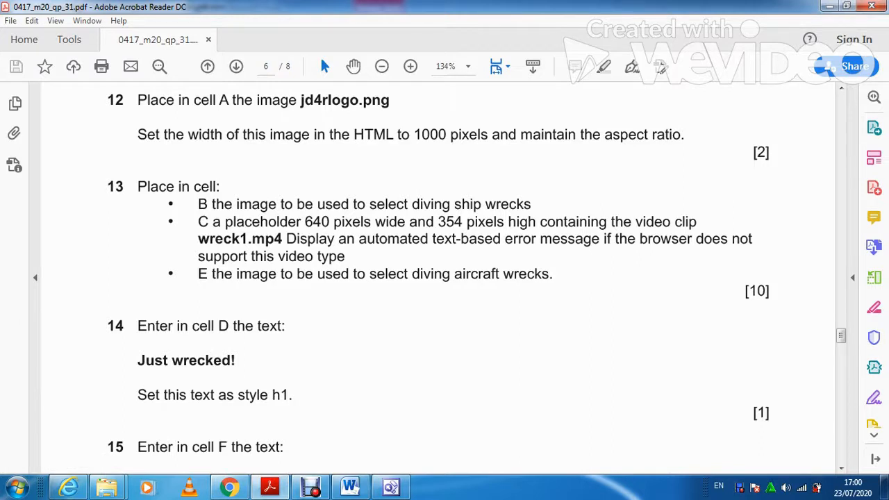
left_click(391, 487)
left_click(70, 421)
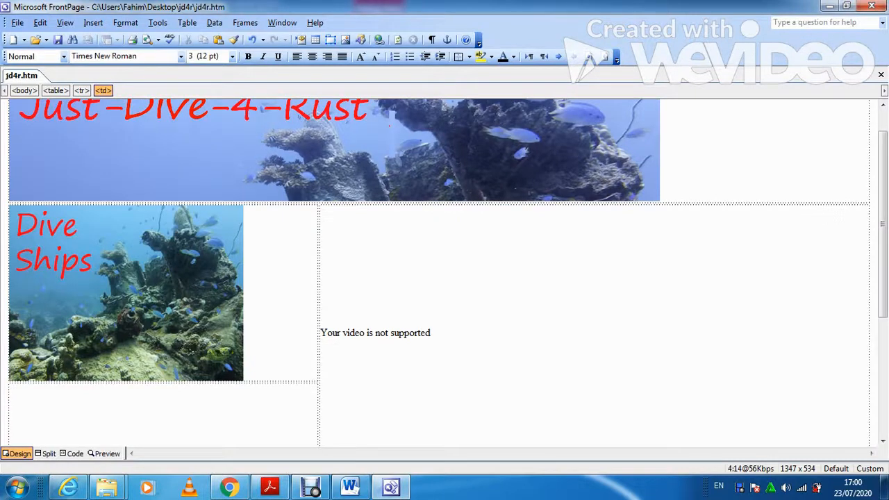
scroll(438, 271, "down", 2)
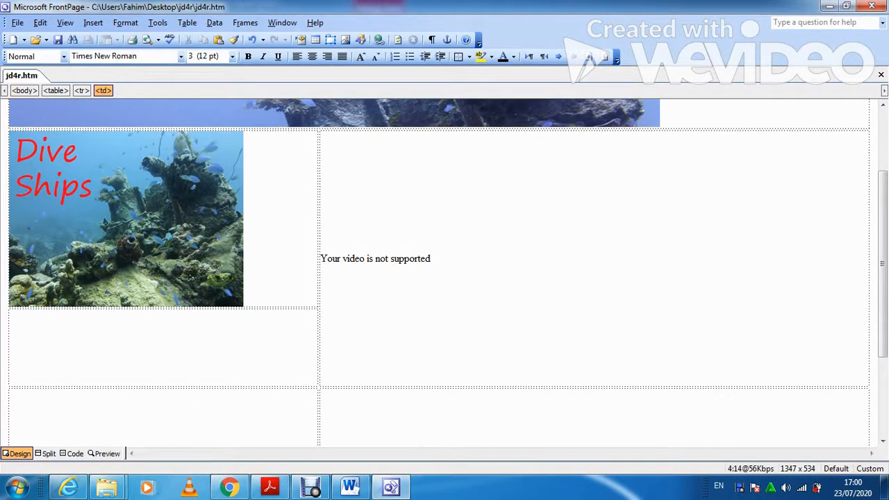
key("alt+Tab")
scroll(438, 278, "up", 5)
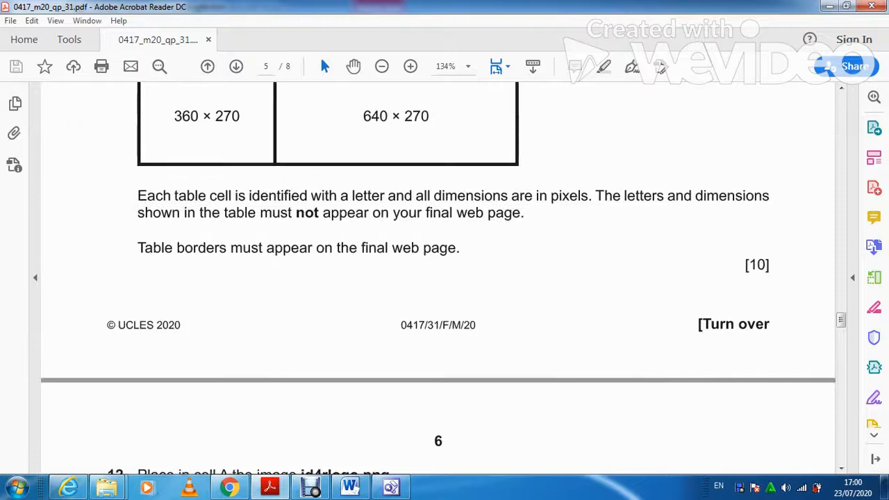
Insert the 'aircraft' picture from file into cell E of jd4r.htm.
scroll(438, 278, "up", 2)
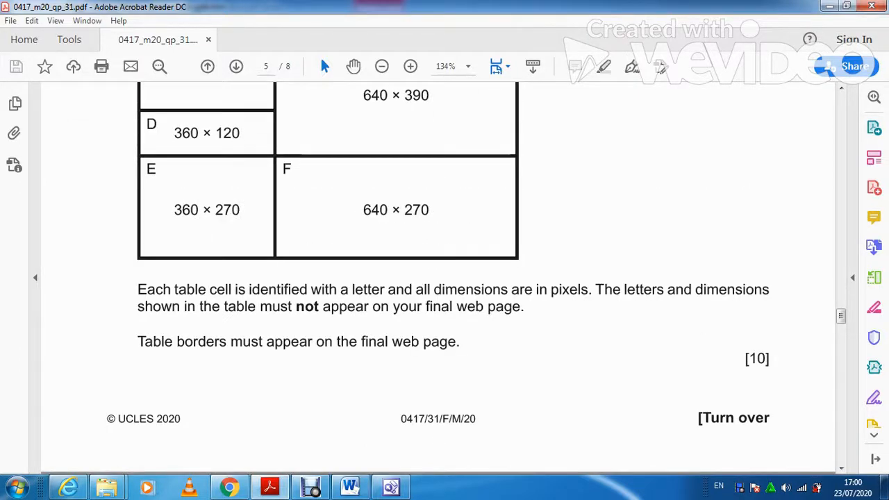
scroll(437, 278, "down", 3)
key("alt+Tab")
scroll(438, 270, "down", 3)
scroll(445, 271, "down", 1)
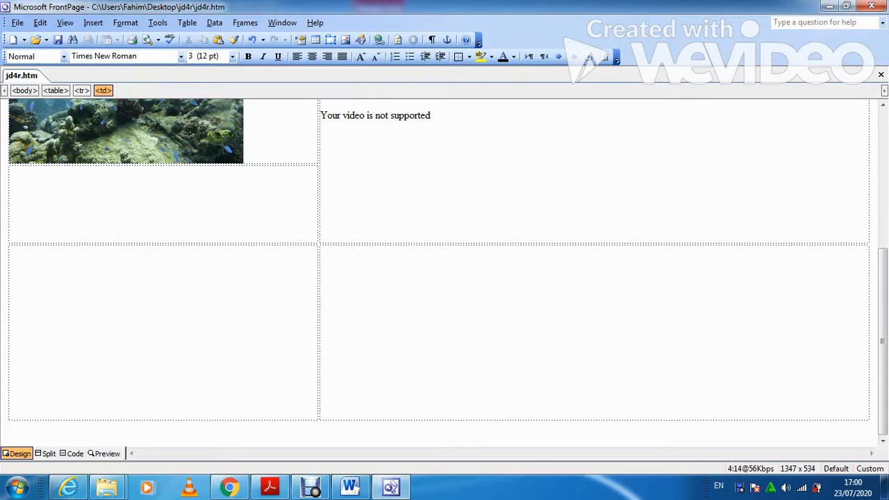
left_click(93, 22)
mouse_move(114, 144)
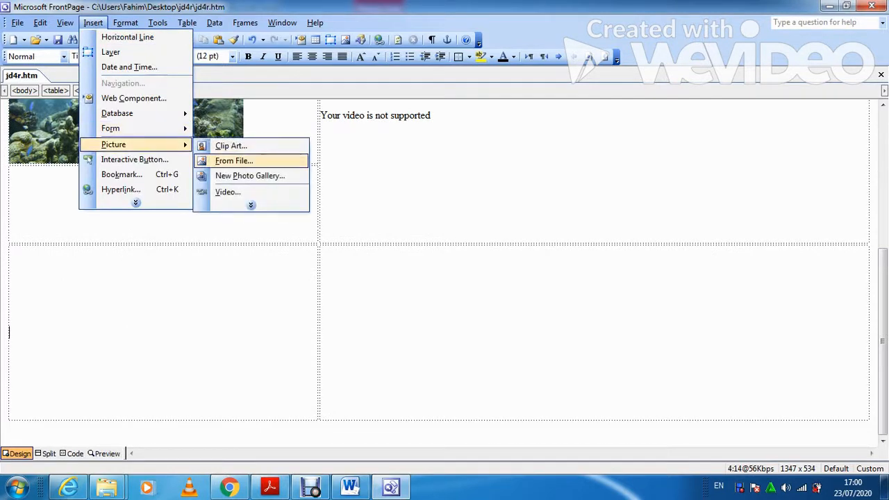
left_click(234, 161)
double_click(156, 125)
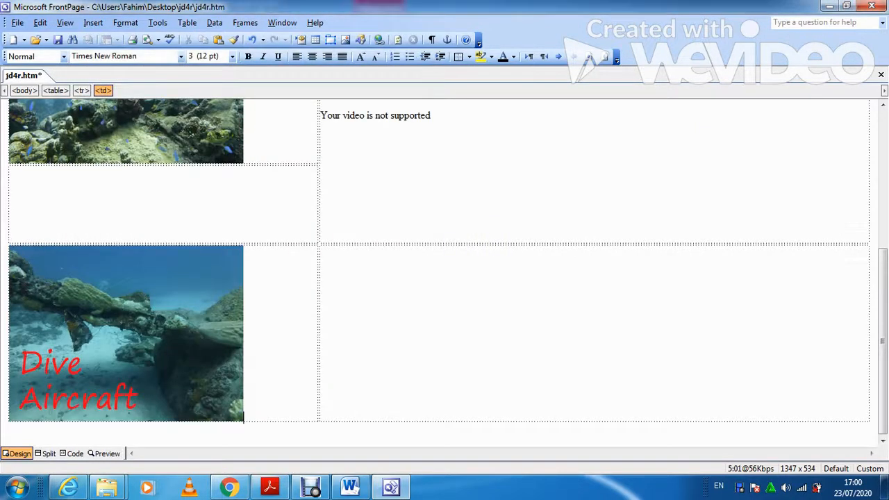
left_click(270, 488)
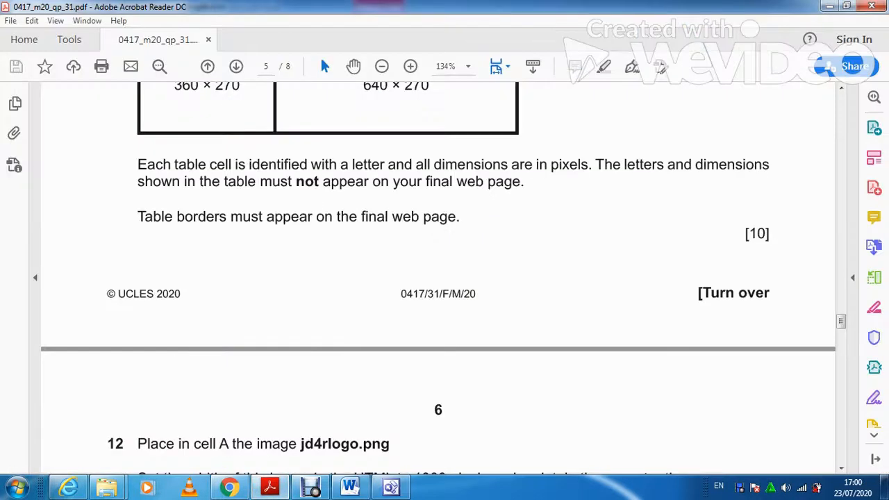
Select and copy the text 'Just wrecked!' from question 14 of the exam paper.
scroll(438, 278, "down", 5)
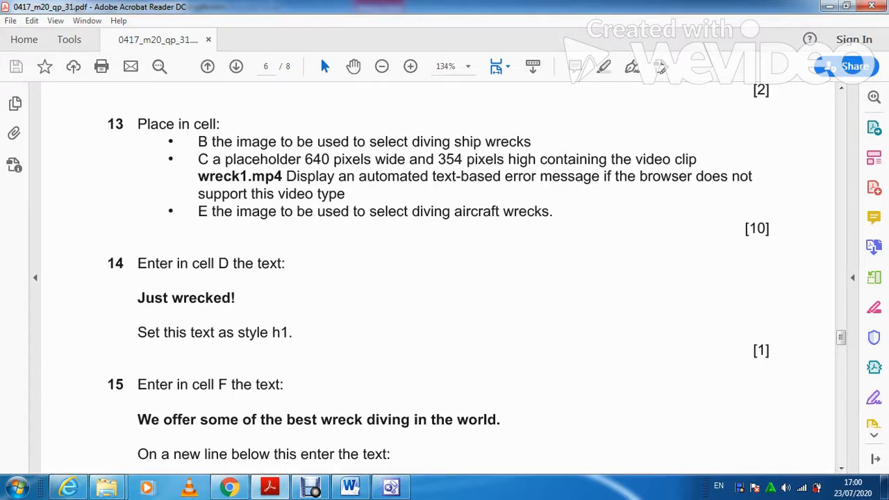
left_click_drag(237, 299, 138, 298)
key("ctrl+c")
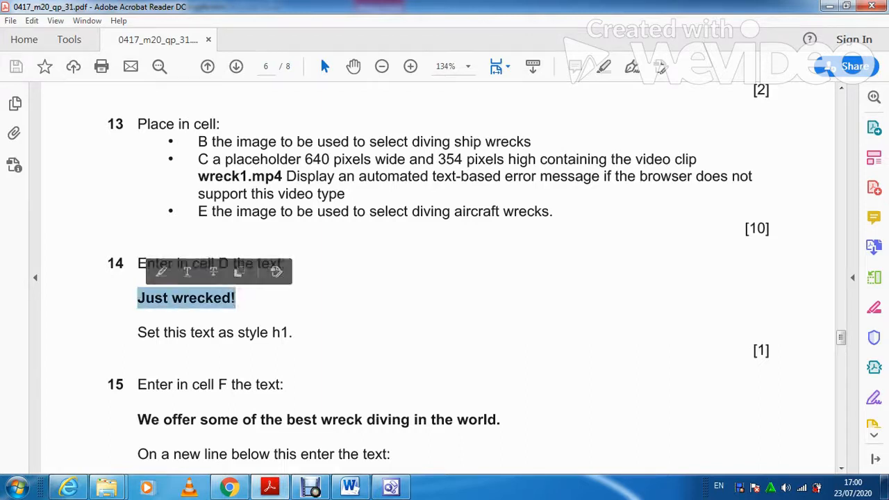
scroll(438, 278, "up", 8)
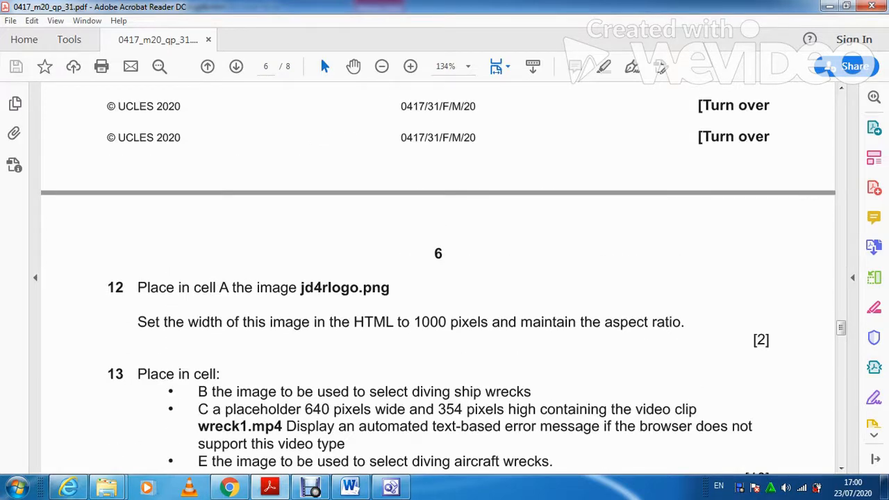
scroll(437, 278, "up", 10)
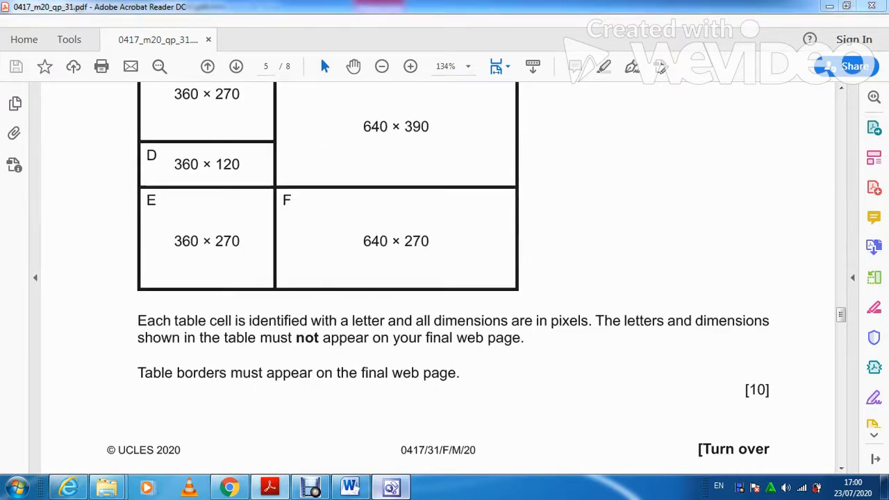
key("alt+Tab")
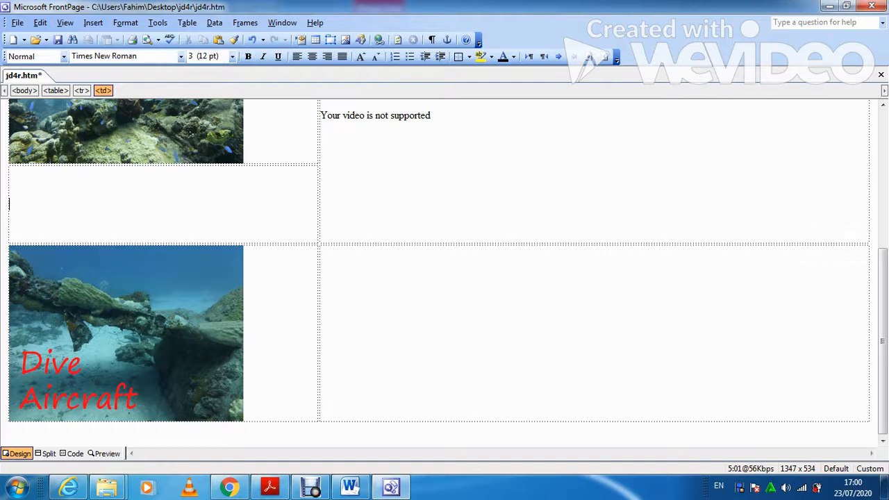
Paste 'Just wrecked!' into cell D and style it Heading 1.
key("ctrl+v")
key("shift+Home")
key("shift+Right")
key("shift+Right")
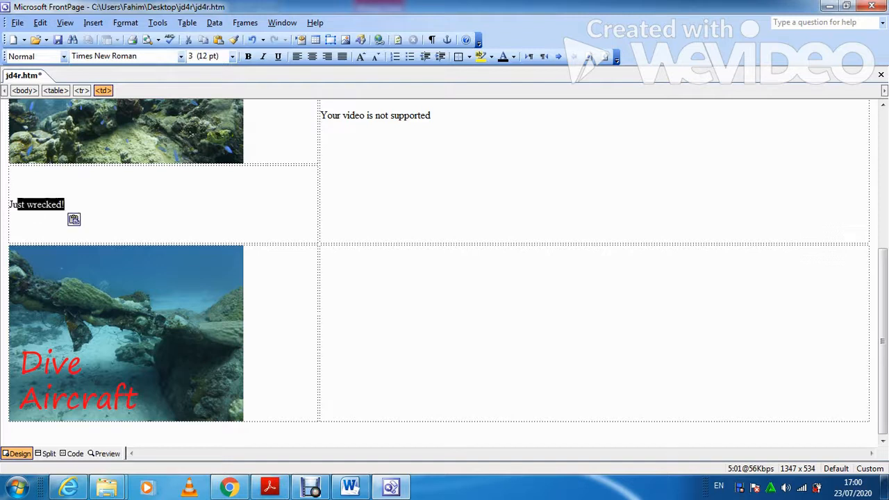
key("shift+Left")
key("shift+Left")
left_click(63, 56)
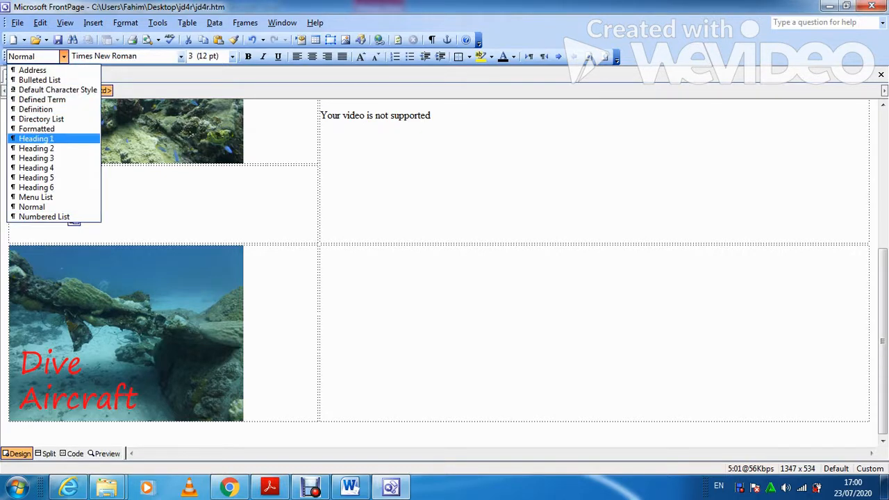
key("Return")
Copy question 15's wreck diving sentence from the exam paper and paste it into cell F.
left_click(270, 487)
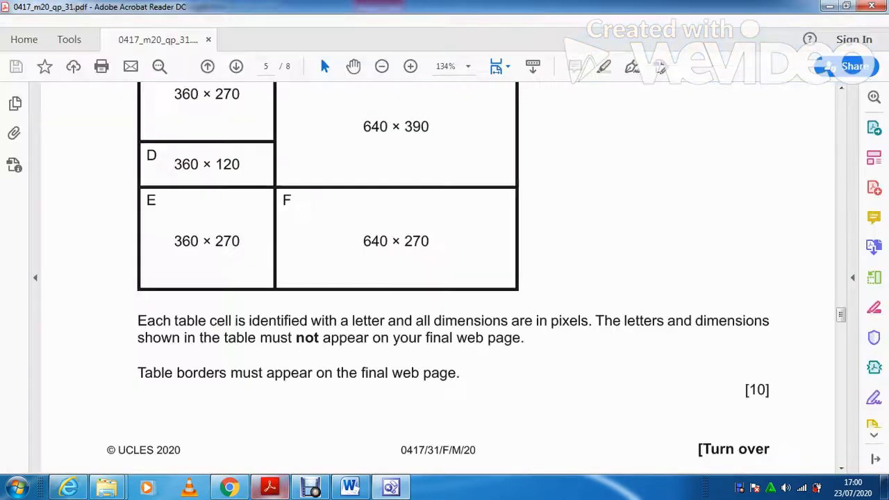
scroll(438, 278, "down", 4)
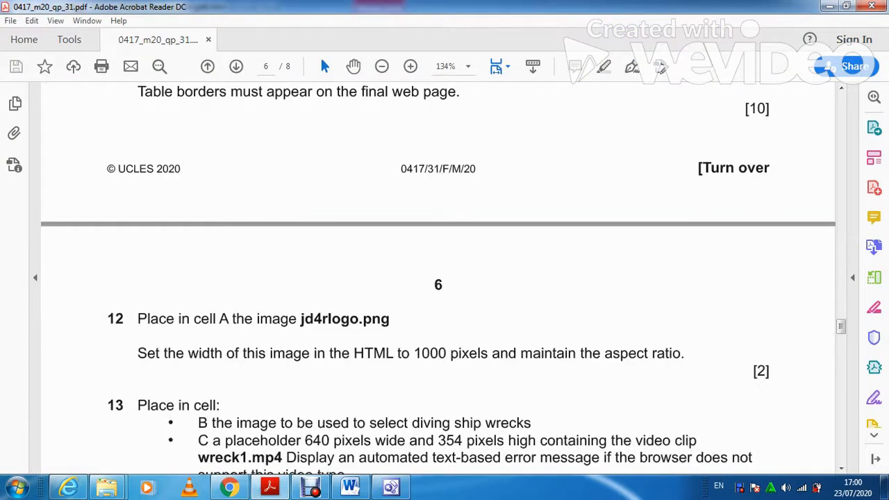
scroll(437, 278, "down", 5)
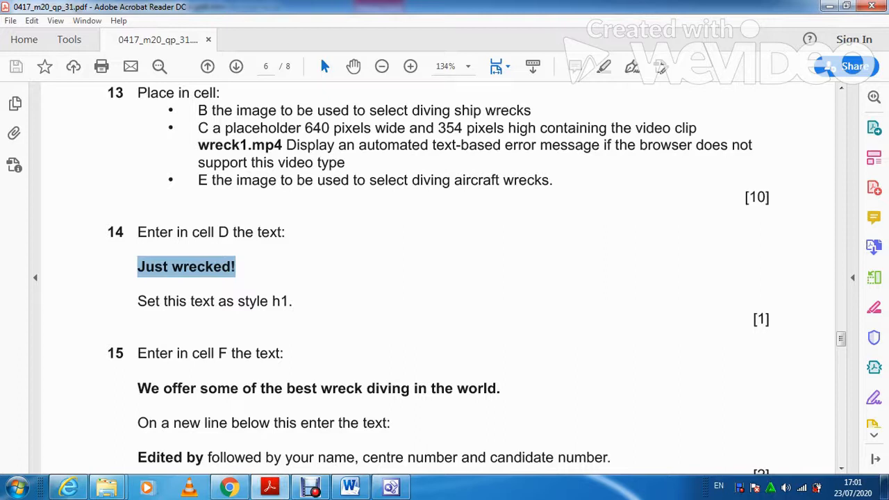
left_click(278, 270)
left_click_drag(501, 388, 138, 388)
key("ctrl+c")
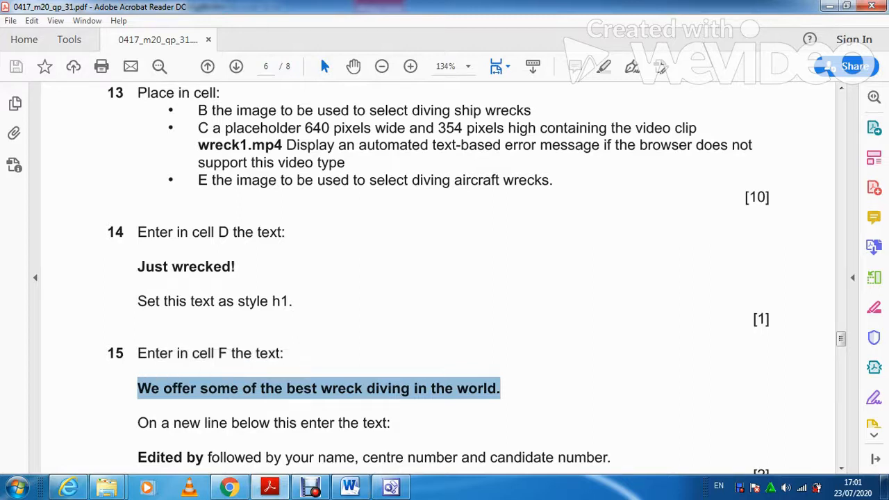
scroll(444, 278, "down", 2)
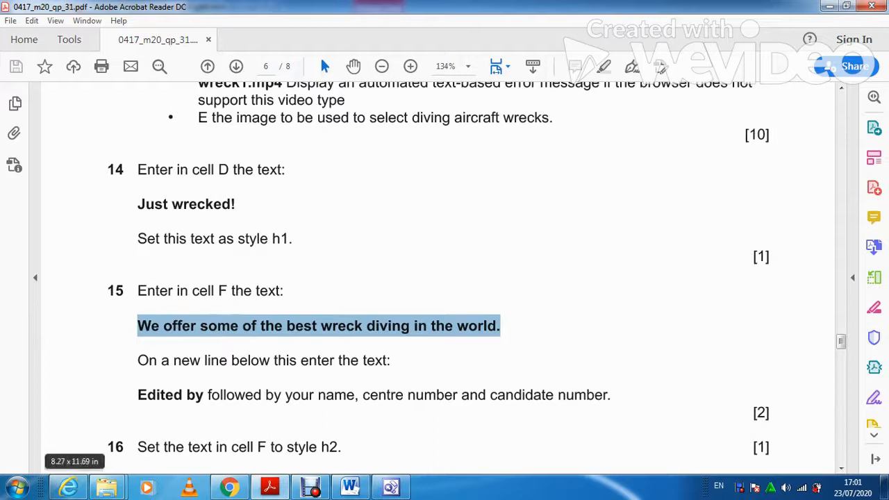
scroll(444, 278, "up", 4)
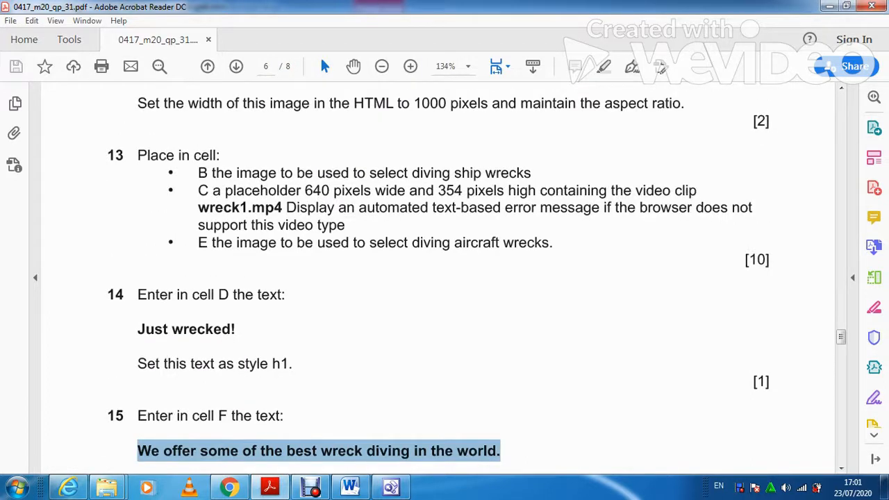
scroll(445, 278, "up", 10)
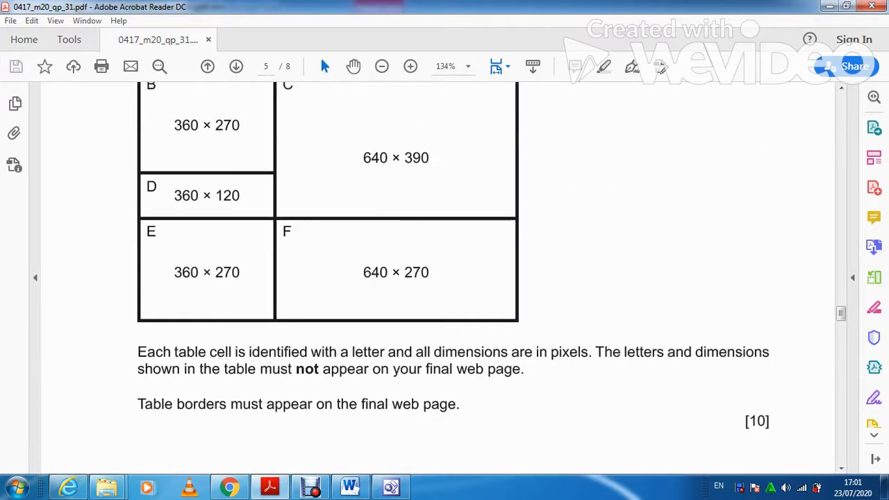
left_click(391, 487)
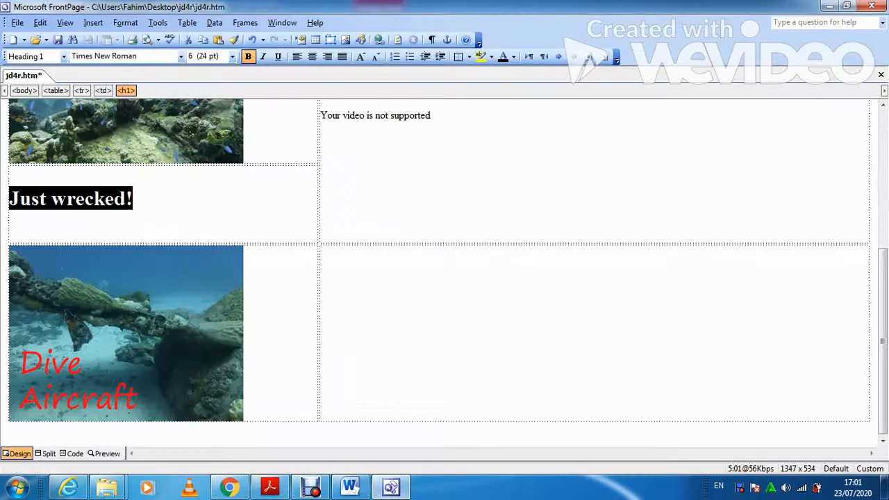
left_click(321, 334)
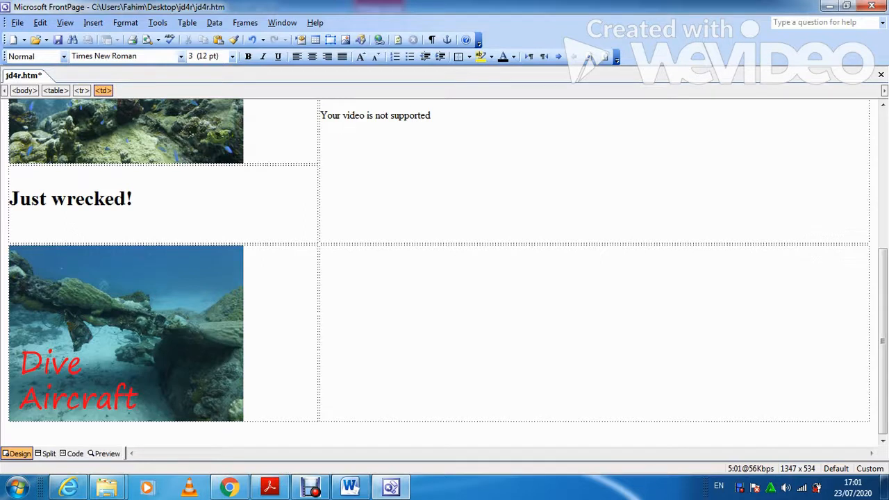
key("ctrl+v")
left_click(269, 488)
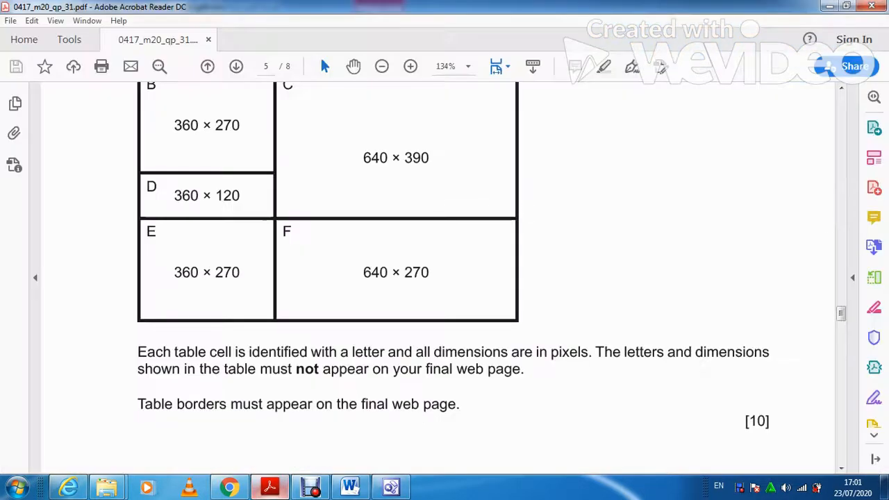
Add a new line in cell F reading 'Edited By:' with the candidate's name and numbers.
scroll(445, 278, "down", 12)
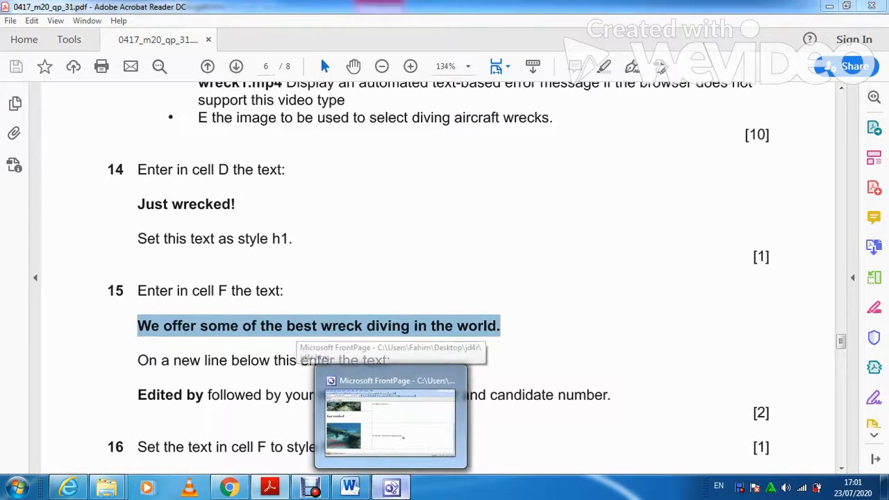
left_click(389, 406)
key("Return")
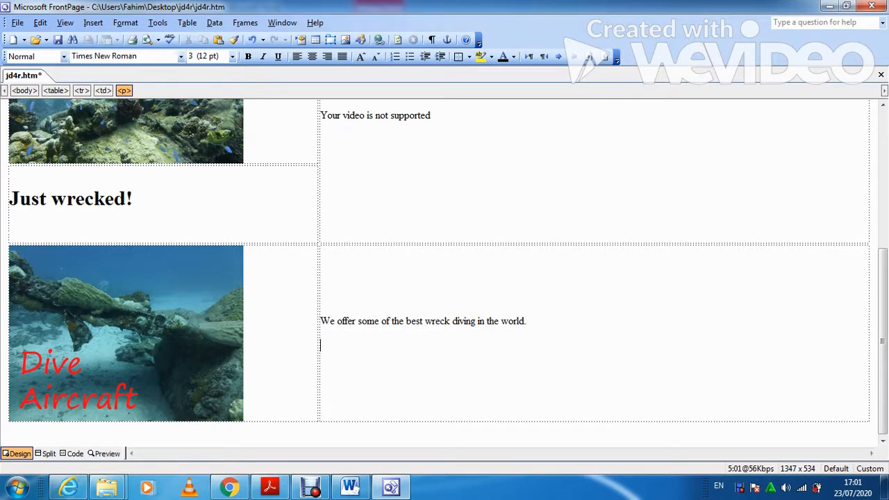
type("Edited By: Fa")
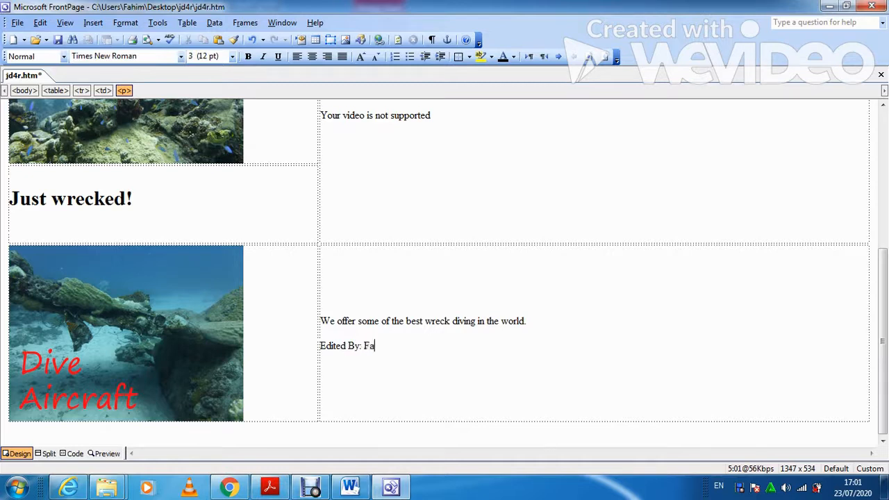
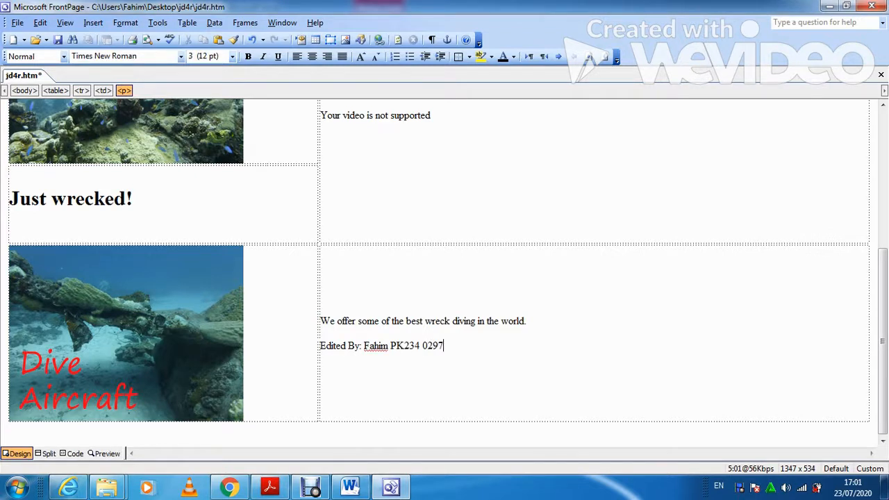
Style both lines of text in cell F as Heading 2.
key("alt+Tab")
scroll(437, 278, "down", 3)
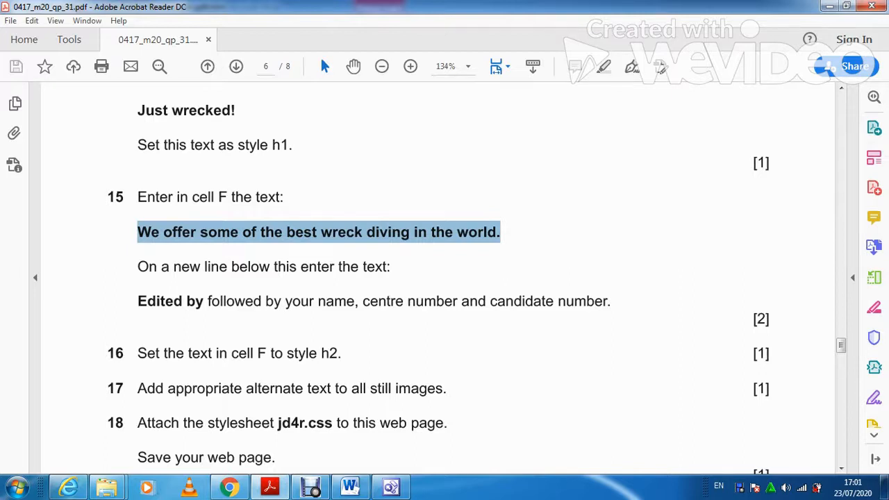
left_click(391, 489)
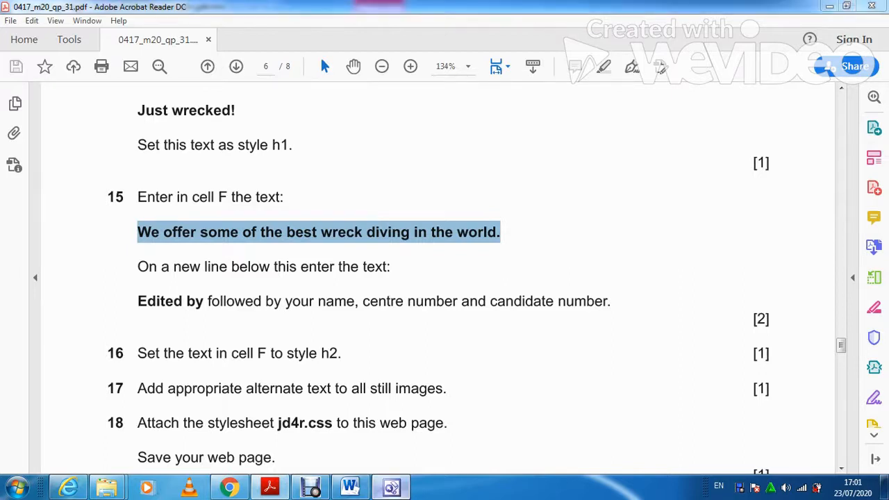
left_click_drag(444, 345, 320, 321)
left_click(64, 56)
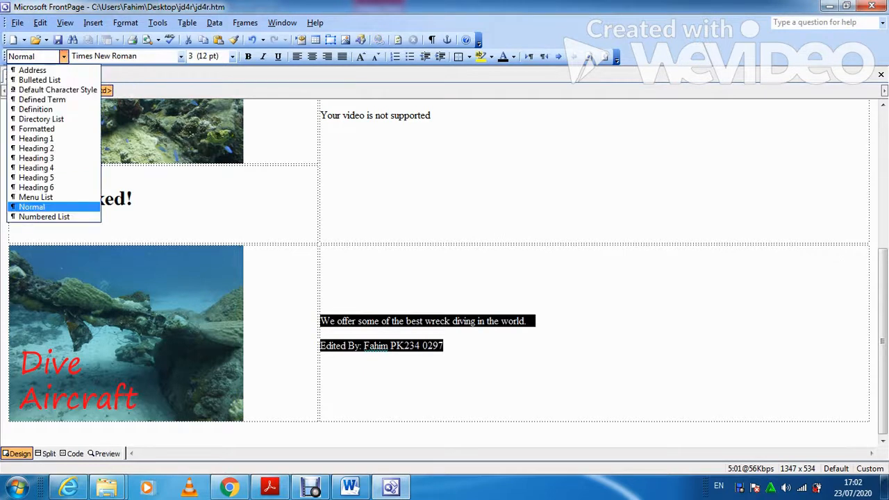
key("Down")
key("Return")
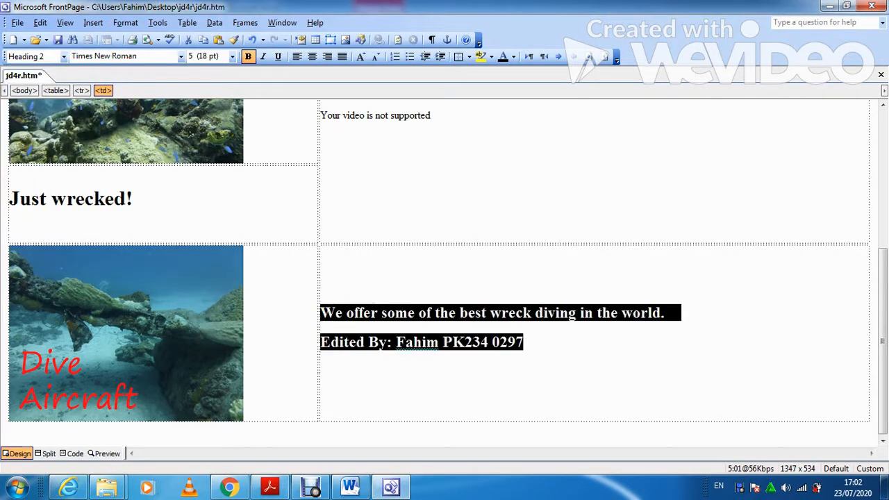
left_click(271, 488)
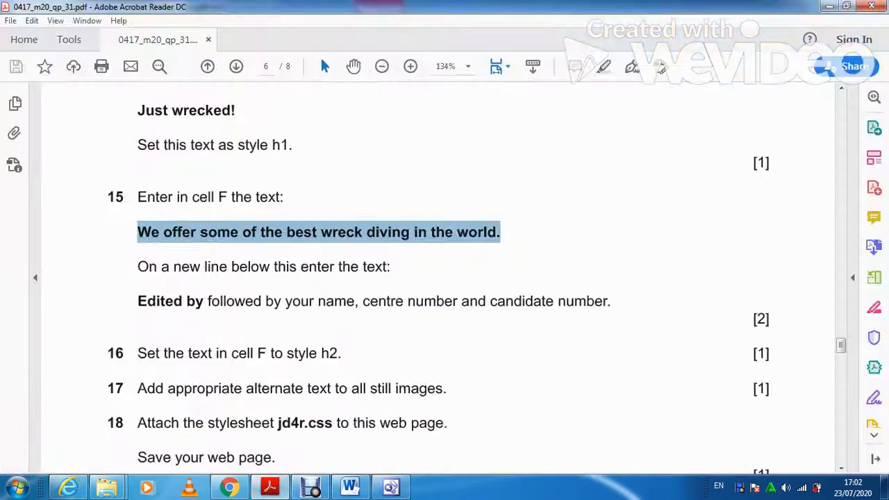
Reread questions 15–18, then return to jd4r.htm in FrontPage scrolled to the top.
scroll(438, 278, "down", 1)
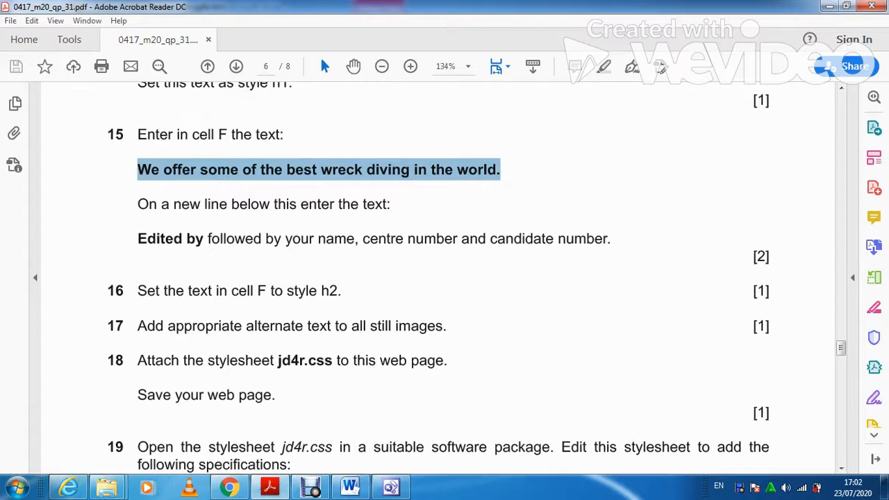
left_click(392, 489)
scroll(439, 271, "up", 3)
scroll(439, 270, "up", 1)
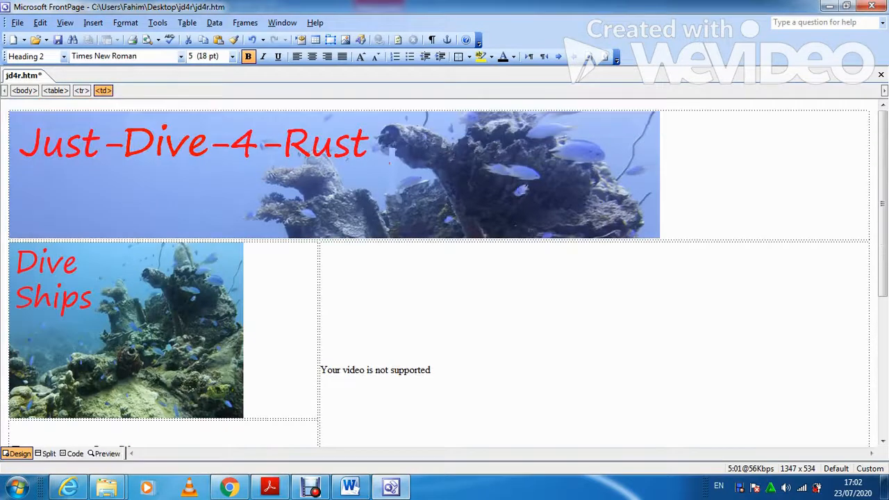
Give the Just-Dive-4-Rust banner the alternate text 'Just-Diive-4-Rust Logo'.
left_click(643, 240)
right_click(401, 198)
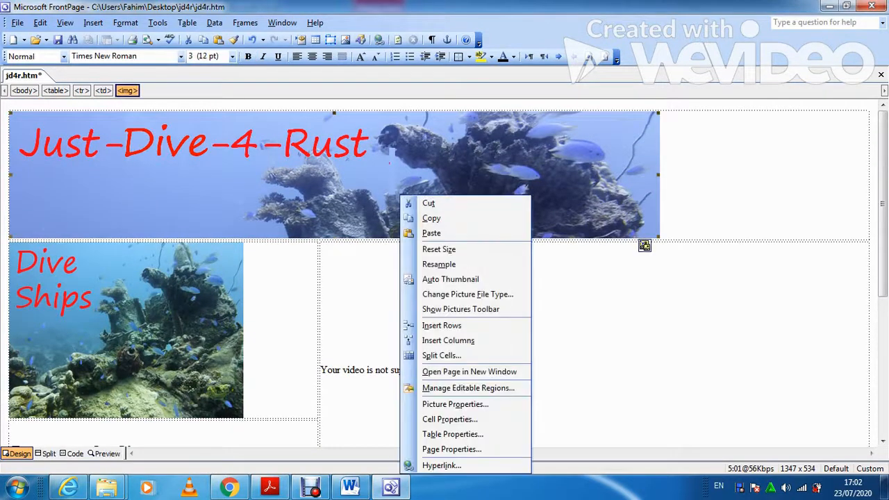
left_click(455, 404)
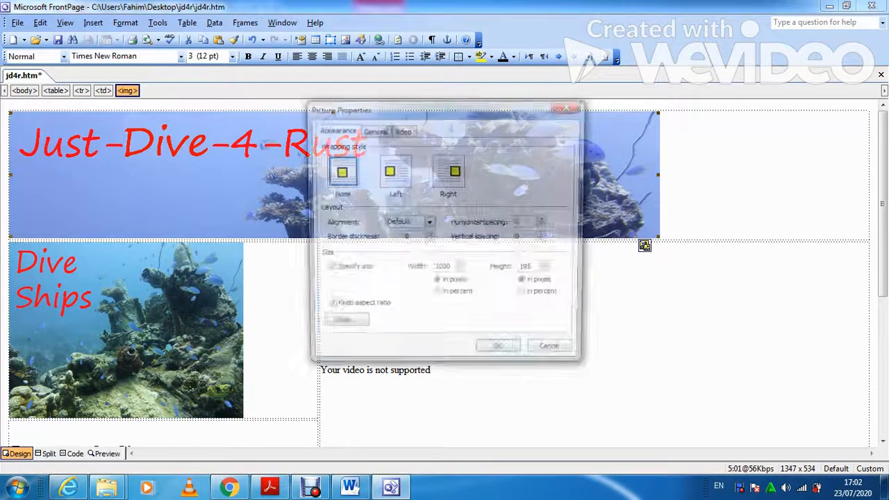
left_click(373, 130)
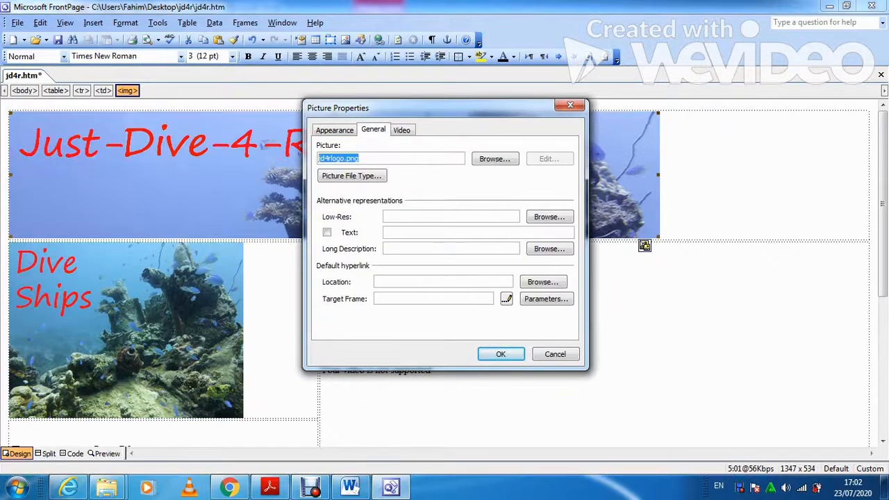
left_click_drag(423, 108, 470, 125)
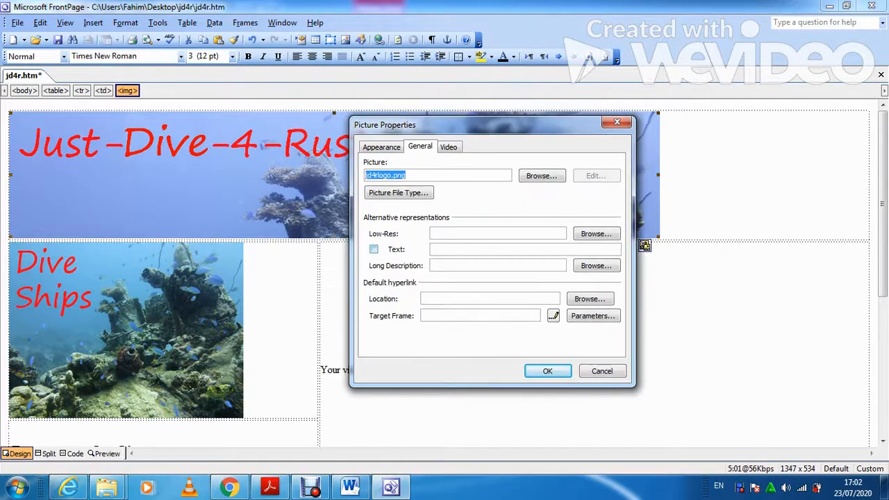
left_click(374, 249)
left_click(445, 249)
type("Jus")
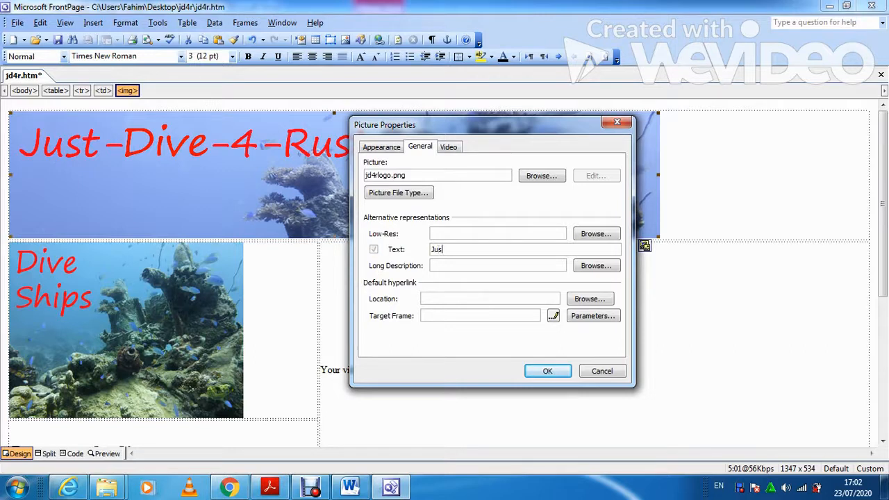
type("t-Di")
type("ive-")
type("4-")
type("Rust")
type(" Logo")
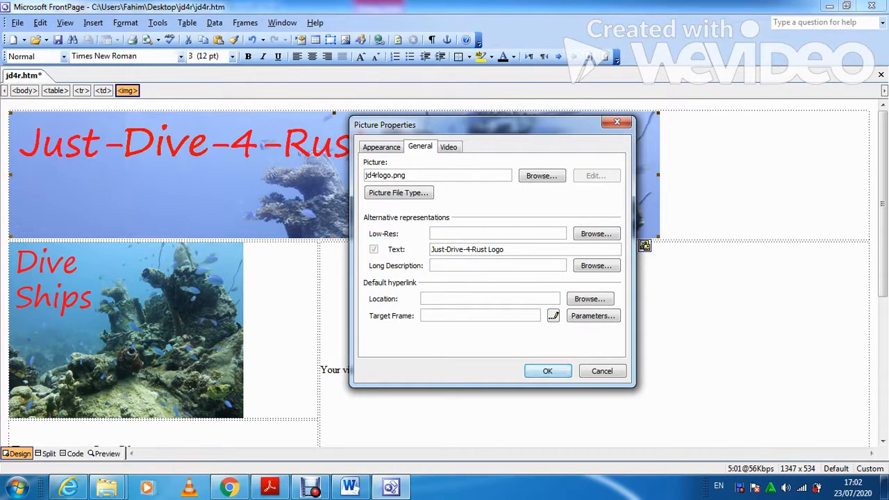
left_click(547, 371)
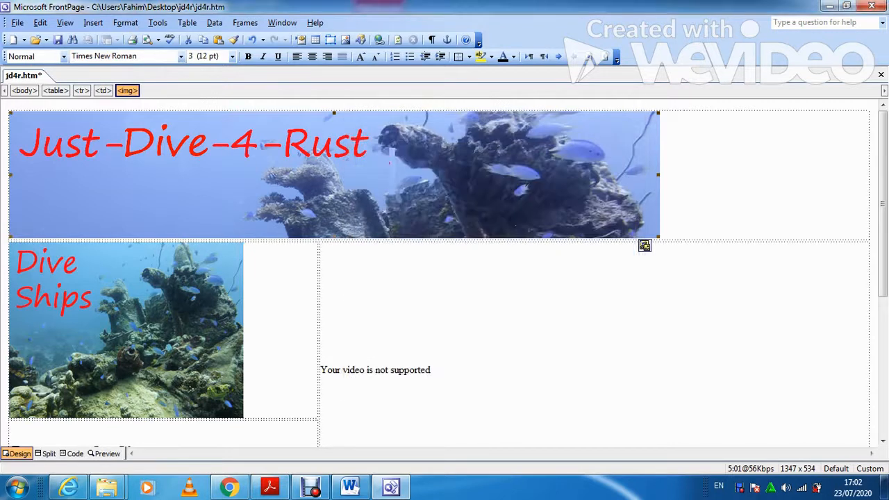
Give the Dive Ships picture the alternate text 'Drive ships'.
right_click(103, 93)
left_click(156, 270)
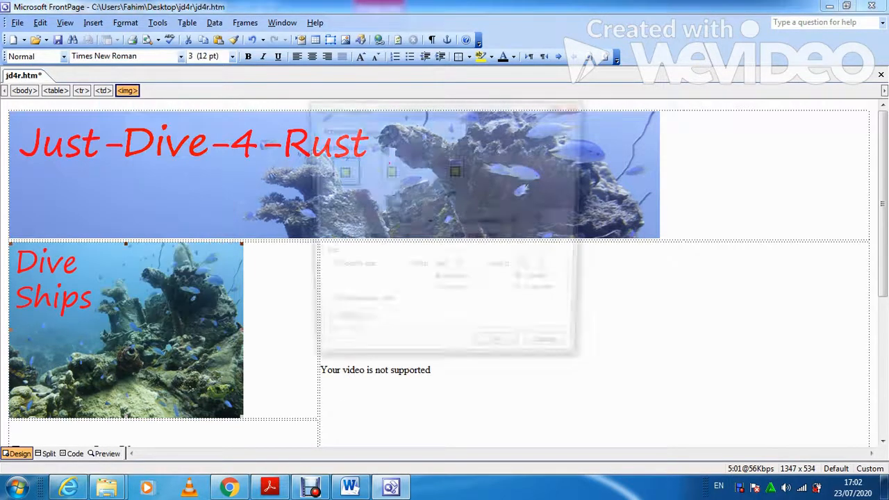
left_click(373, 130)
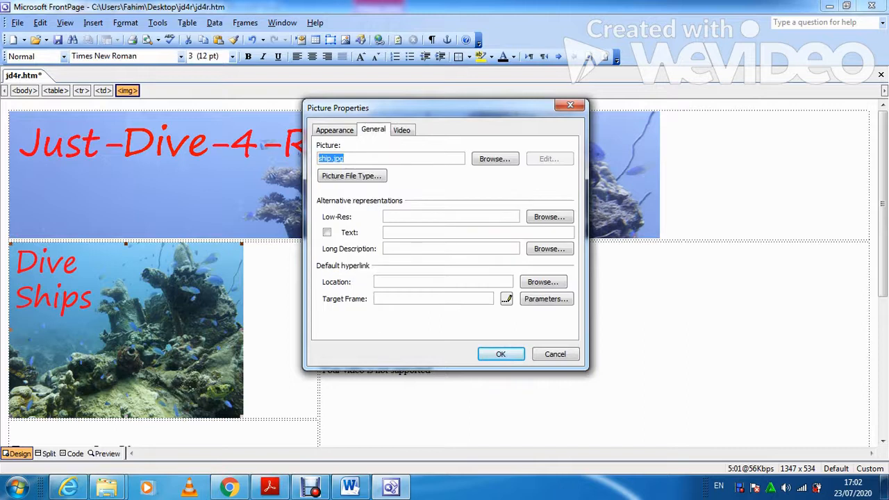
left_click(327, 233)
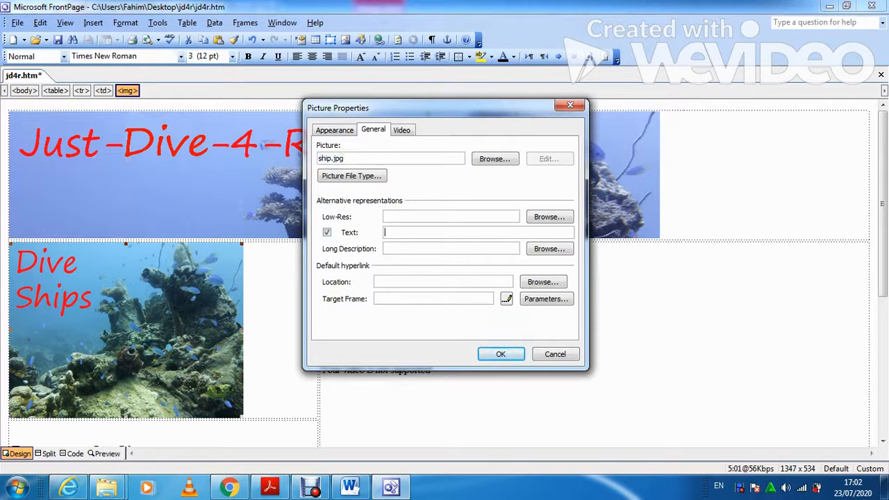
type("Drive ships")
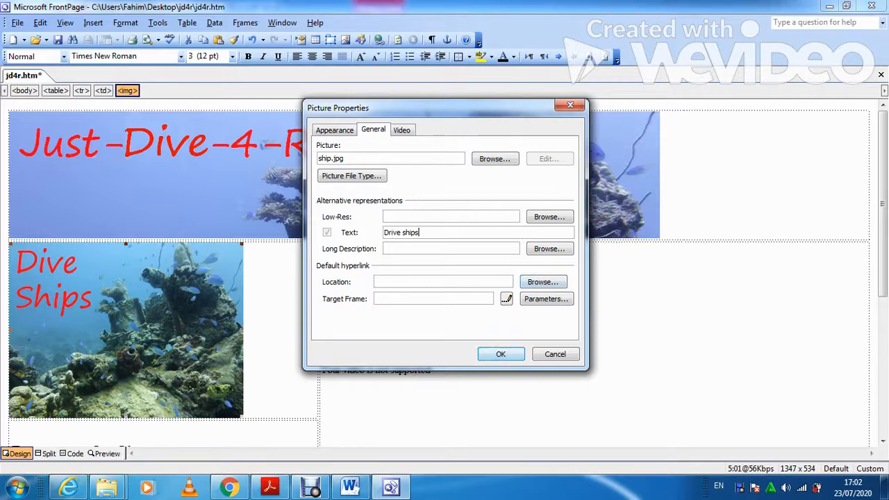
key("Return")
Give the aircraft picture the alternate text 'Dive Aircraft', correcting a typo.
scroll(439, 271, "down", 2)
scroll(439, 271, "down", 4)
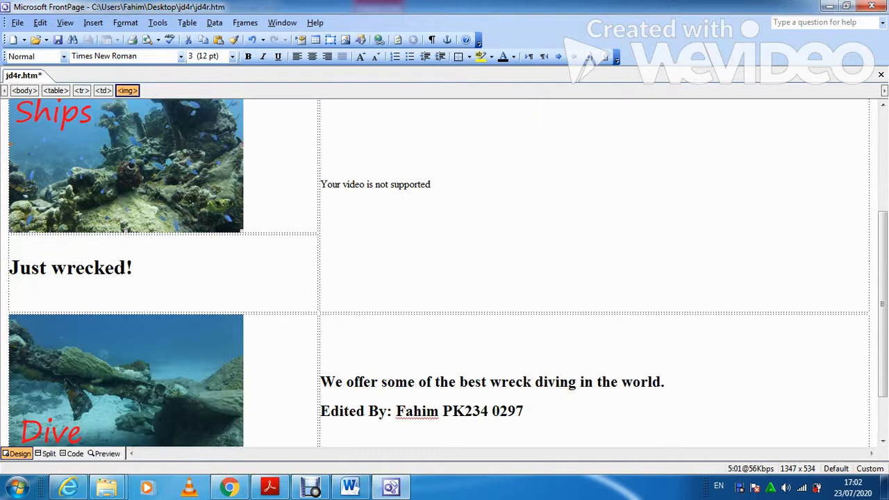
right_click(184, 343)
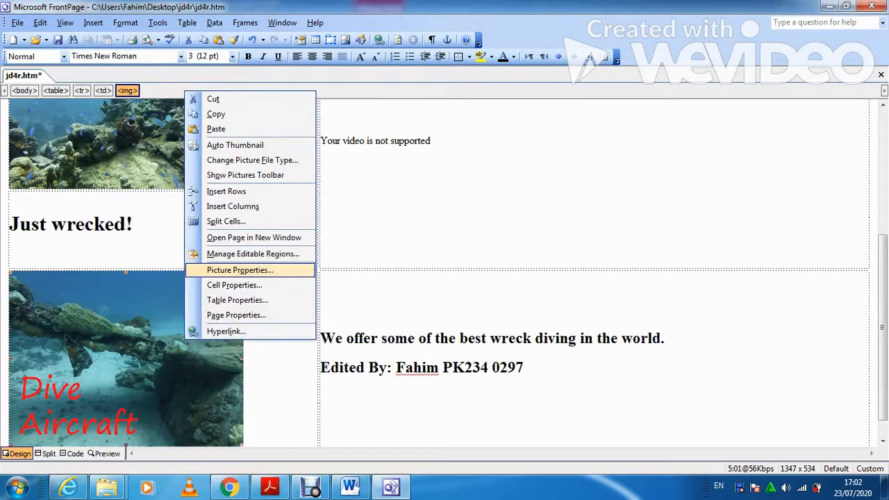
left_click(236, 269)
left_click(374, 130)
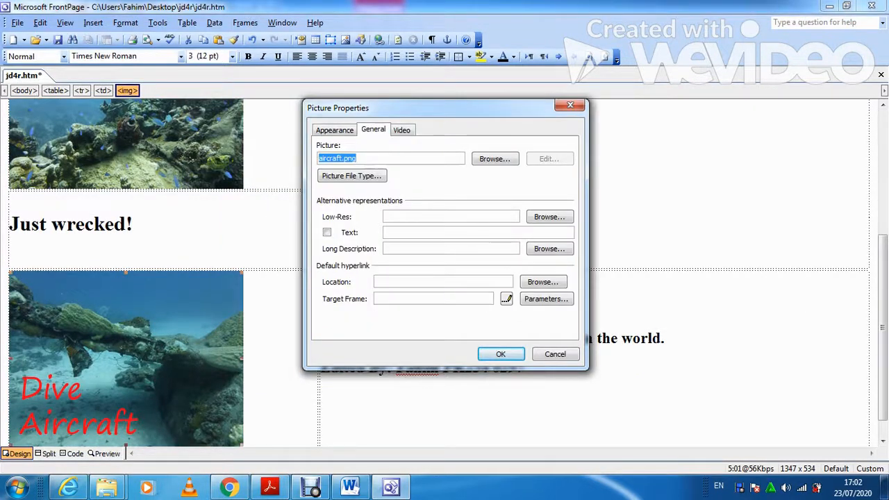
left_click(327, 233)
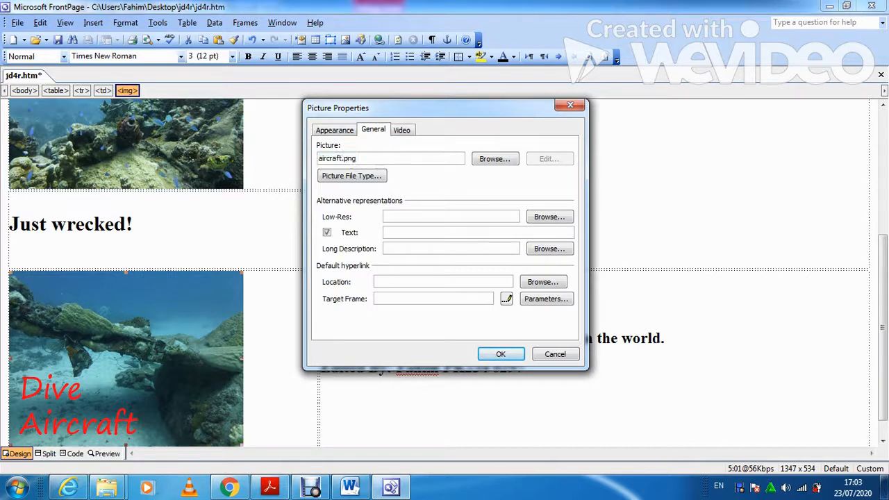
type("Dive Aircrasft")
left_click(421, 232)
key("BackSpace")
key("Return")
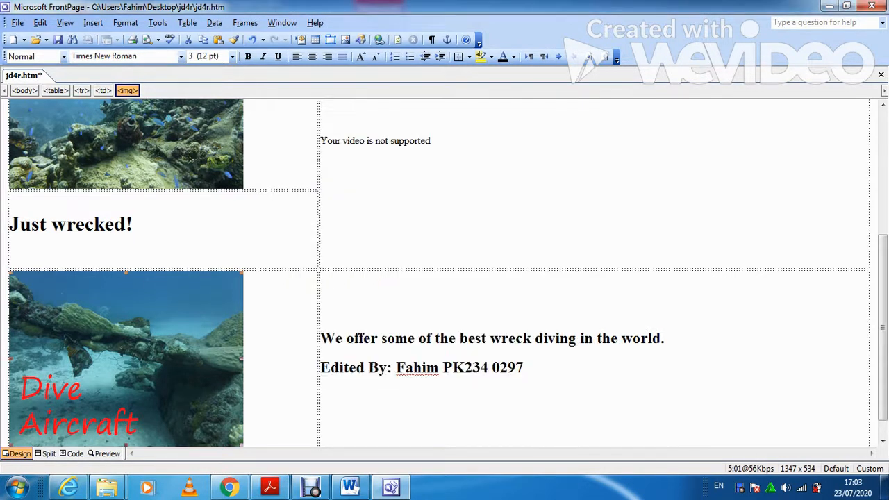
left_click(270, 487)
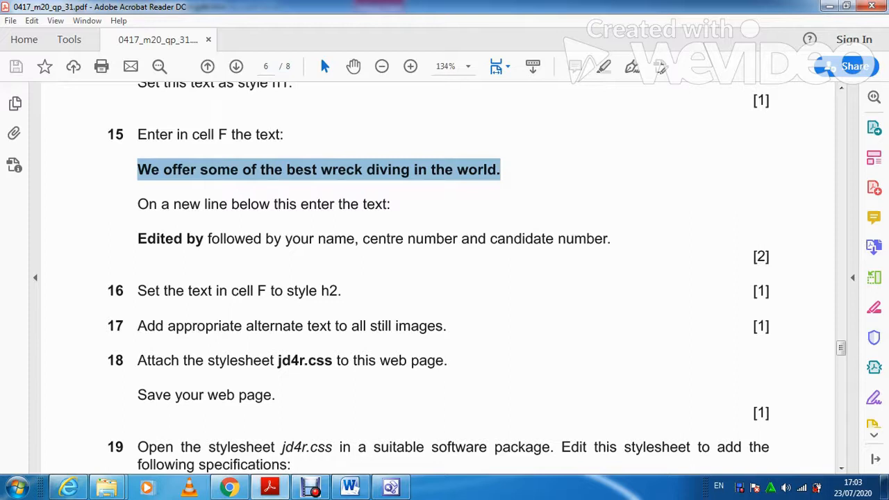
Link the jd4r.css style sheet from the Desktop\jd4r folder to the jd4r.htm page.
left_click(313, 490)
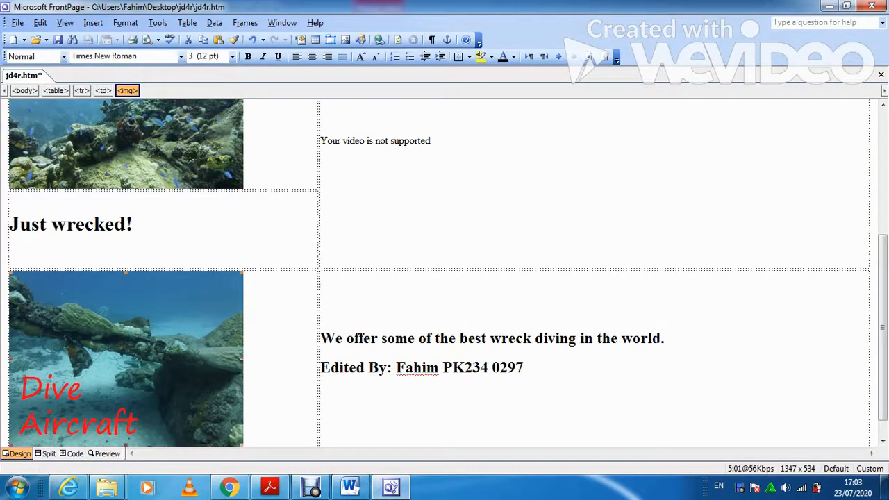
left_click(125, 22)
left_click(146, 81)
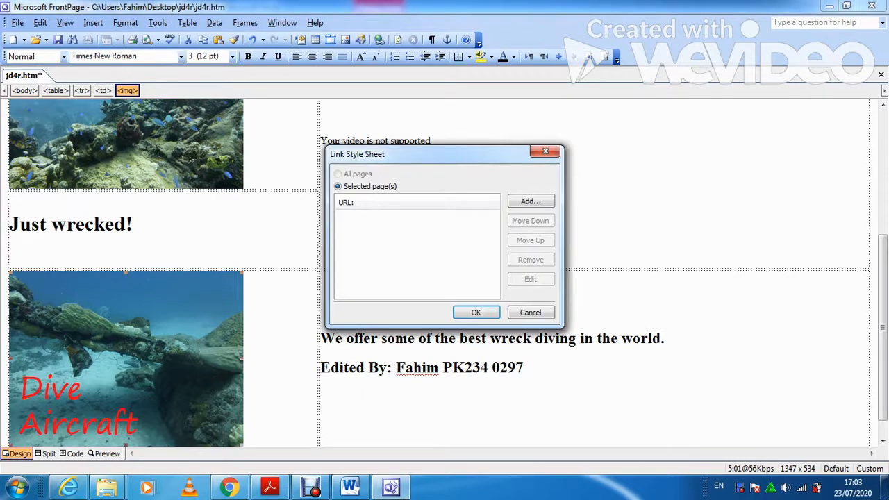
left_click(531, 200)
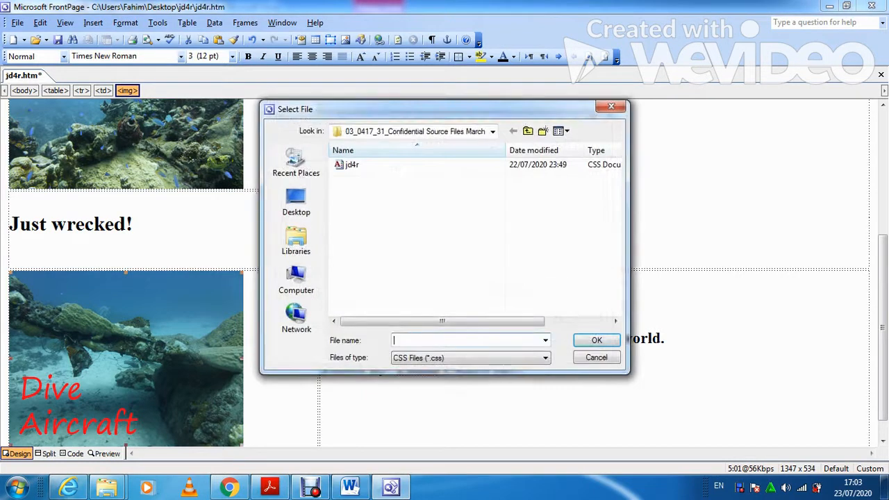
left_click(296, 202)
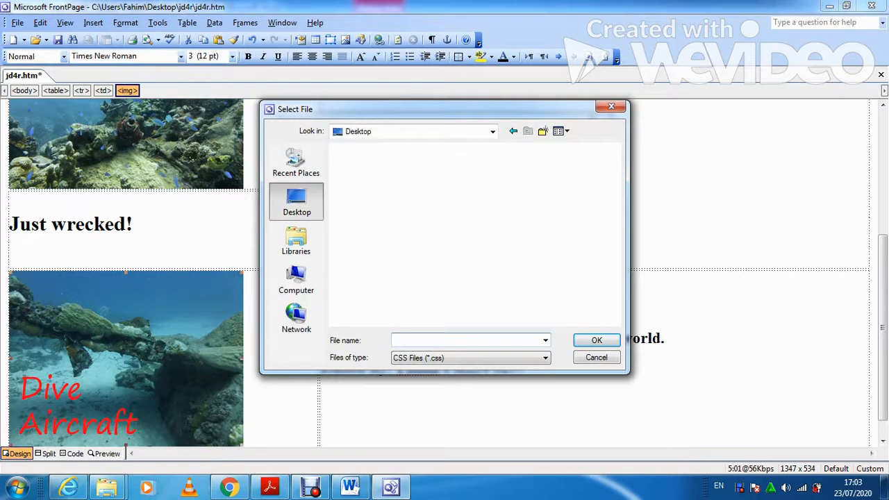
double_click(371, 296)
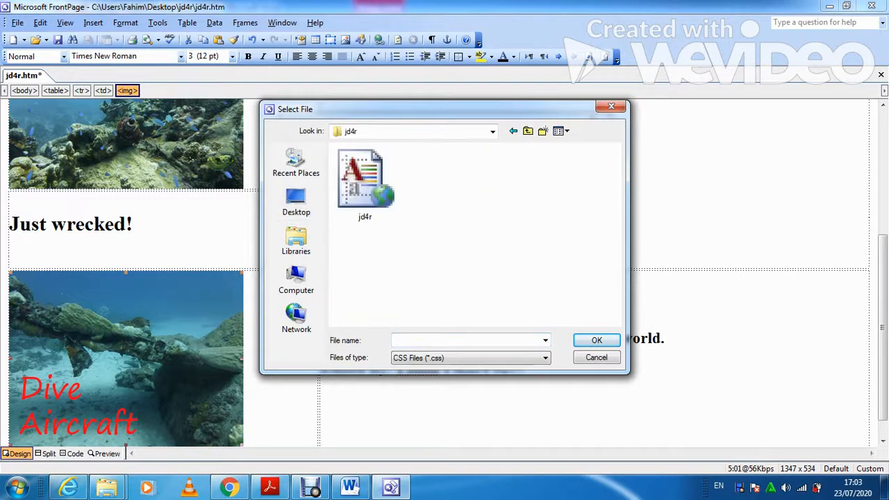
left_click(365, 184)
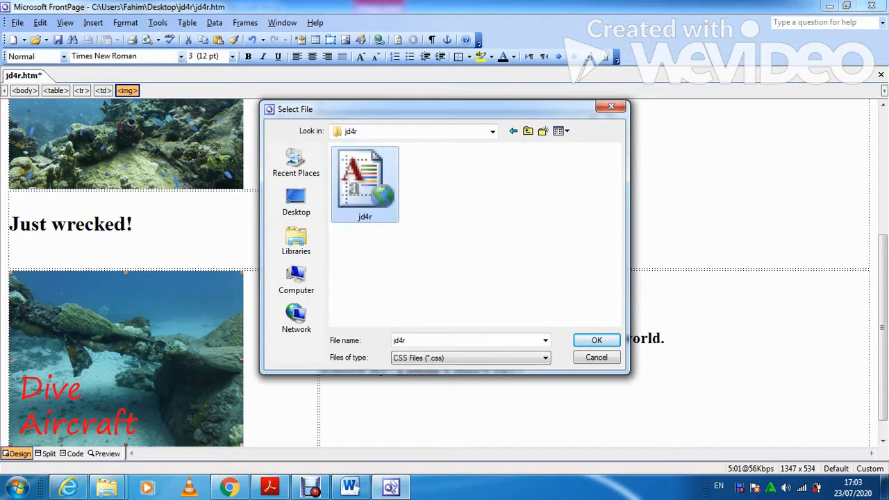
left_click(597, 340)
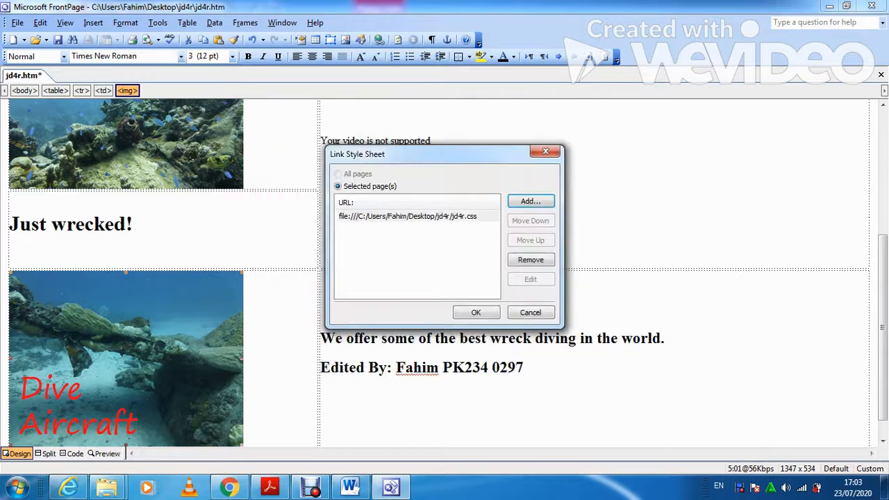
key("Return")
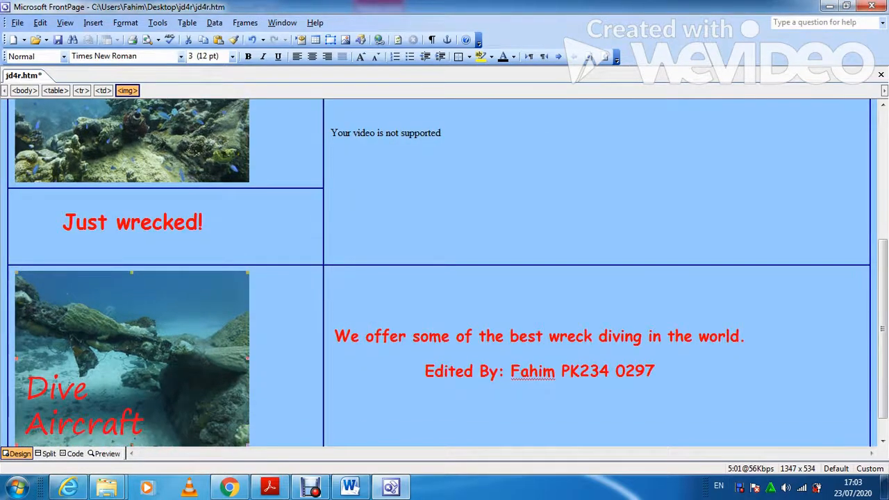
Scroll through the restyled jd4r.htm page to review it, then switch back to Acrobat.
scroll(439, 272, "up", 6)
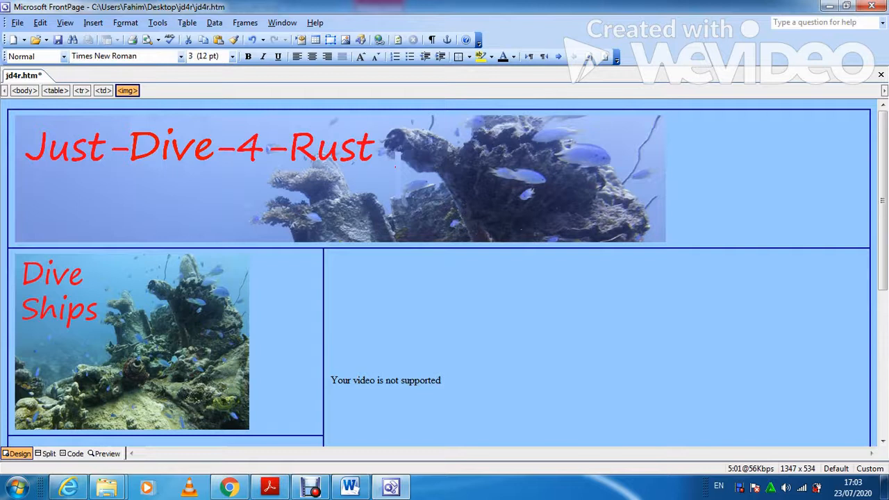
scroll(439, 272, "down", 7)
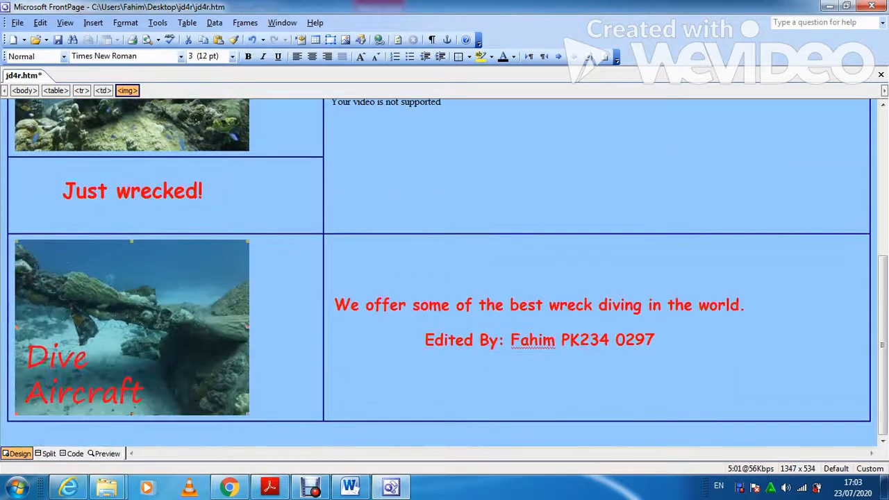
scroll(439, 272, "up", 7)
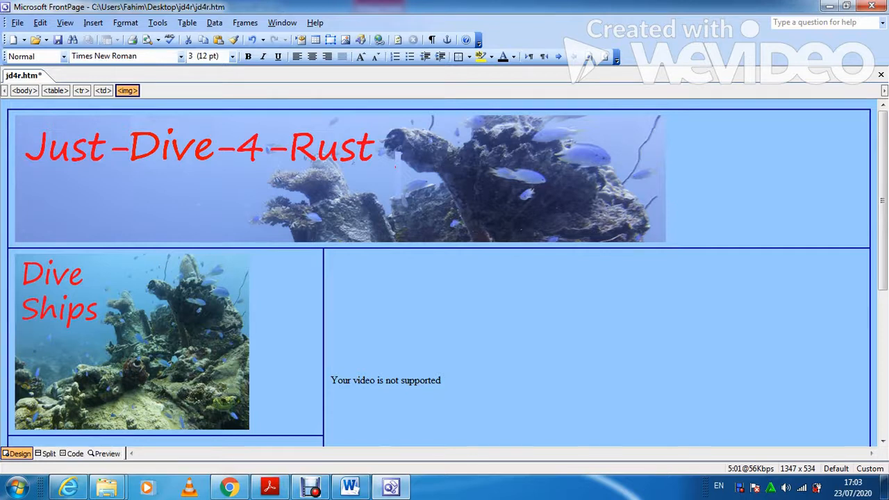
scroll(439, 272, "down", 8)
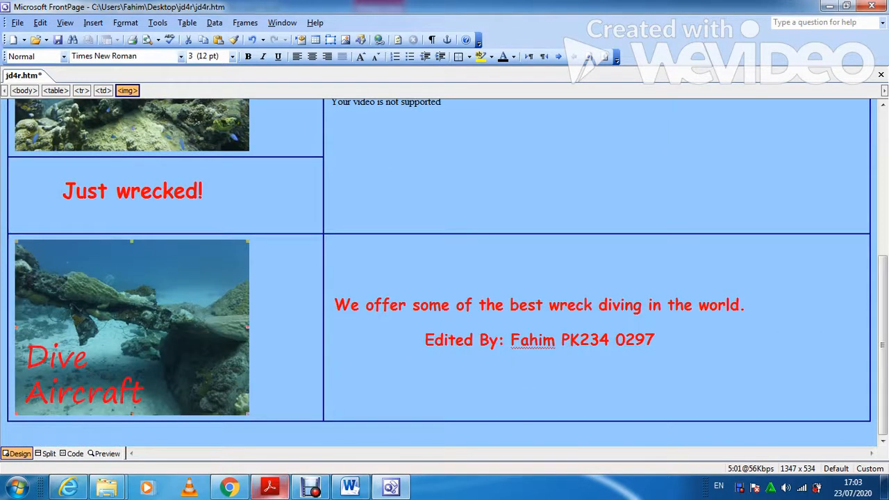
key("alt+Tab")
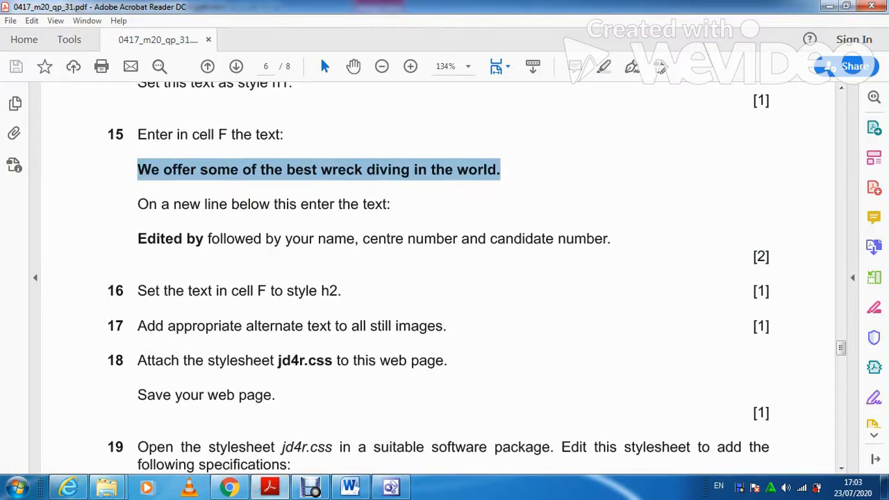
Scroll the question paper down to question 19's jd4r.css border and padding specifications.
scroll(437, 278, "down", 2)
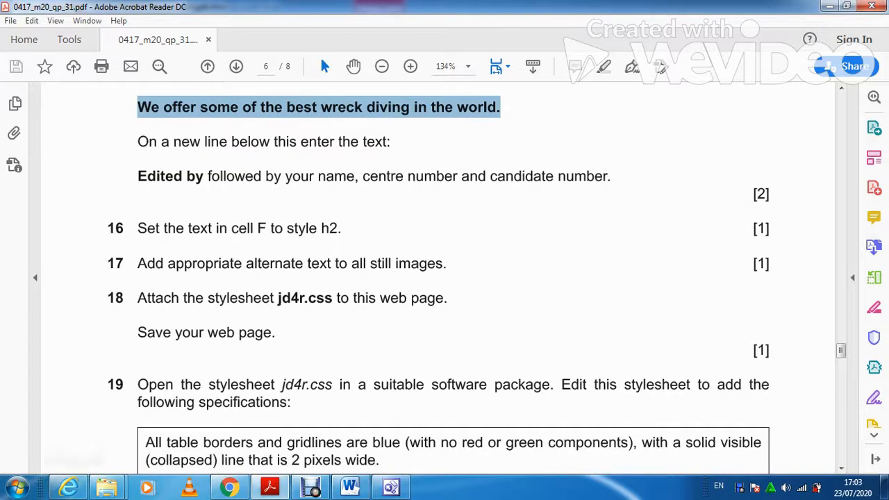
scroll(437, 278, "down", 3)
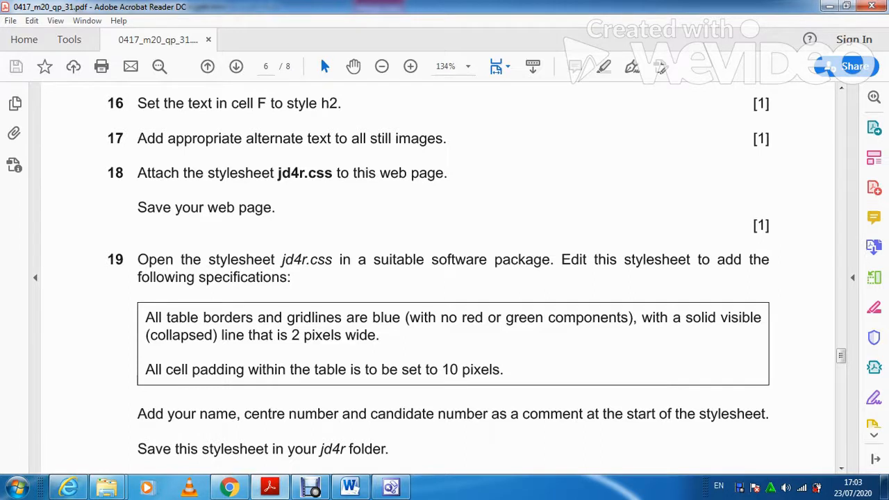
mouse_move(269, 486)
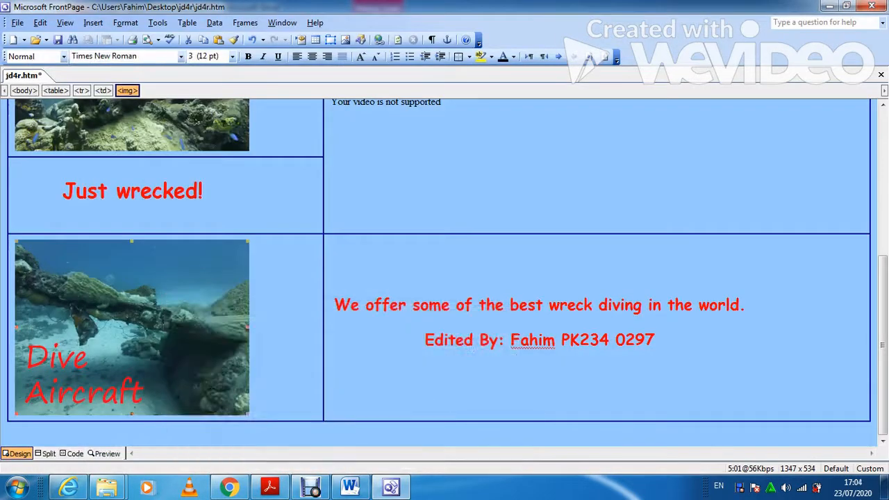
Open the jd4r.css stylesheet file in FrontPage.
left_click(40, 39)
left_click(59, 56)
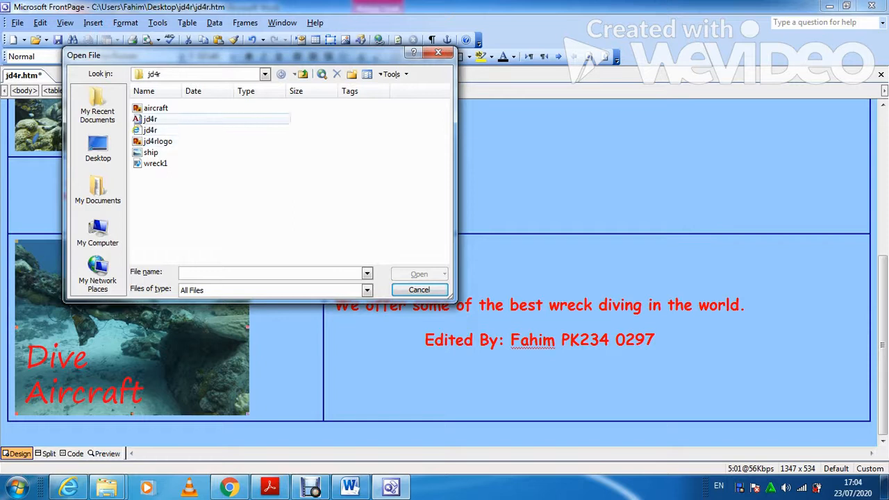
double_click(150, 119)
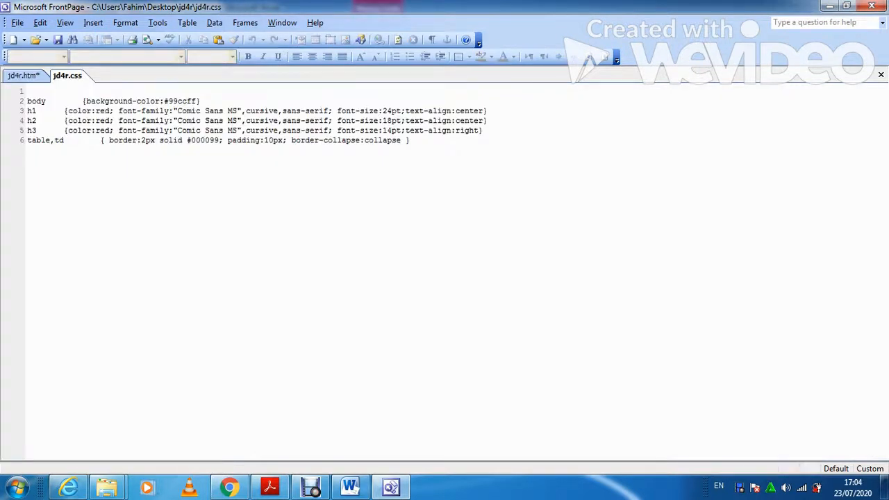
Compare the table,td rule on line 6 against question 19 in the exam paper.
left_click_drag(411, 141, 28, 140)
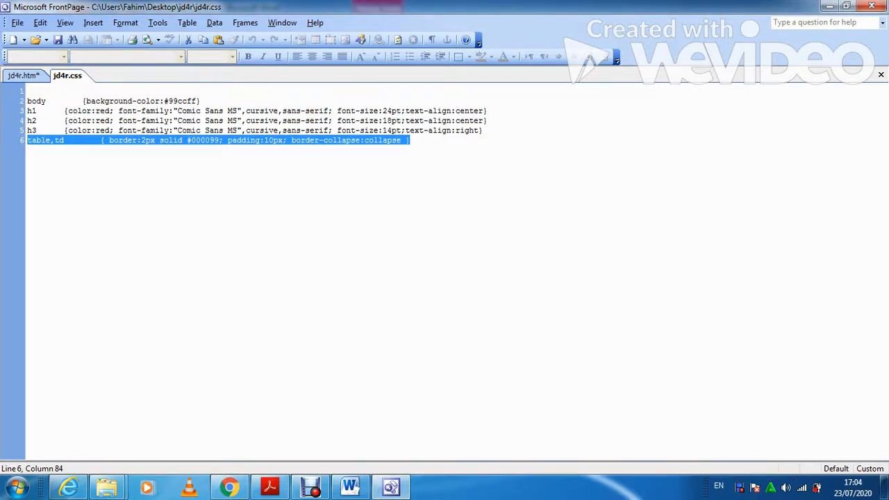
left_click(109, 141)
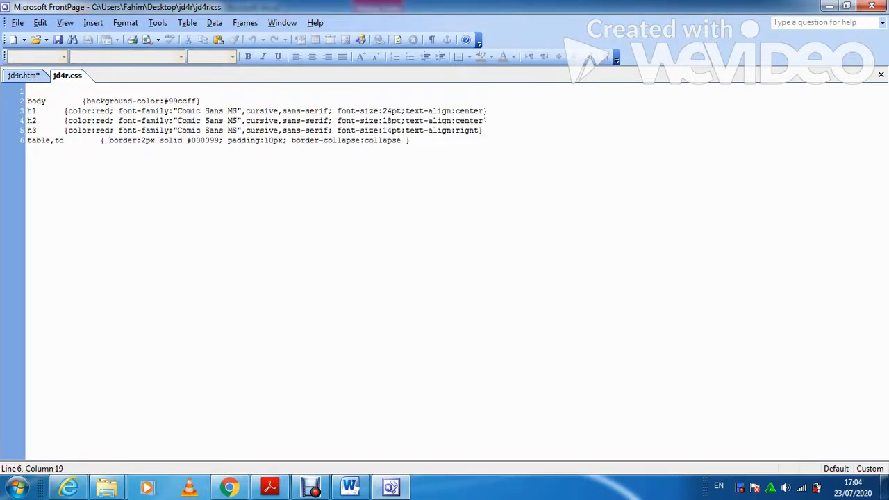
left_click(270, 486)
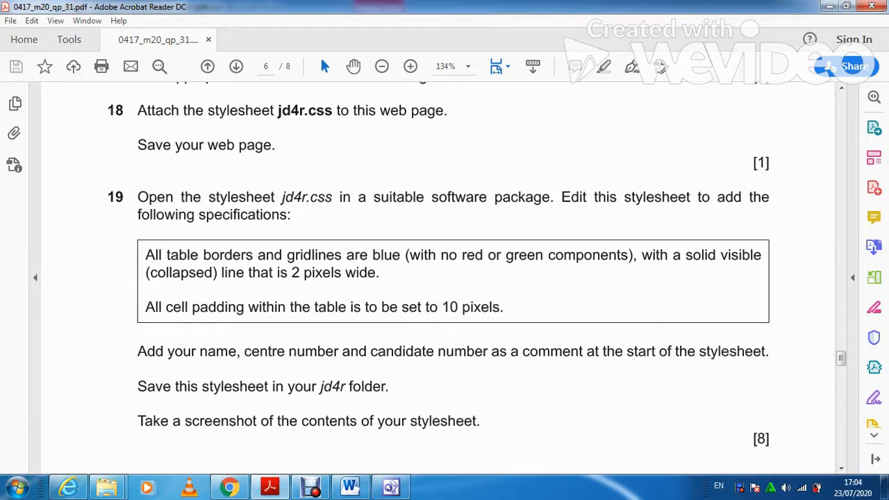
left_click(391, 489)
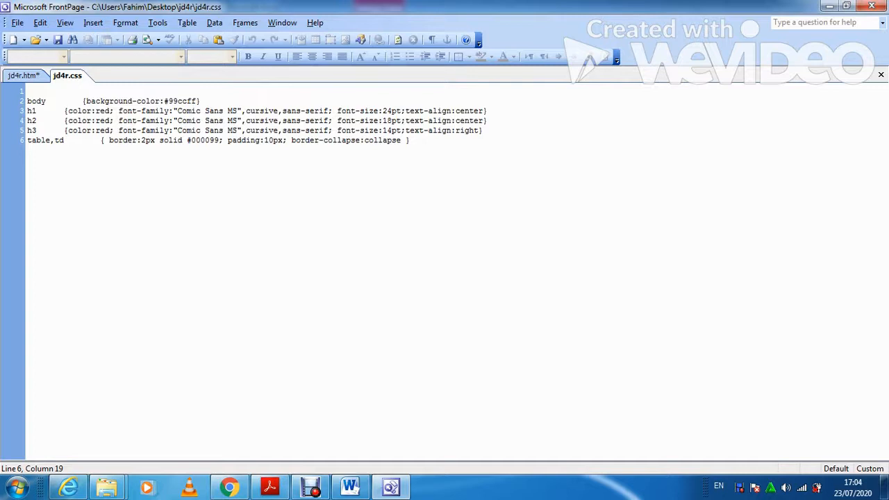
Change the line 6 border colour from #000099 to #0000ff.
left_click(219, 140)
key("BackSpace")
key("BackSpace")
type("ff")
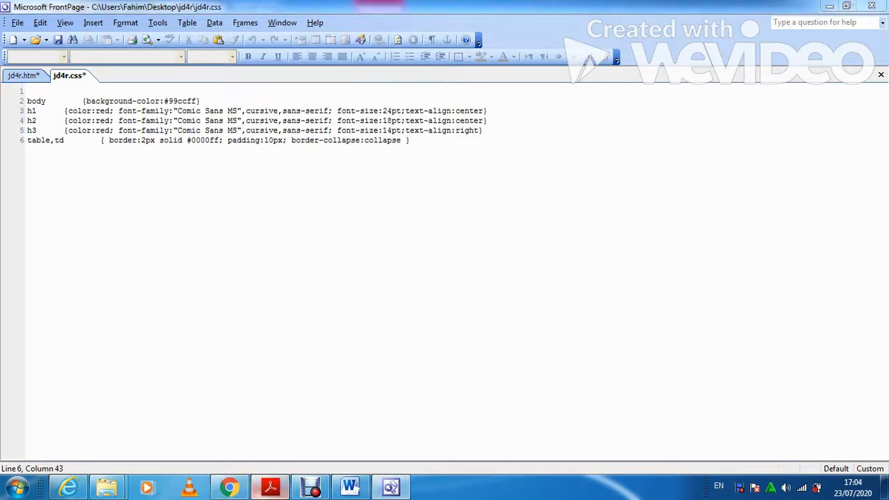
left_click(270, 486)
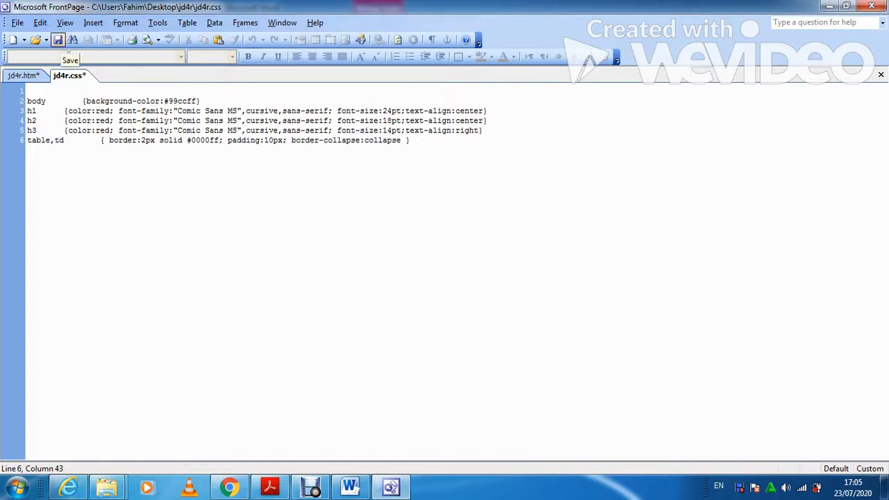
Save jd4r.css, recheck the exam paper, and switch to the M20_Evidence0297 Word document.
left_click(58, 39)
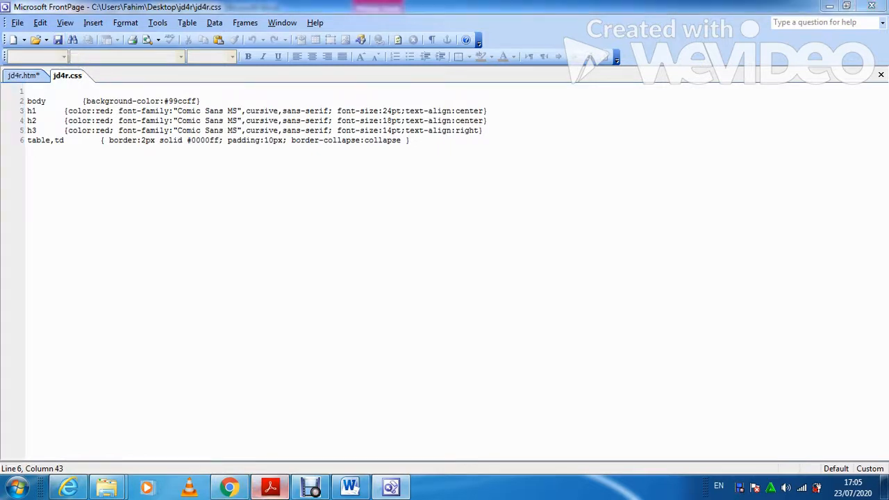
left_click(271, 487)
scroll(75, 445, "down", 1)
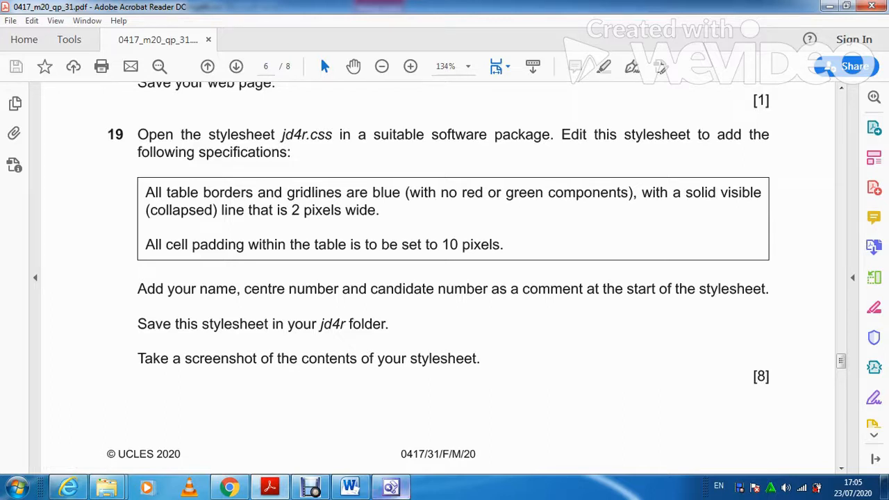
left_click(391, 487)
mouse_move(349, 487)
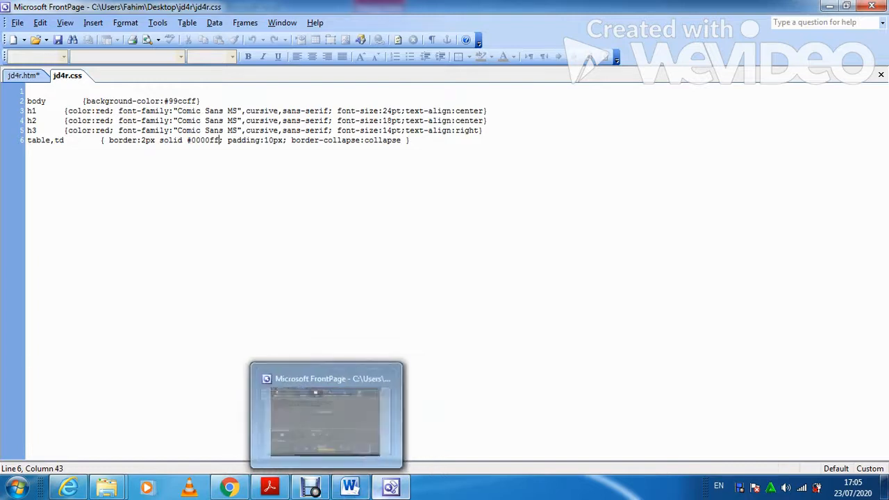
left_click(349, 487)
scroll(448, 278, "down", 3)
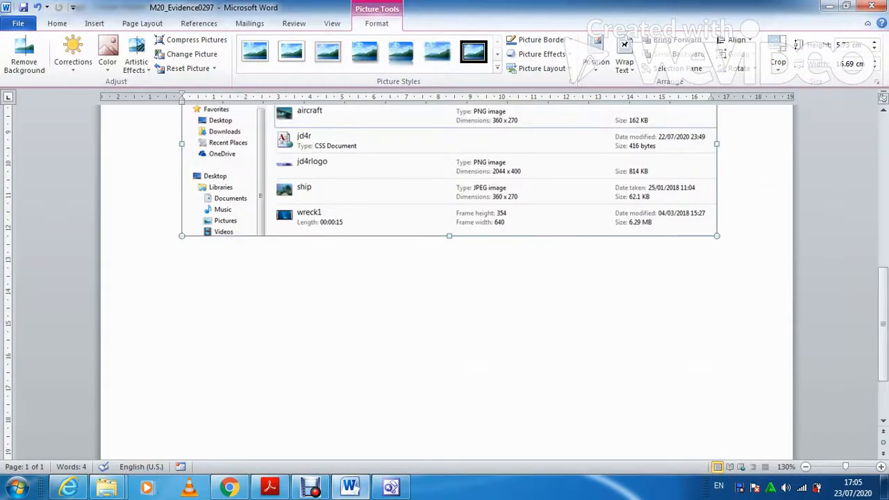
Type 'Evidence 3' below the folder screenshot and paste the stylesheet screenshot beneath it.
scroll(449, 278, "up", 2)
left_click(740, 295)
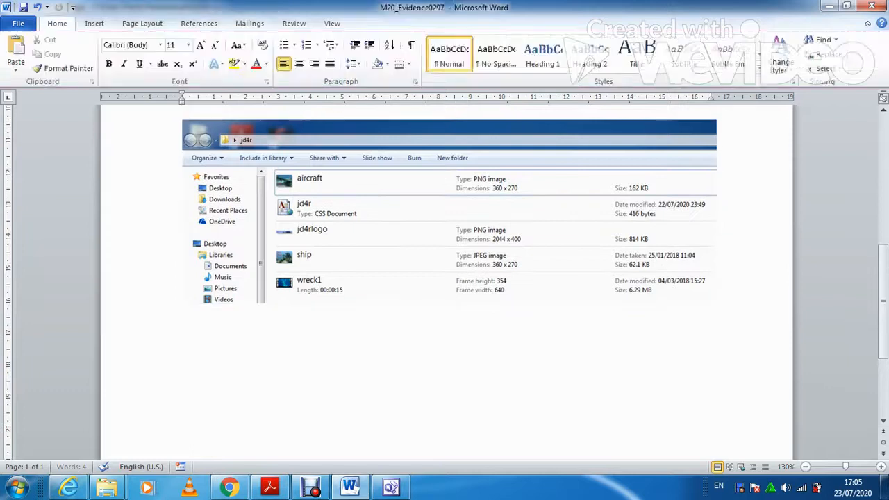
type("E")
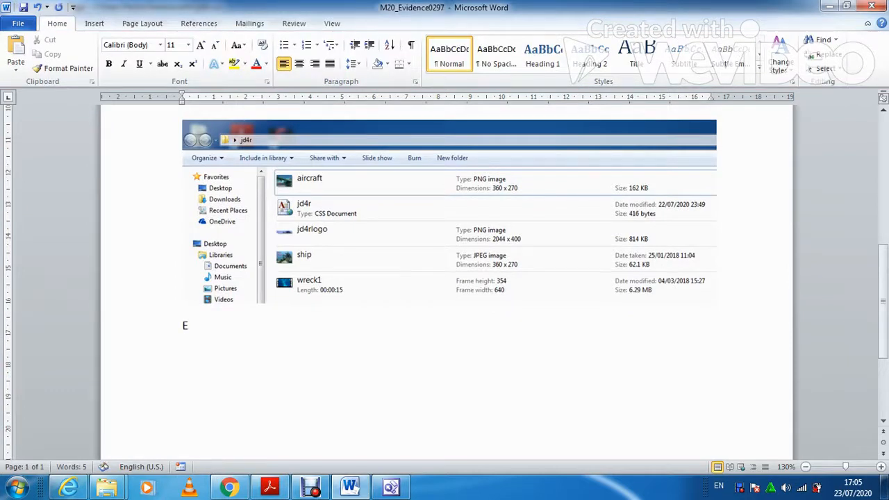
type("vidence 3")
key("Return")
key("ctrl+v")
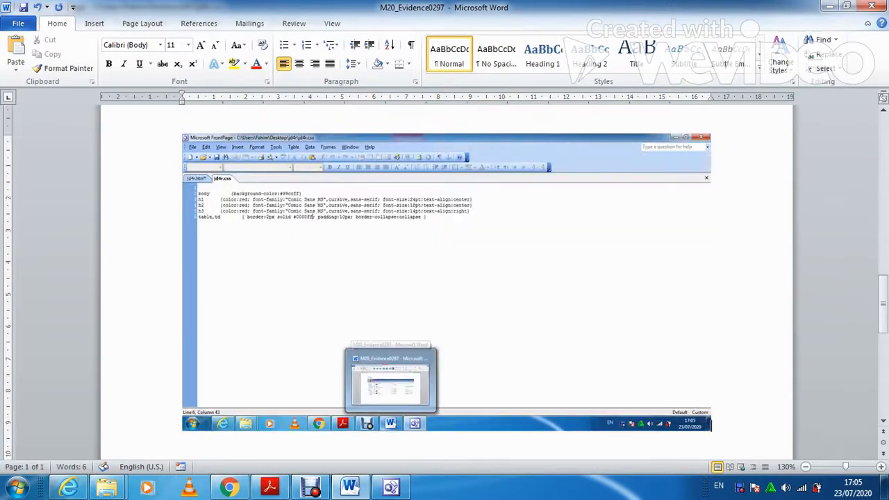
key("shift+Left")
Crop the Evidence 3 screenshot down to just the stylesheet code.
left_click(377, 23)
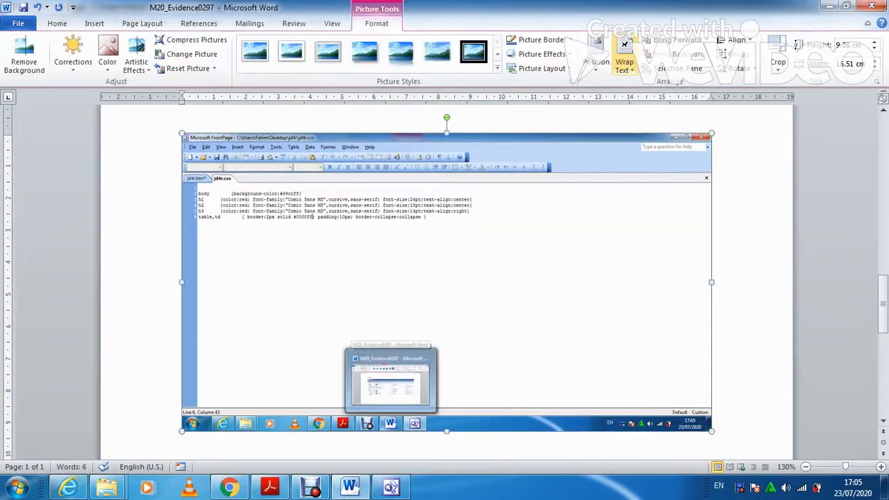
left_click(778, 56)
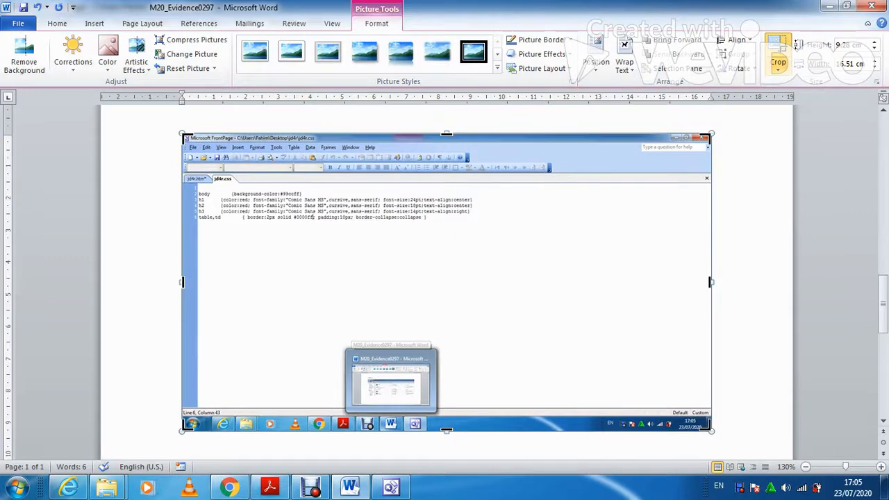
left_click_drag(710, 429, 478, 234)
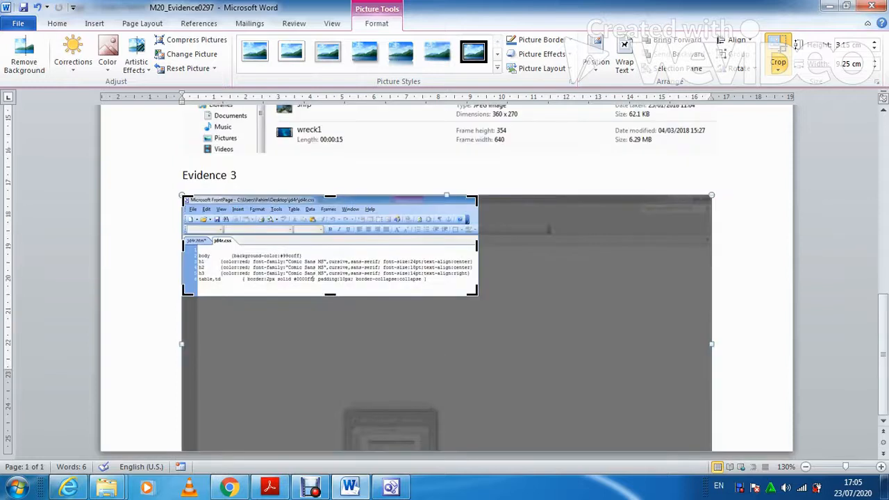
left_click_drag(330, 197, 330, 233)
left_click(528, 285)
Enlarge the cropped screenshot to 17.05 cm wide, then view page 7 of the exam paper.
left_click(396, 233)
left_click_drag(479, 258, 729, 310)
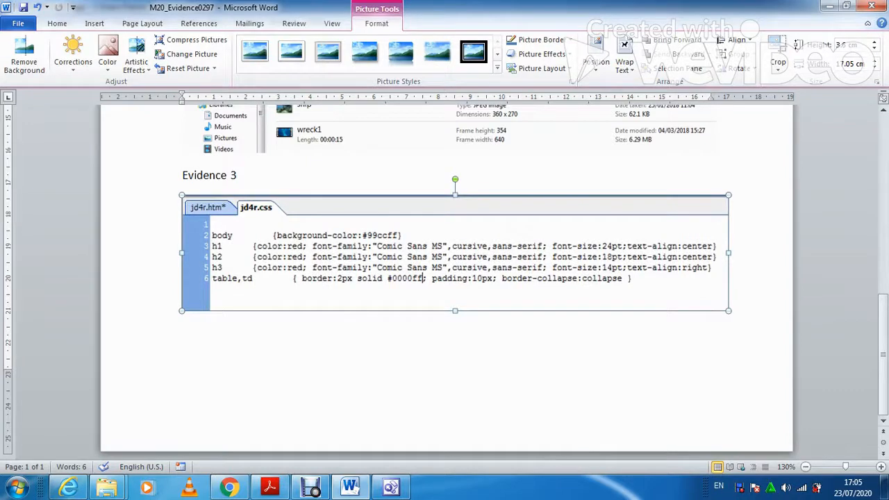
left_click(269, 488)
scroll(438, 278, "down", 7)
scroll(438, 278, "down", 7)
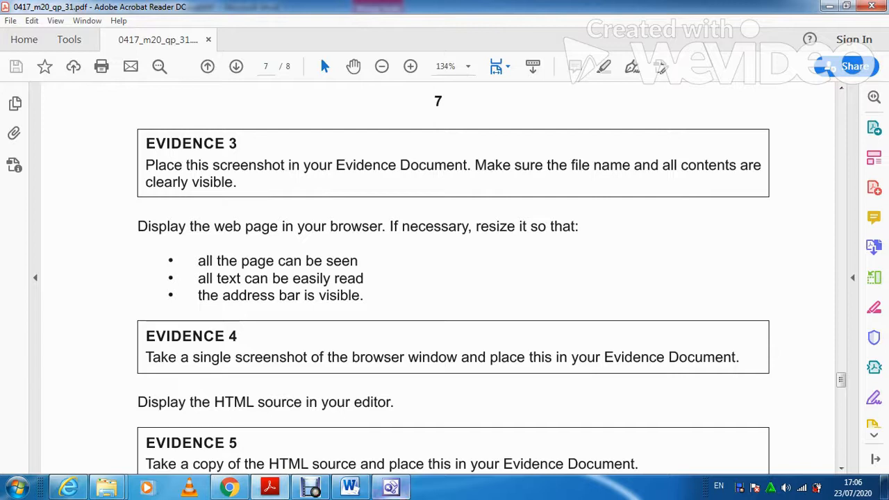
Save the jd4r.htm web page and view it in Internet Explorer.
left_click(391, 488)
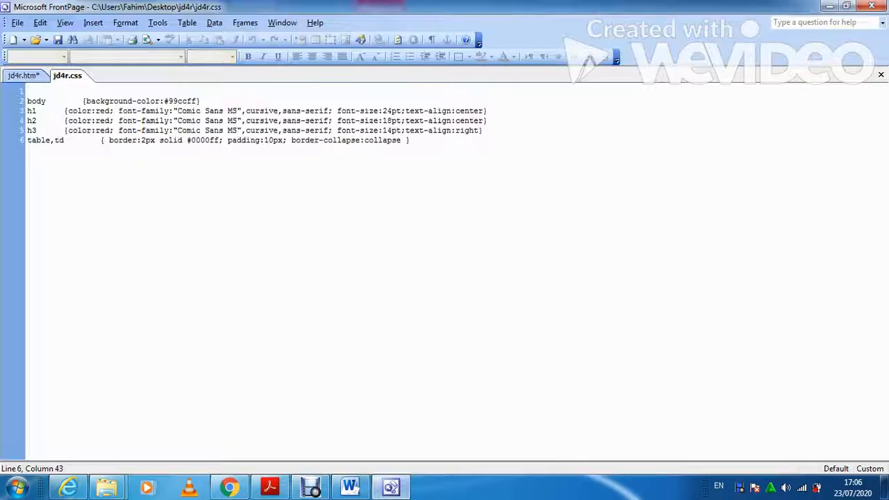
left_click(23, 75)
left_click(58, 40)
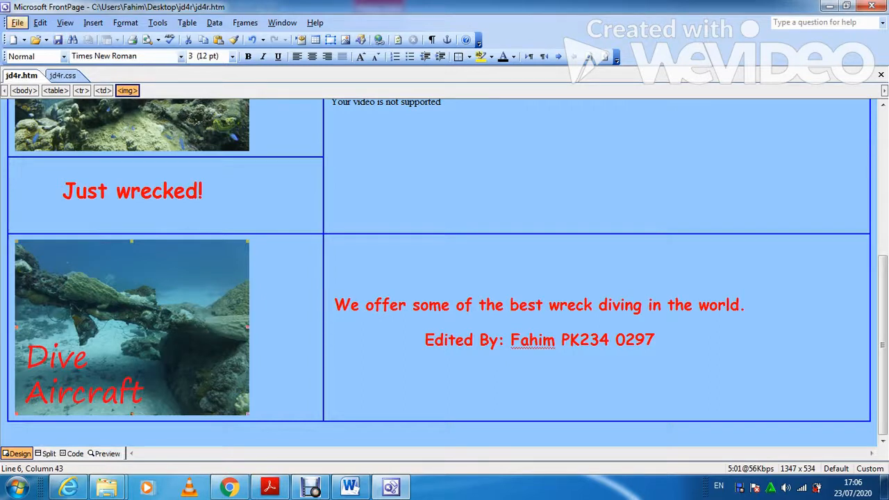
left_click(68, 488)
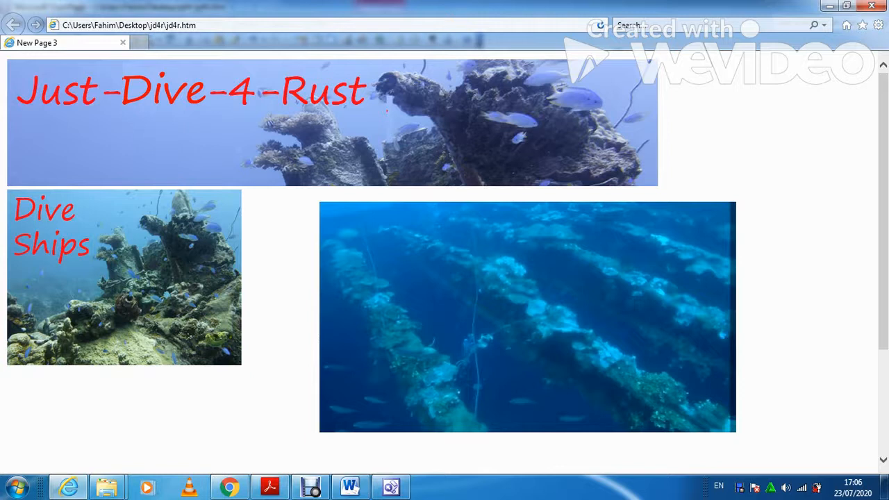
Reload jd4r.htm in Internet Explorer and set the zoom to 50%.
left_click(601, 25)
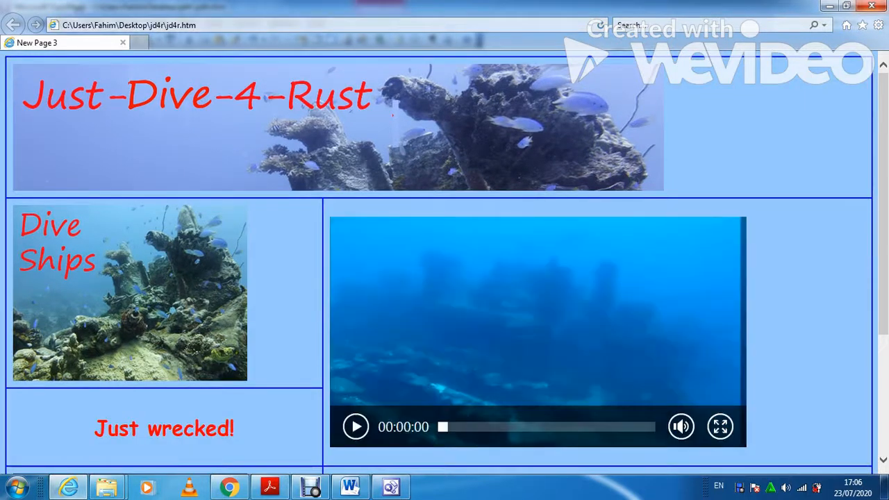
left_click(879, 25)
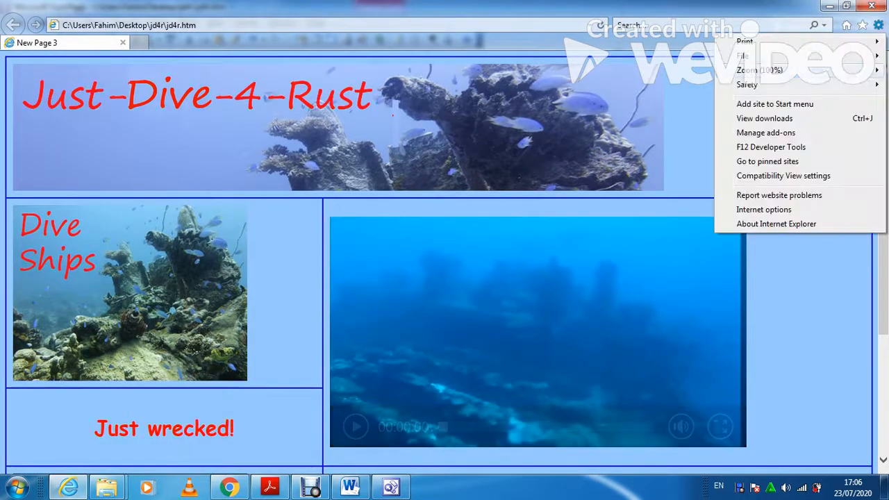
mouse_move(757, 71)
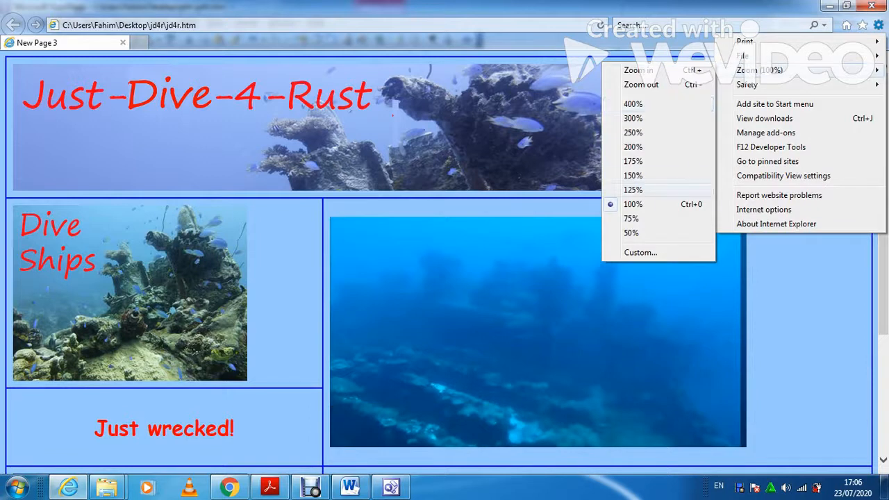
left_click(633, 218)
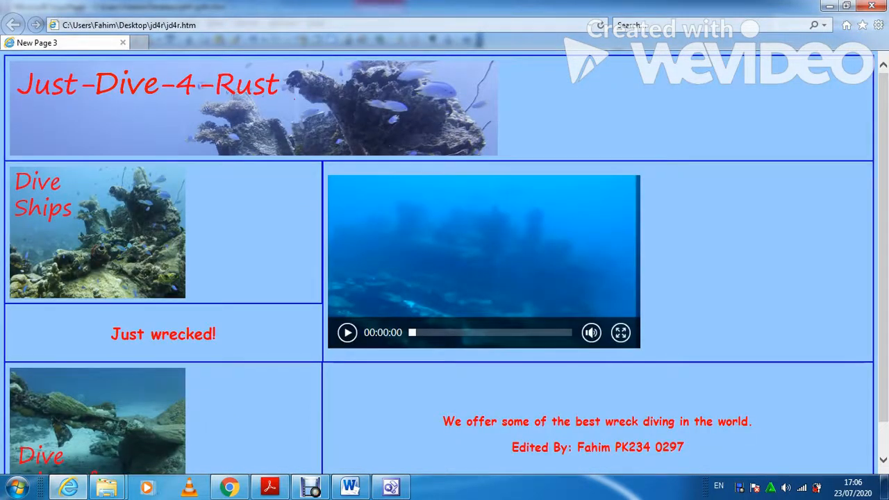
left_click(879, 25)
mouse_move(757, 70)
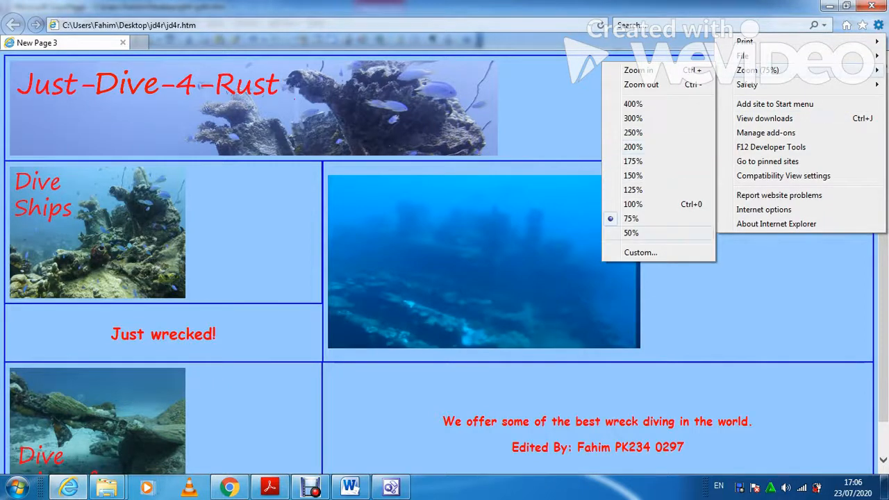
left_click(631, 233)
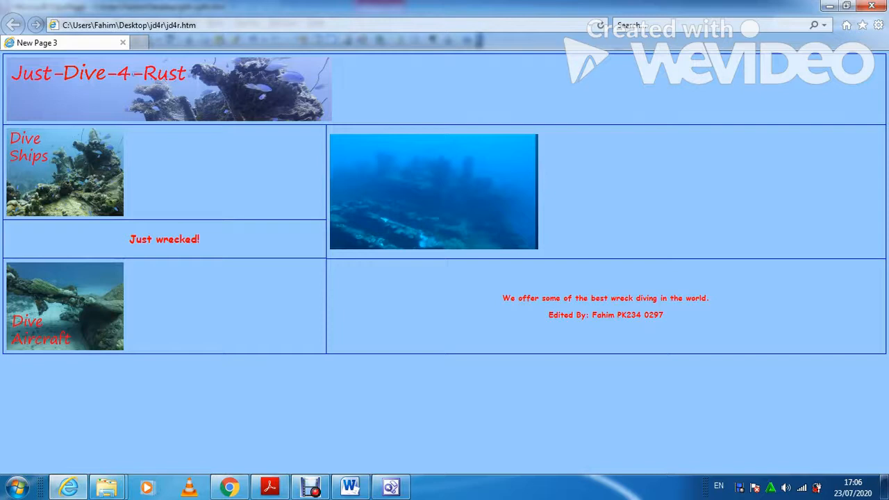
Restore the browser to a smaller, non-maximised window, then close it.
left_click(846, 6)
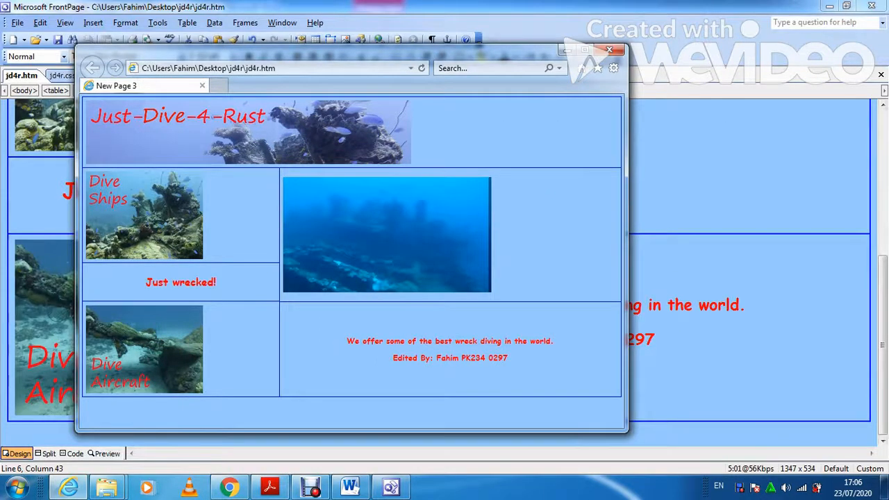
mouse_move(387, 235)
left_click(609, 50)
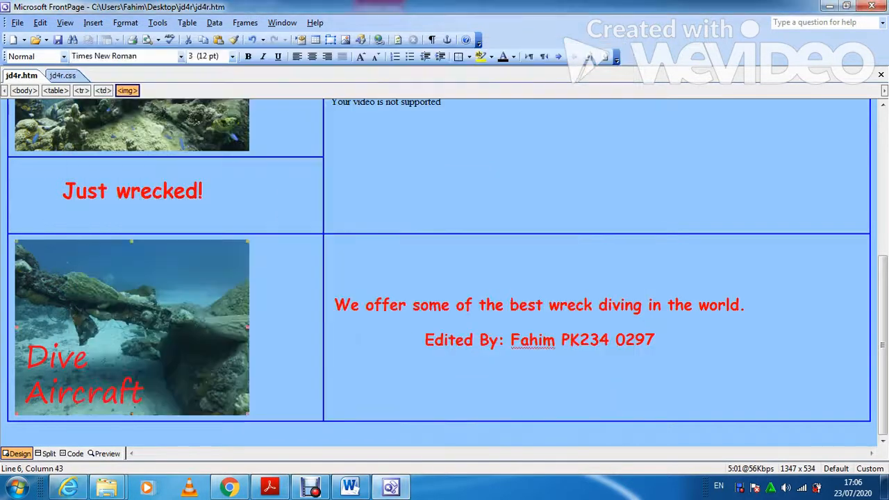
Add an 'Evidence 4' heading below the CSS screenshot and paste the browser screenshot under it.
left_click(269, 487)
scroll(491, 285, "down", 1)
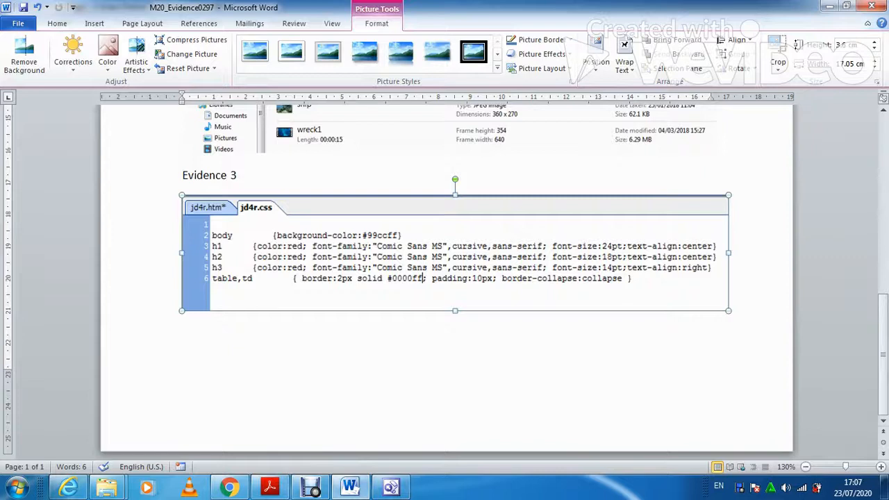
left_click(728, 306)
key("Return")
type("Evidence 4")
key("Return")
key("ctrl+v")
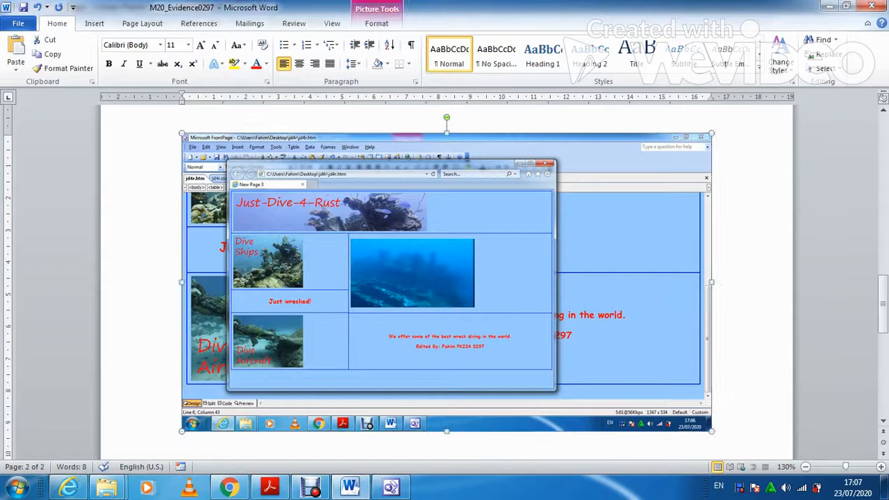
Crop the Evidence 4 screenshot to just the browser window.
left_click(376, 22)
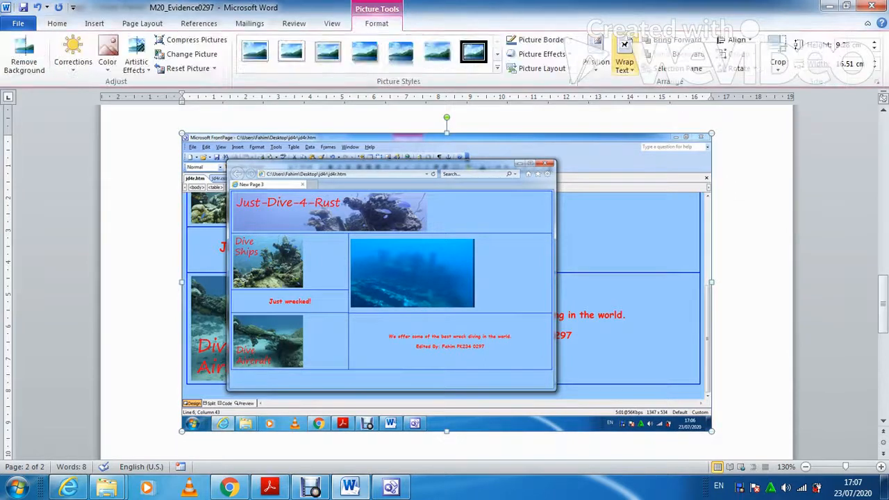
left_click(778, 46)
left_click_drag(709, 429, 556, 389)
left_click_drag(185, 136, 228, 159)
key("Escape")
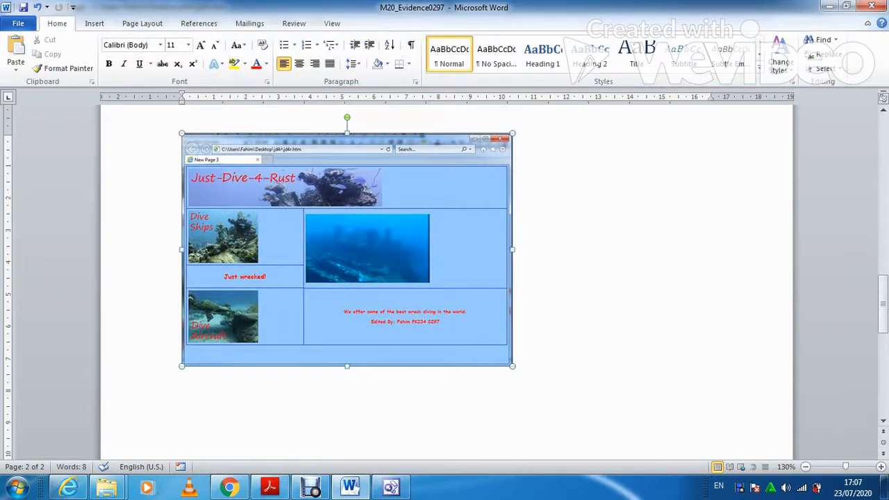
Enlarge the cropped browser screenshot, then bring up the exam paper.
left_click_drag(513, 366, 667, 461)
scroll(667, 417, "down", 3)
left_click(688, 335)
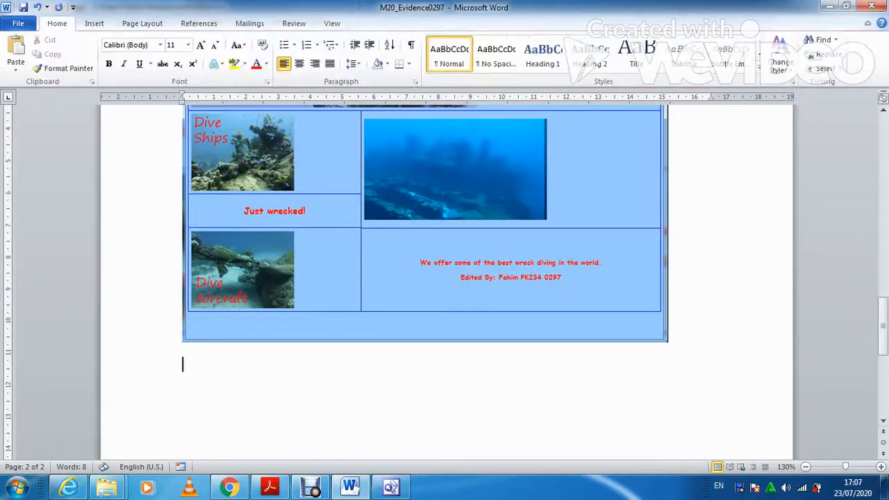
left_click(270, 486)
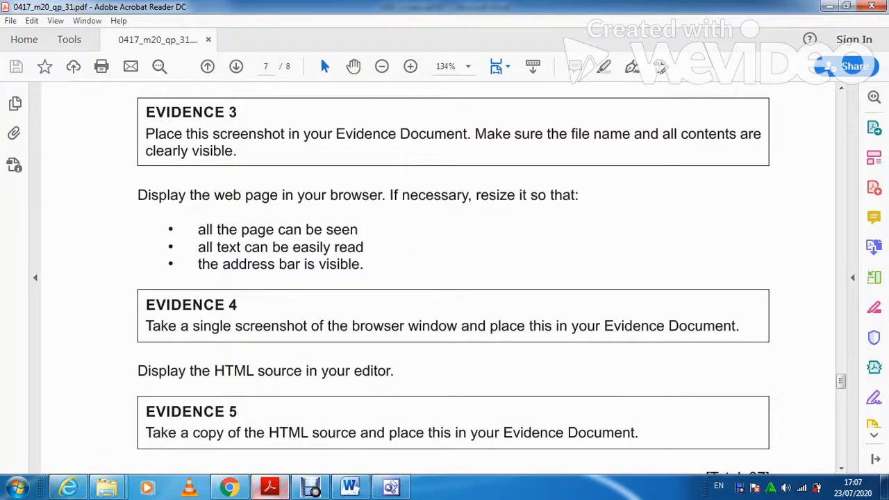
Show jd4r.htm's HTML source in FrontPage's Code view and select all of it.
scroll(451, 278, "down", 3)
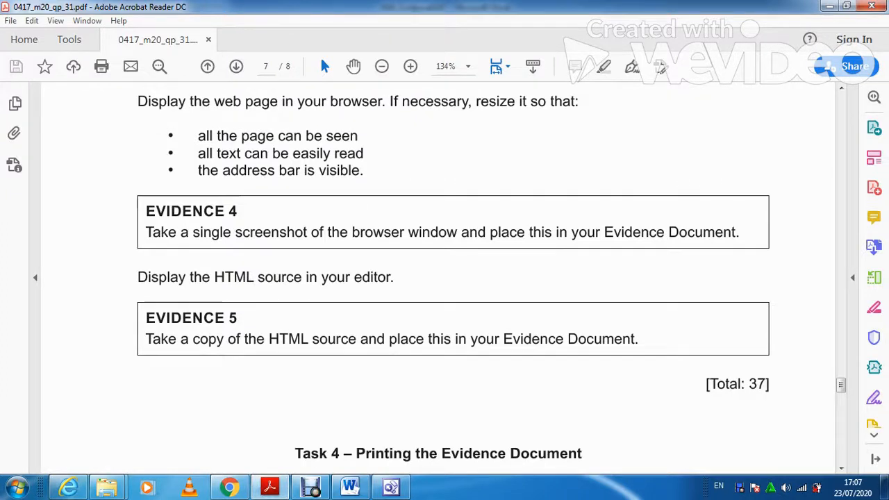
left_click(391, 487)
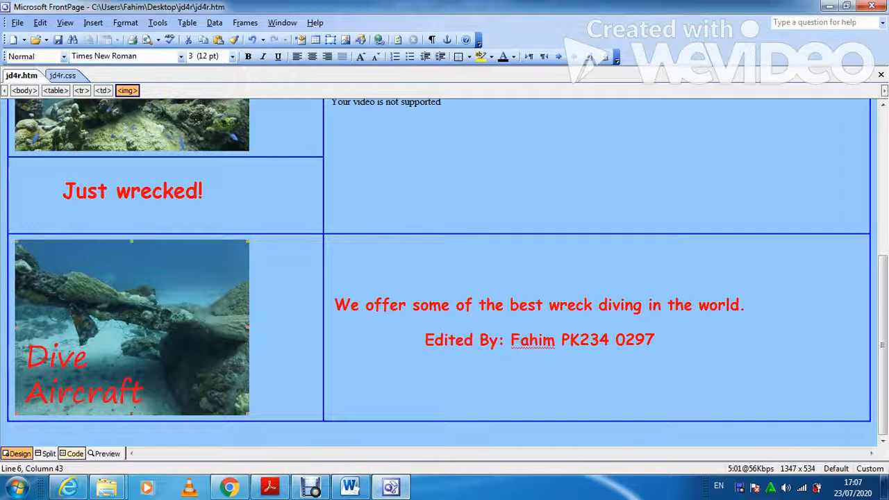
left_click(72, 454)
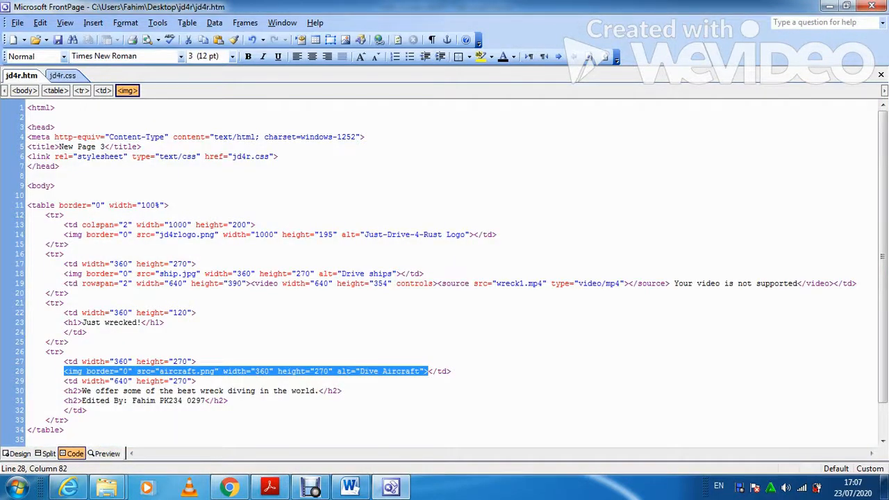
key("ctrl+a")
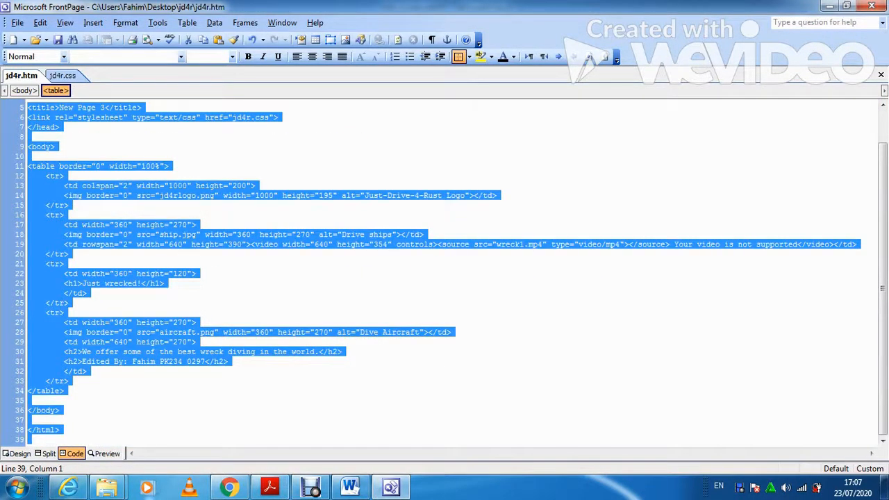
Type an 'Evidence 5' label in the Word document and paste the HTML source beneath it.
left_click(351, 489)
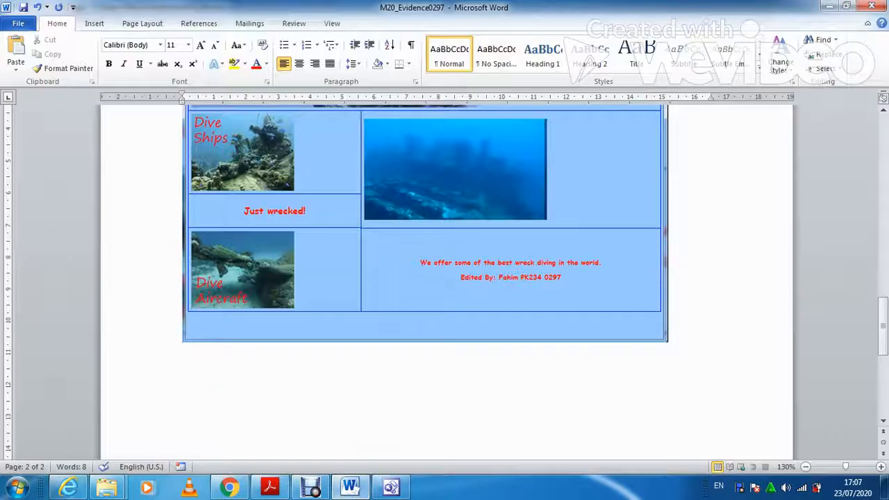
type("Evidence 5")
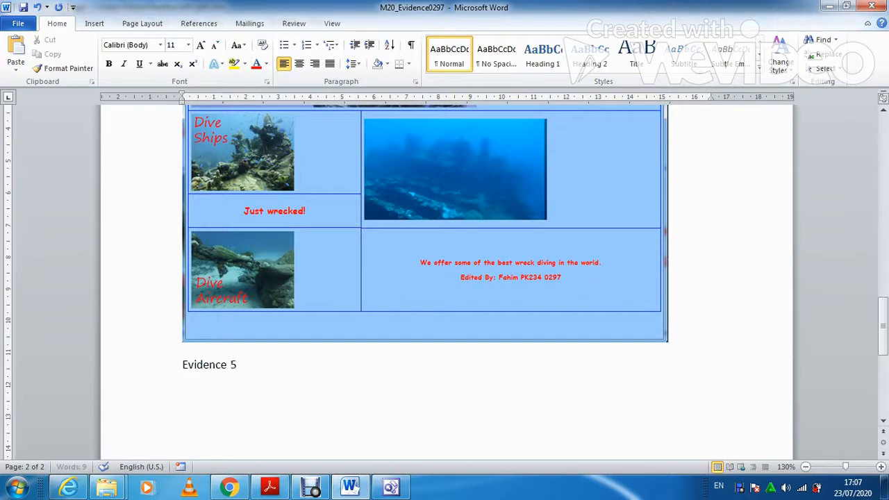
key("Return")
key("Return")
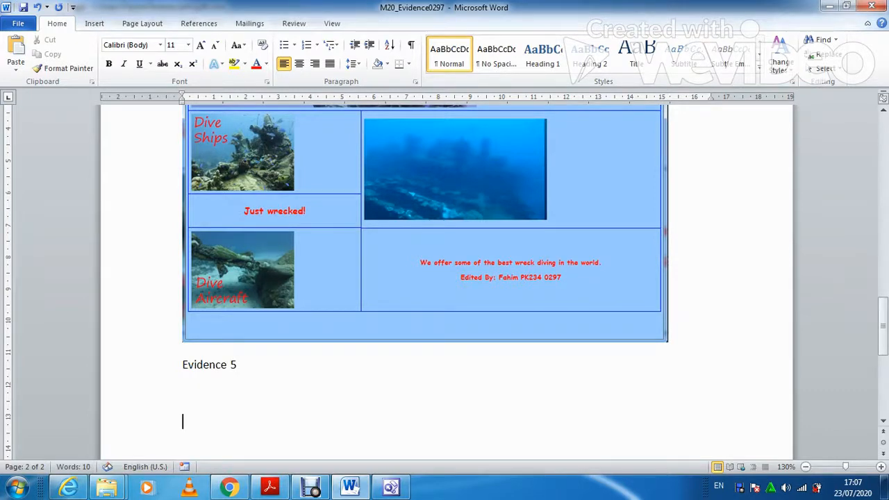
key("ctrl+v")
Scroll through the pasted HTML to check it, then bring up the exam paper.
scroll(444, 278, "up", 10)
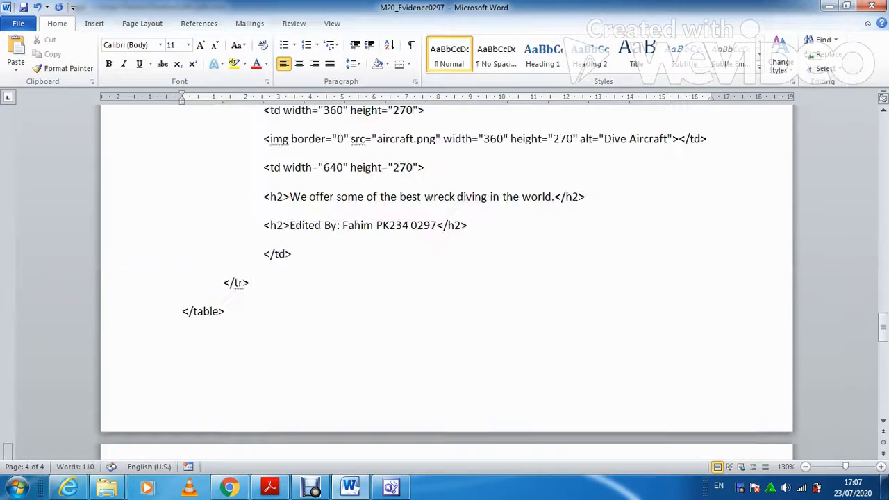
scroll(444, 278, "up", 20)
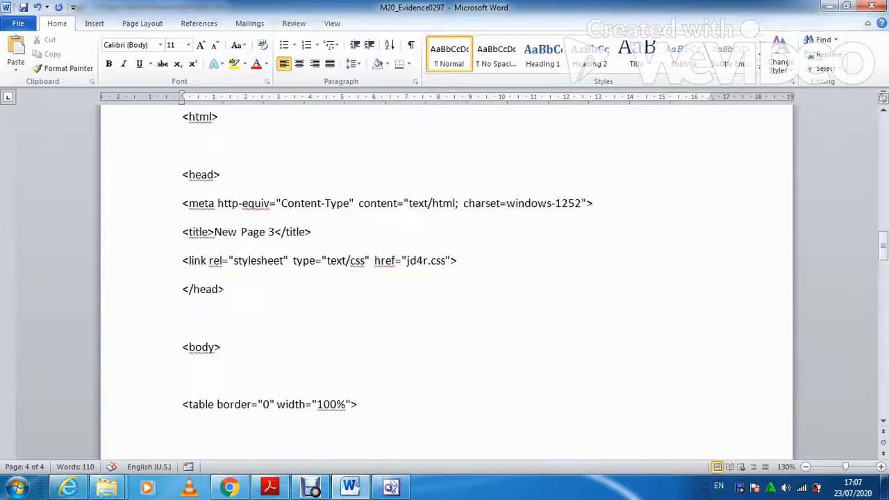
scroll(444, 278, "up", 4)
scroll(444, 278, "down", 15)
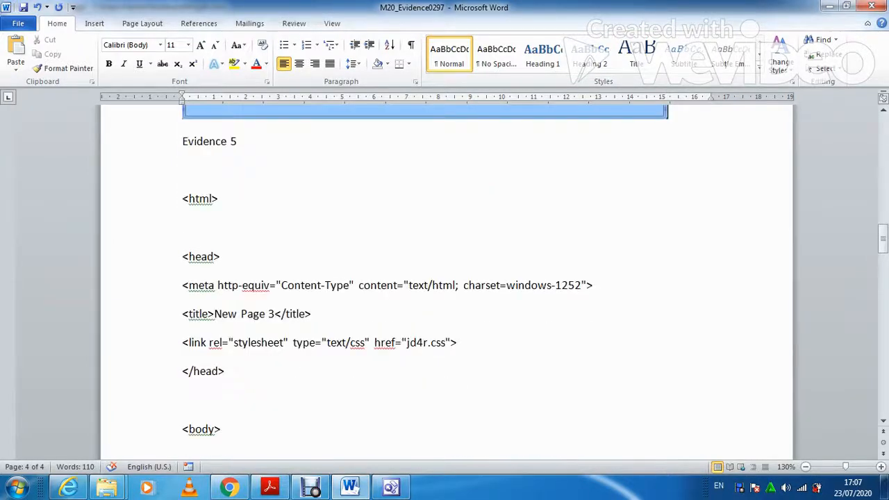
scroll(445, 278, "down", 3)
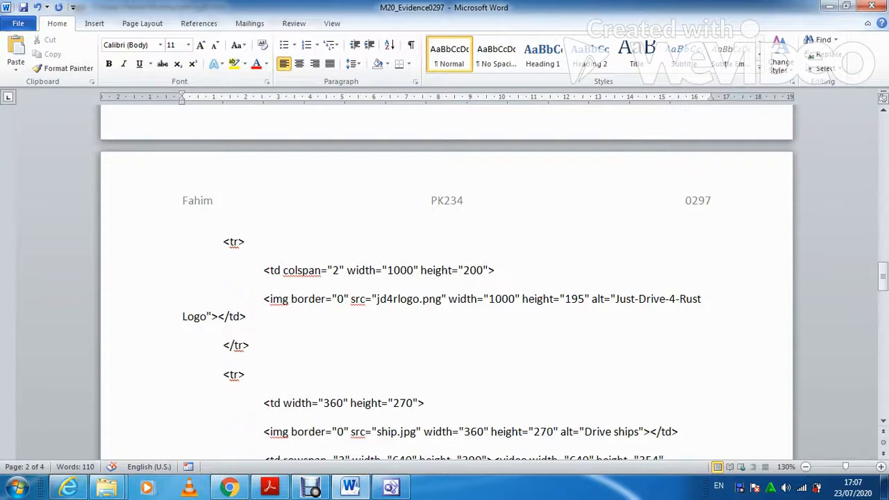
scroll(444, 278, "down", 2)
scroll(445, 277, "down", 5)
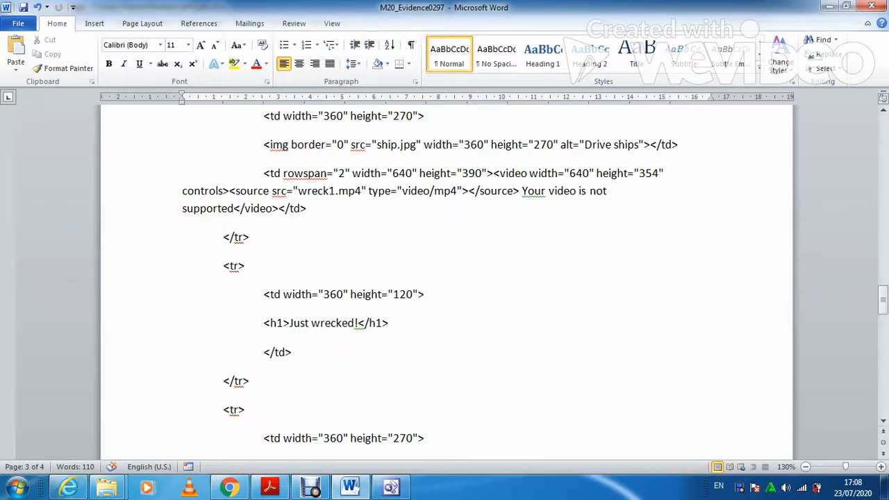
left_click(270, 486)
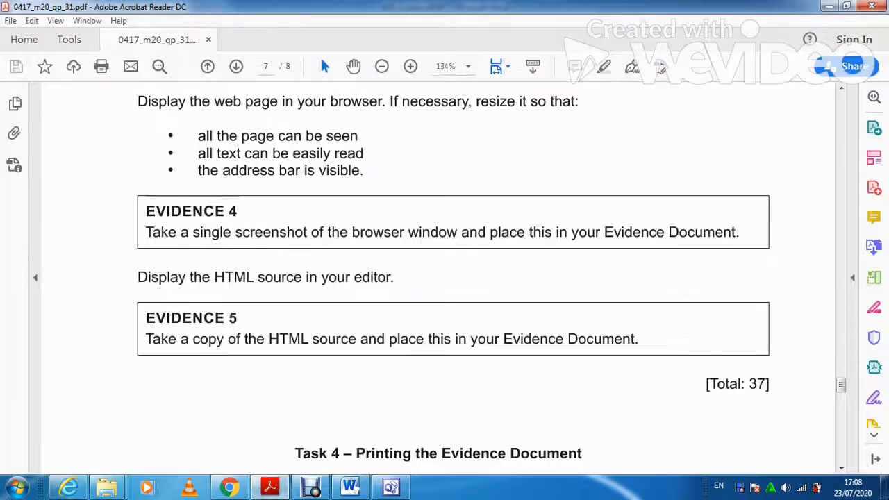
Scroll the exam paper to read the Task 4 printing instructions.
scroll(444, 278, "down", 3)
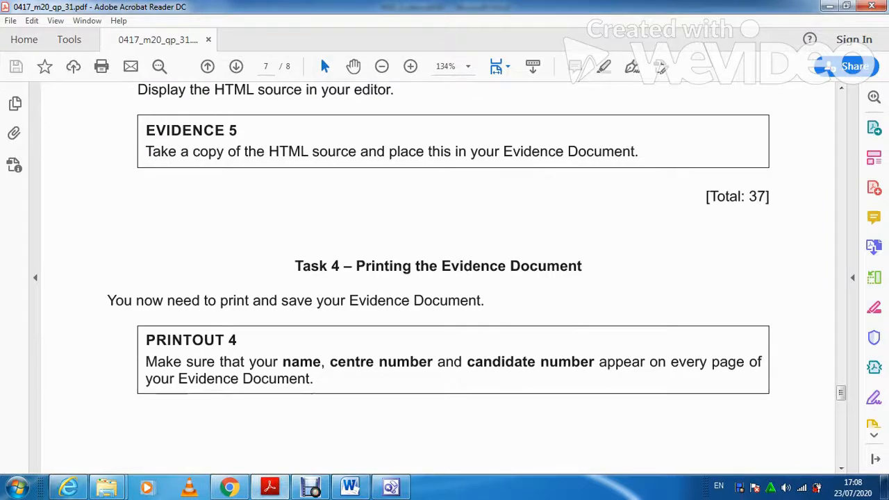
scroll(444, 277, "down", 1)
scroll(445, 278, "up", 2)
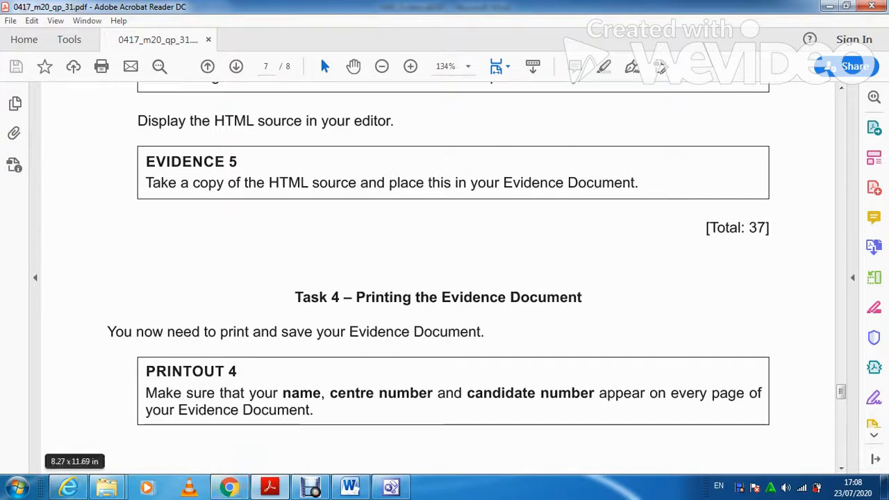
Save jd4r.htm in FrontPage and return to its Design view with nothing selected.
left_click(392, 487)
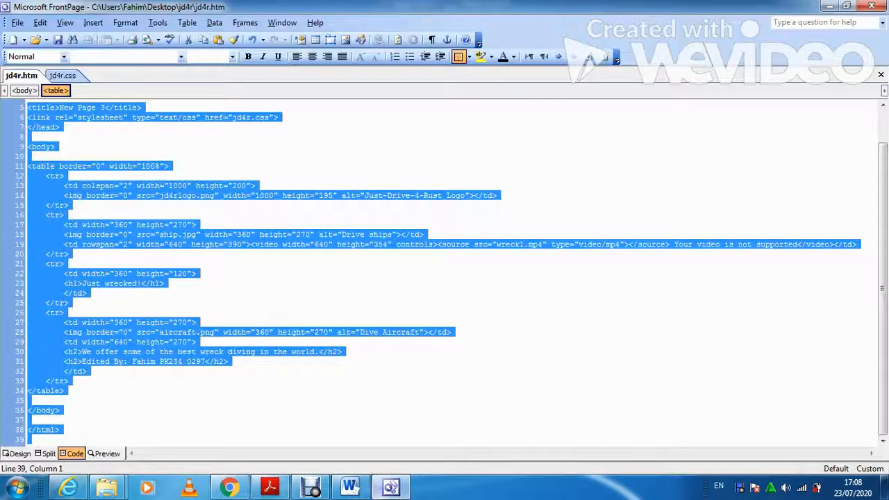
left_click(58, 40)
left_click(20, 453)
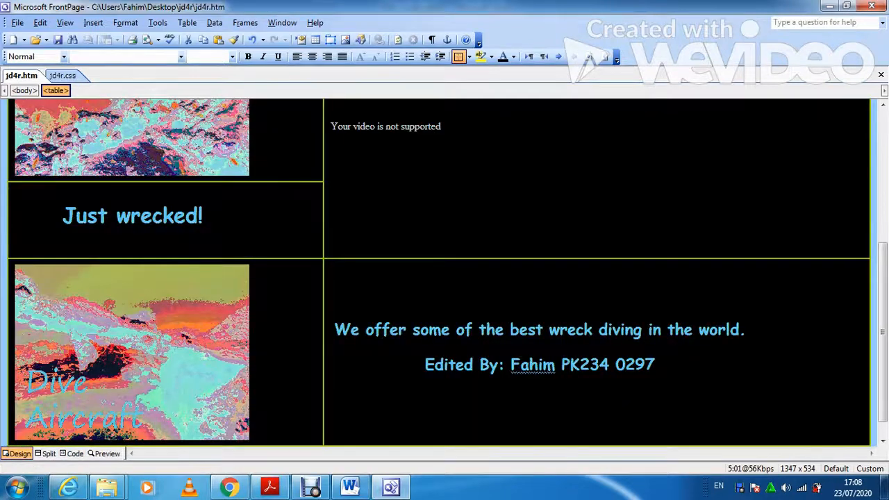
left_click(571, 365)
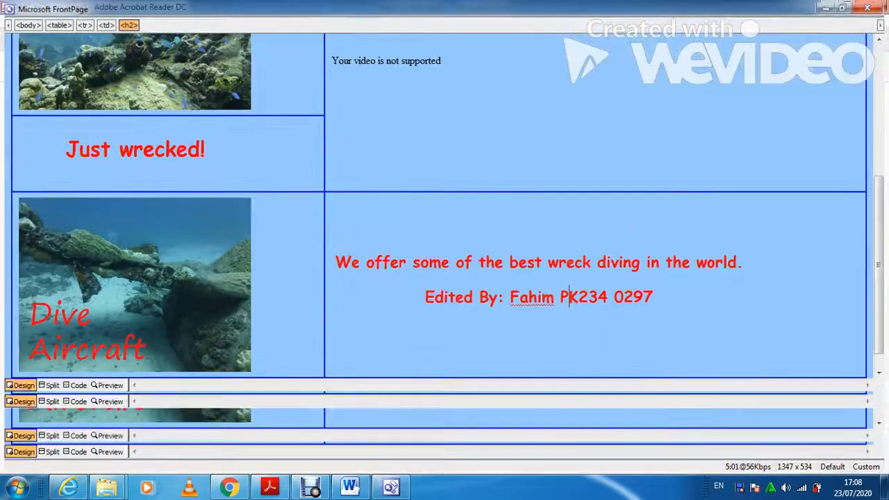